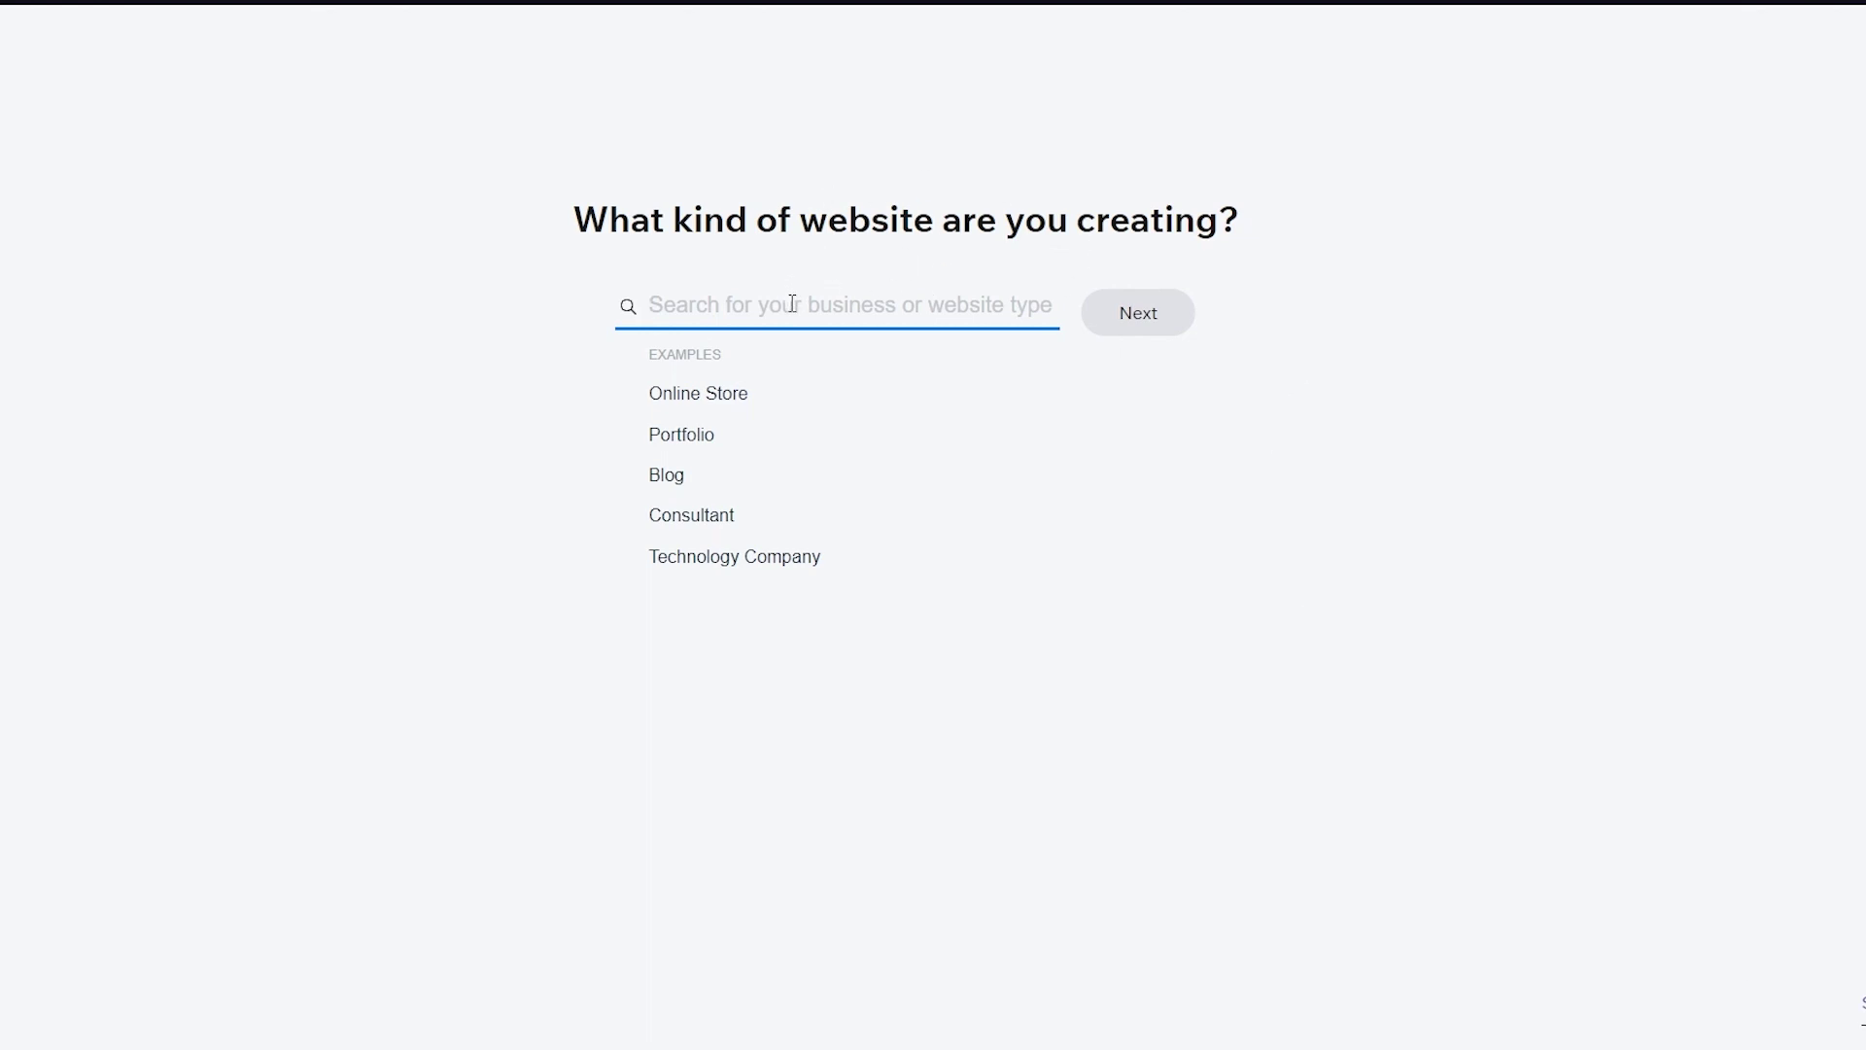
# Set the website type to Landing Page and name the business Electronics.
pyautogui.write('landing')
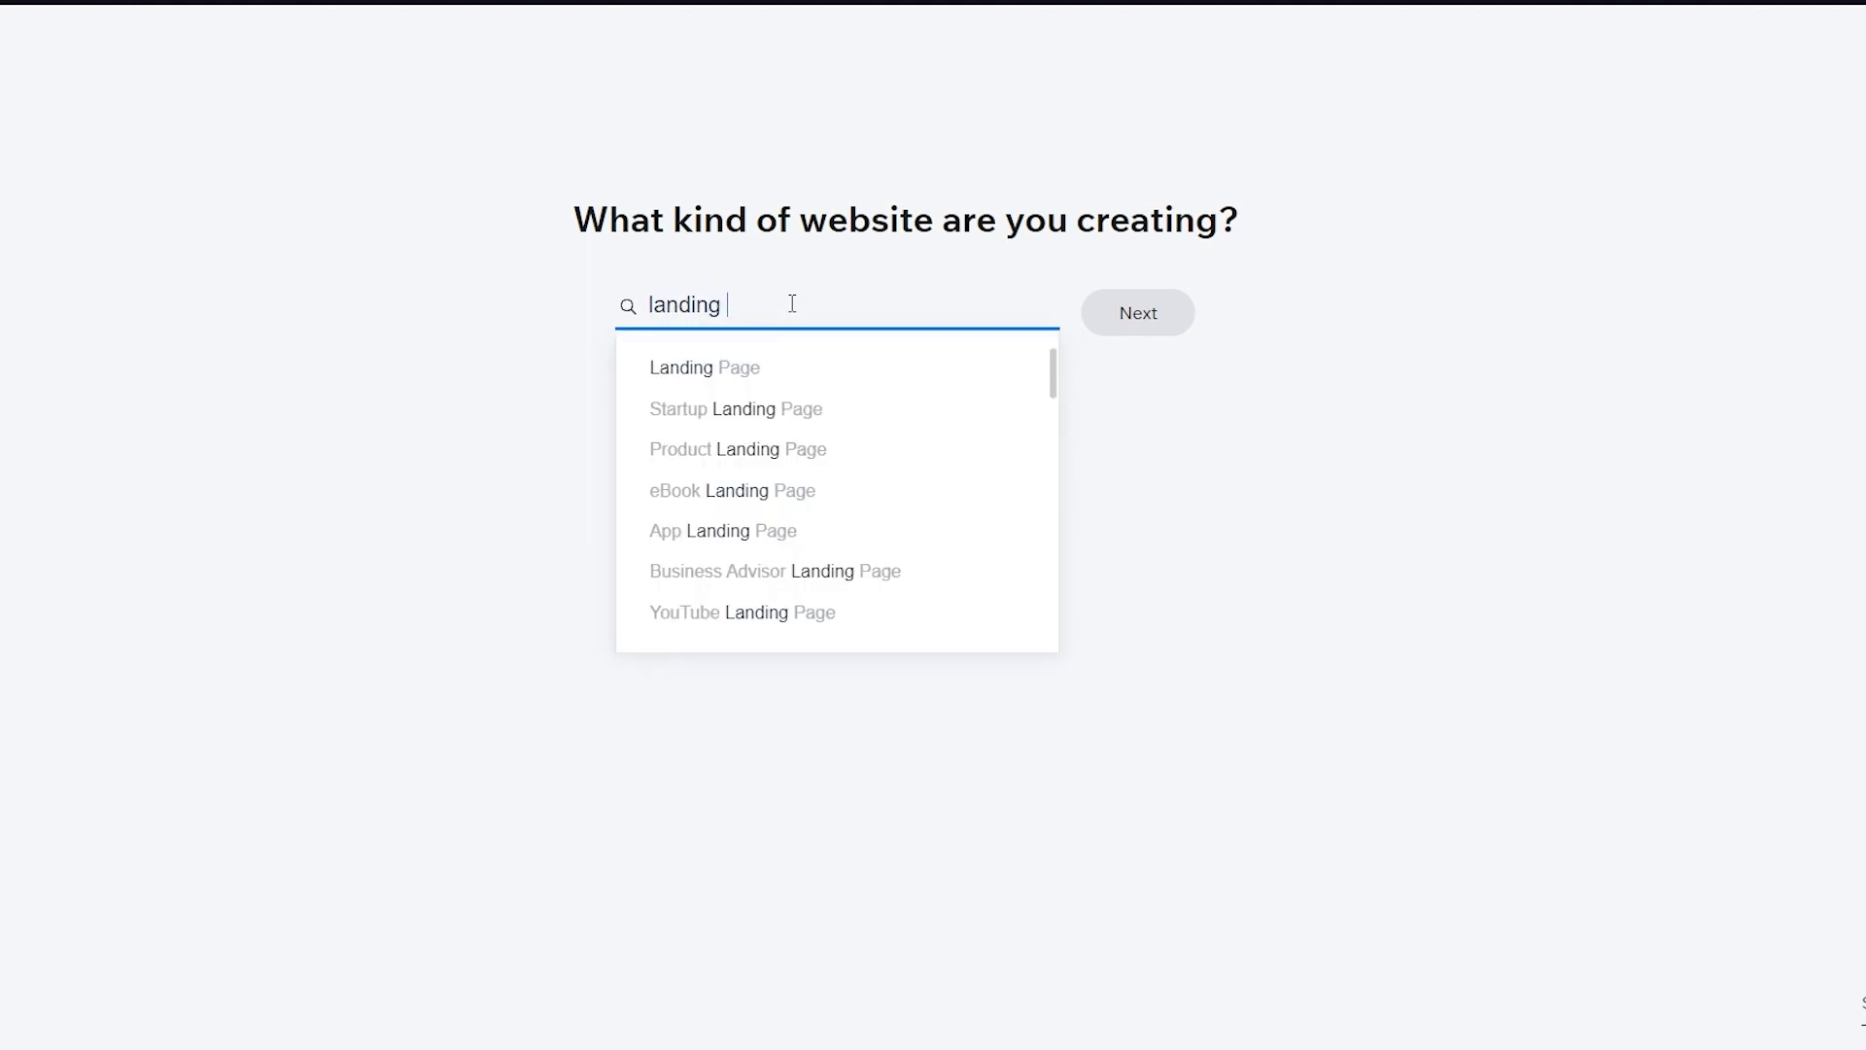
pyautogui.click(696, 369)
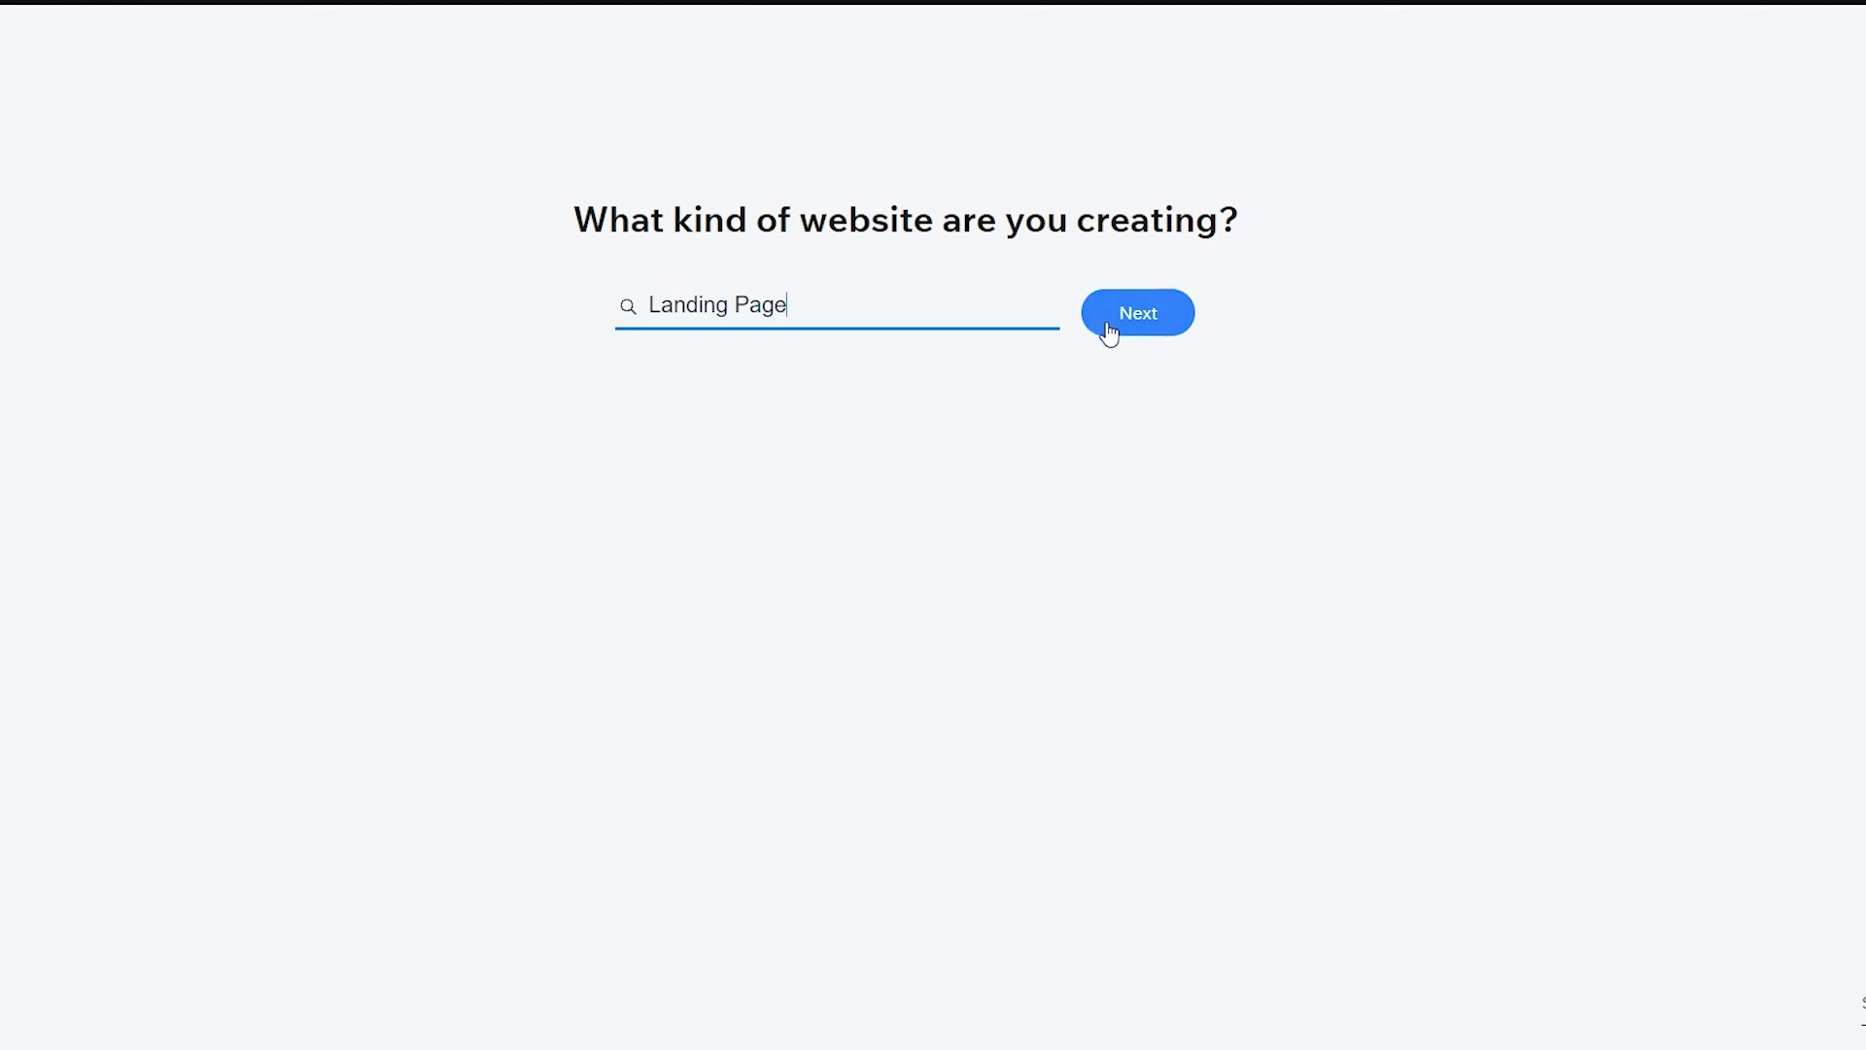
pyautogui.click(1116, 317)
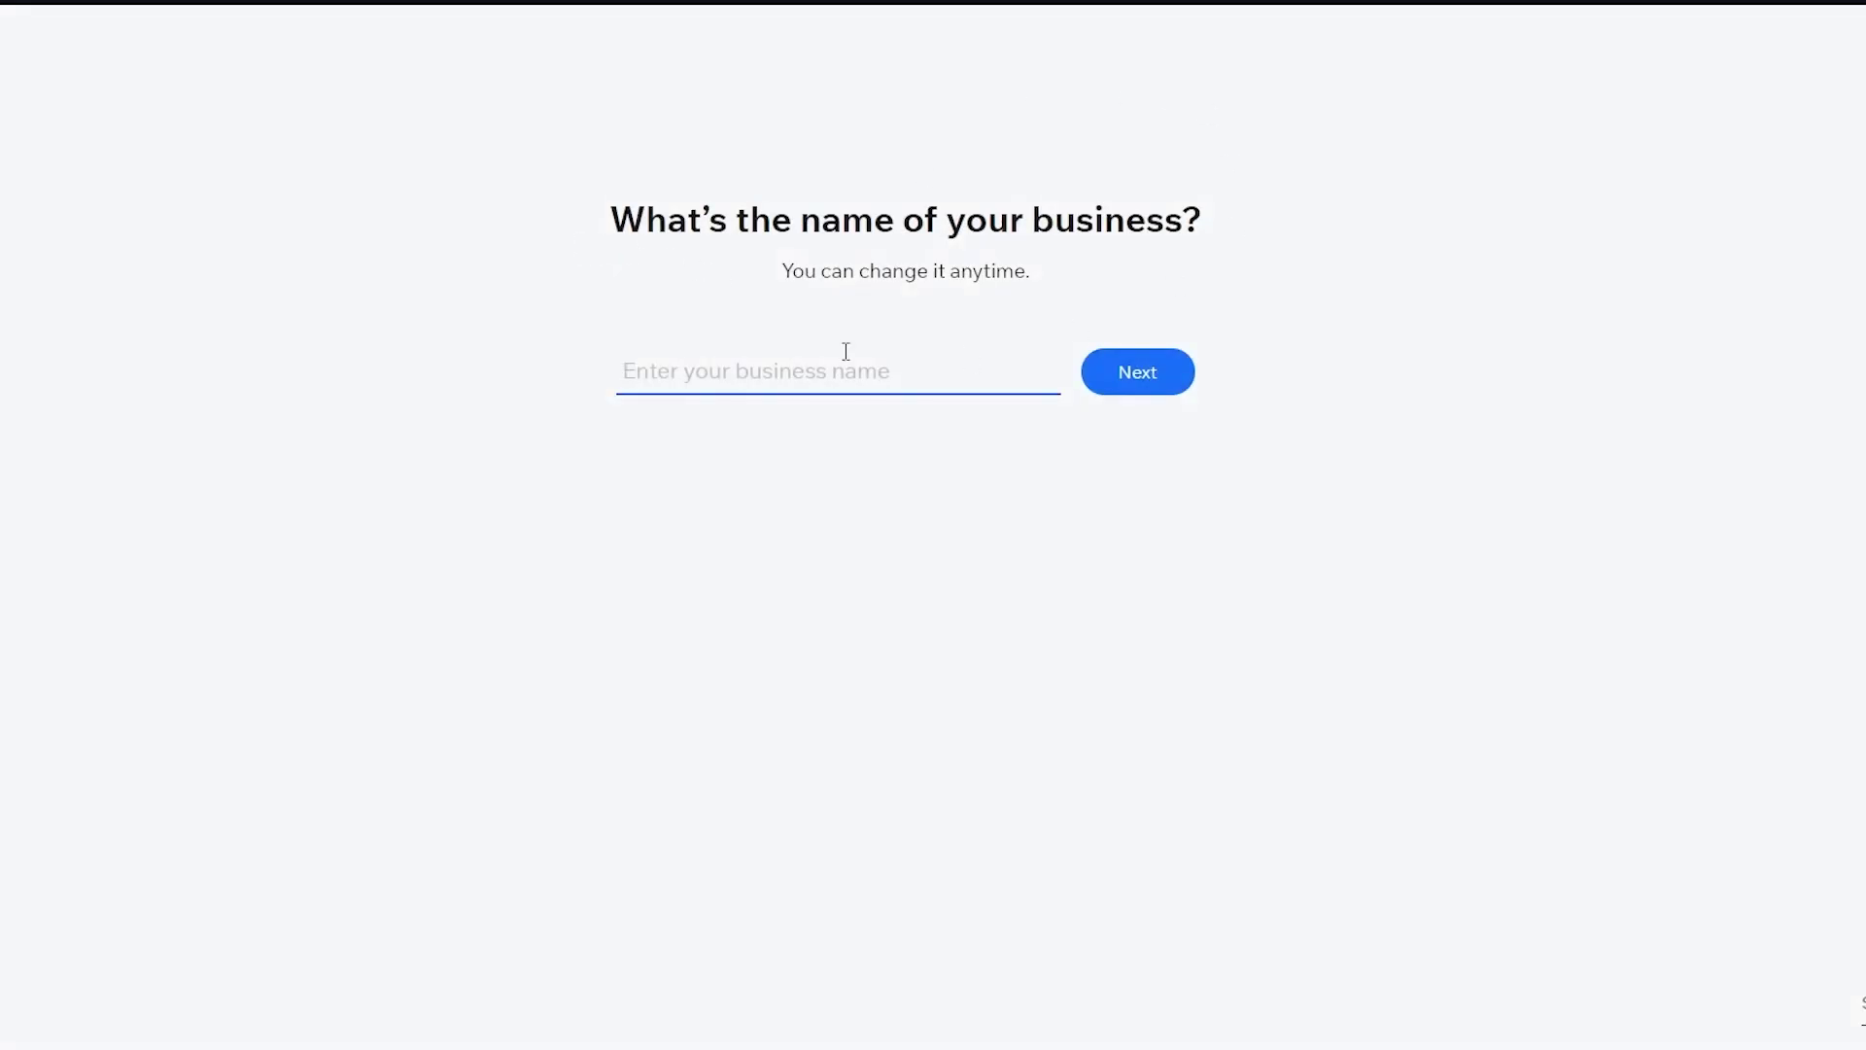
pyautogui.click(747, 393)
pyautogui.click(789, 471)
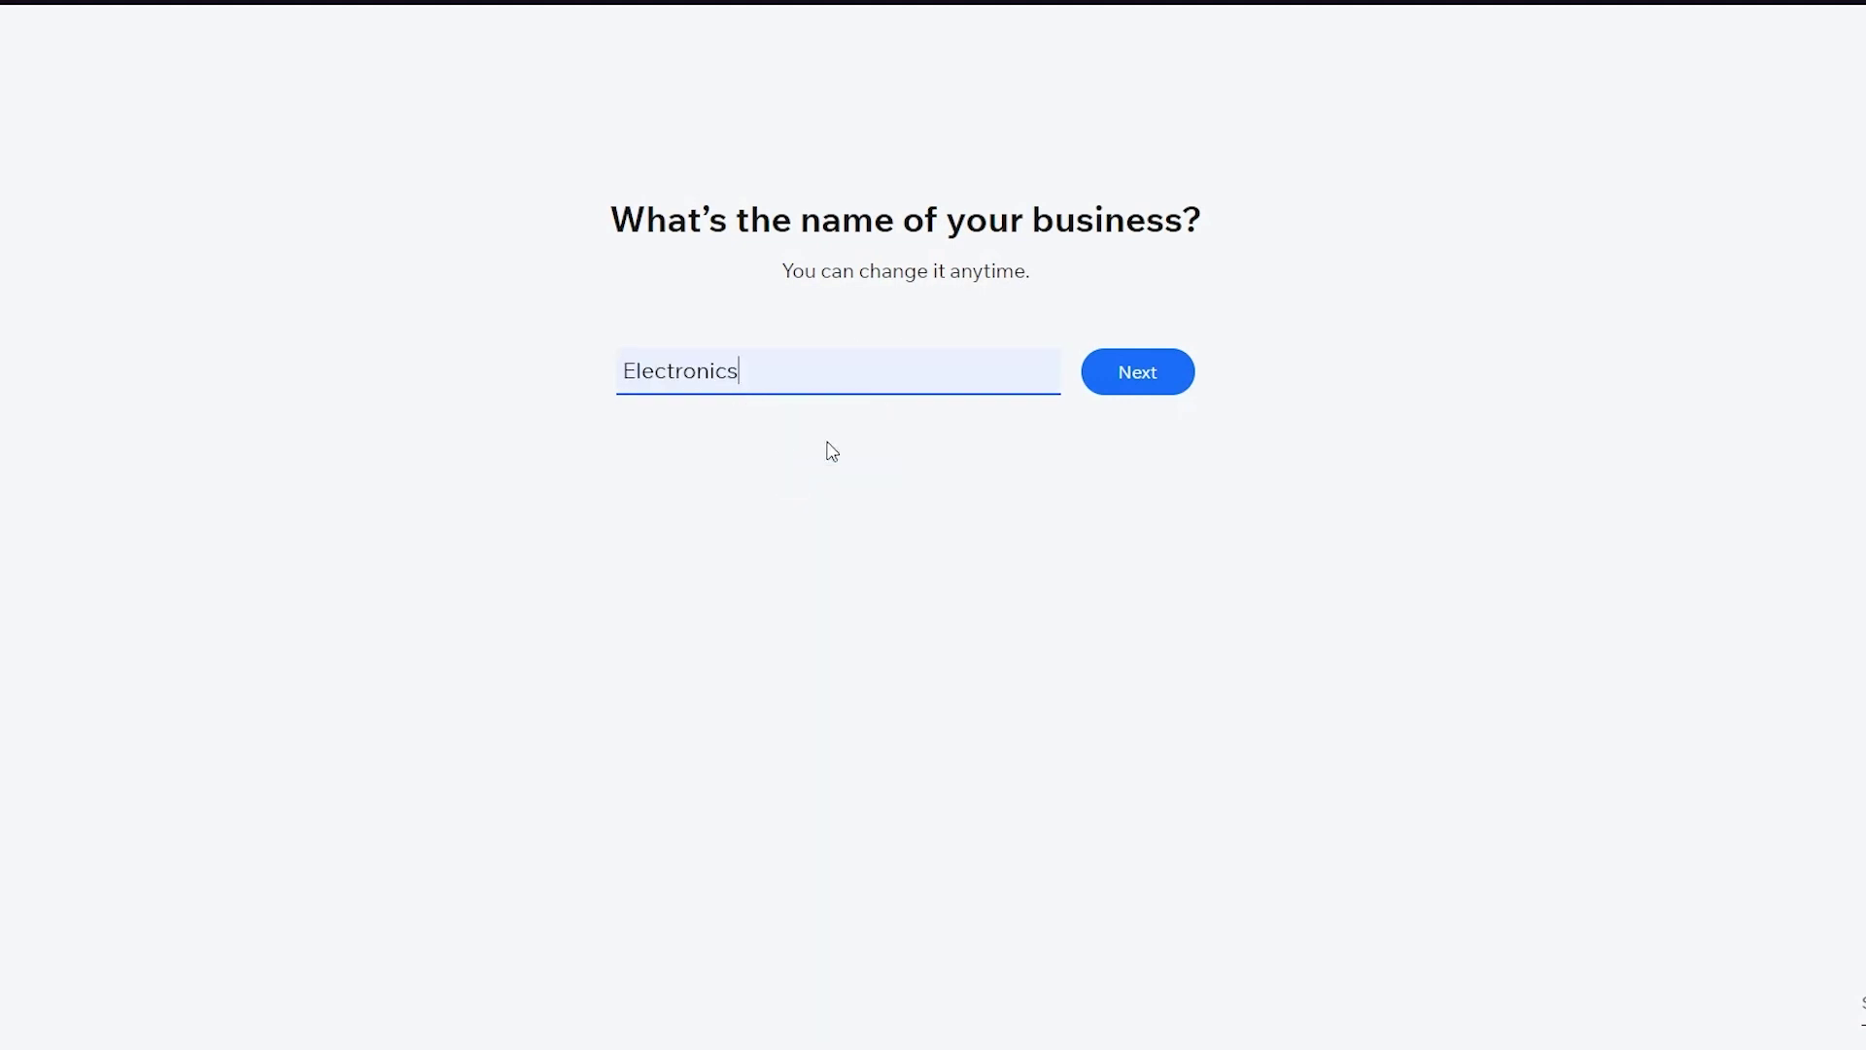
pyautogui.click(1125, 379)
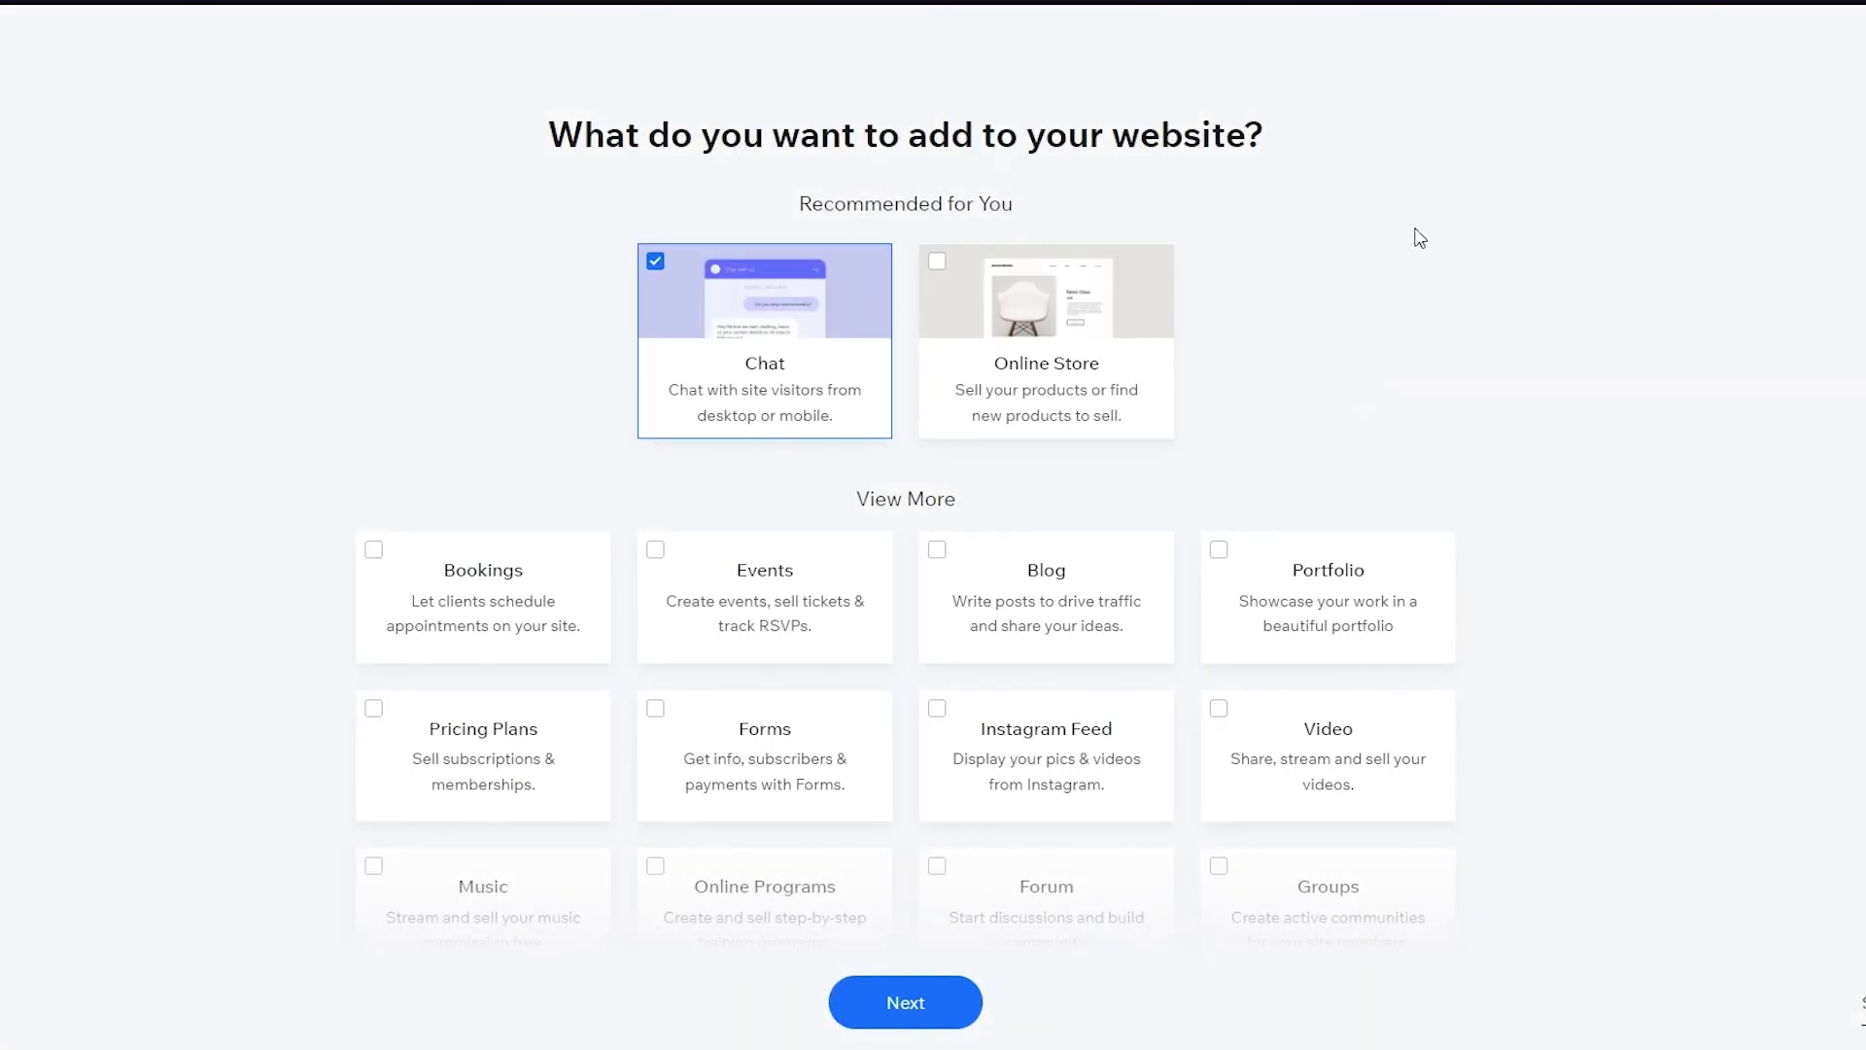
# Review the features offered for the website, keep Chat selected, and begin the site design with a template.
pyautogui.scroll(-3, 1435, 258)
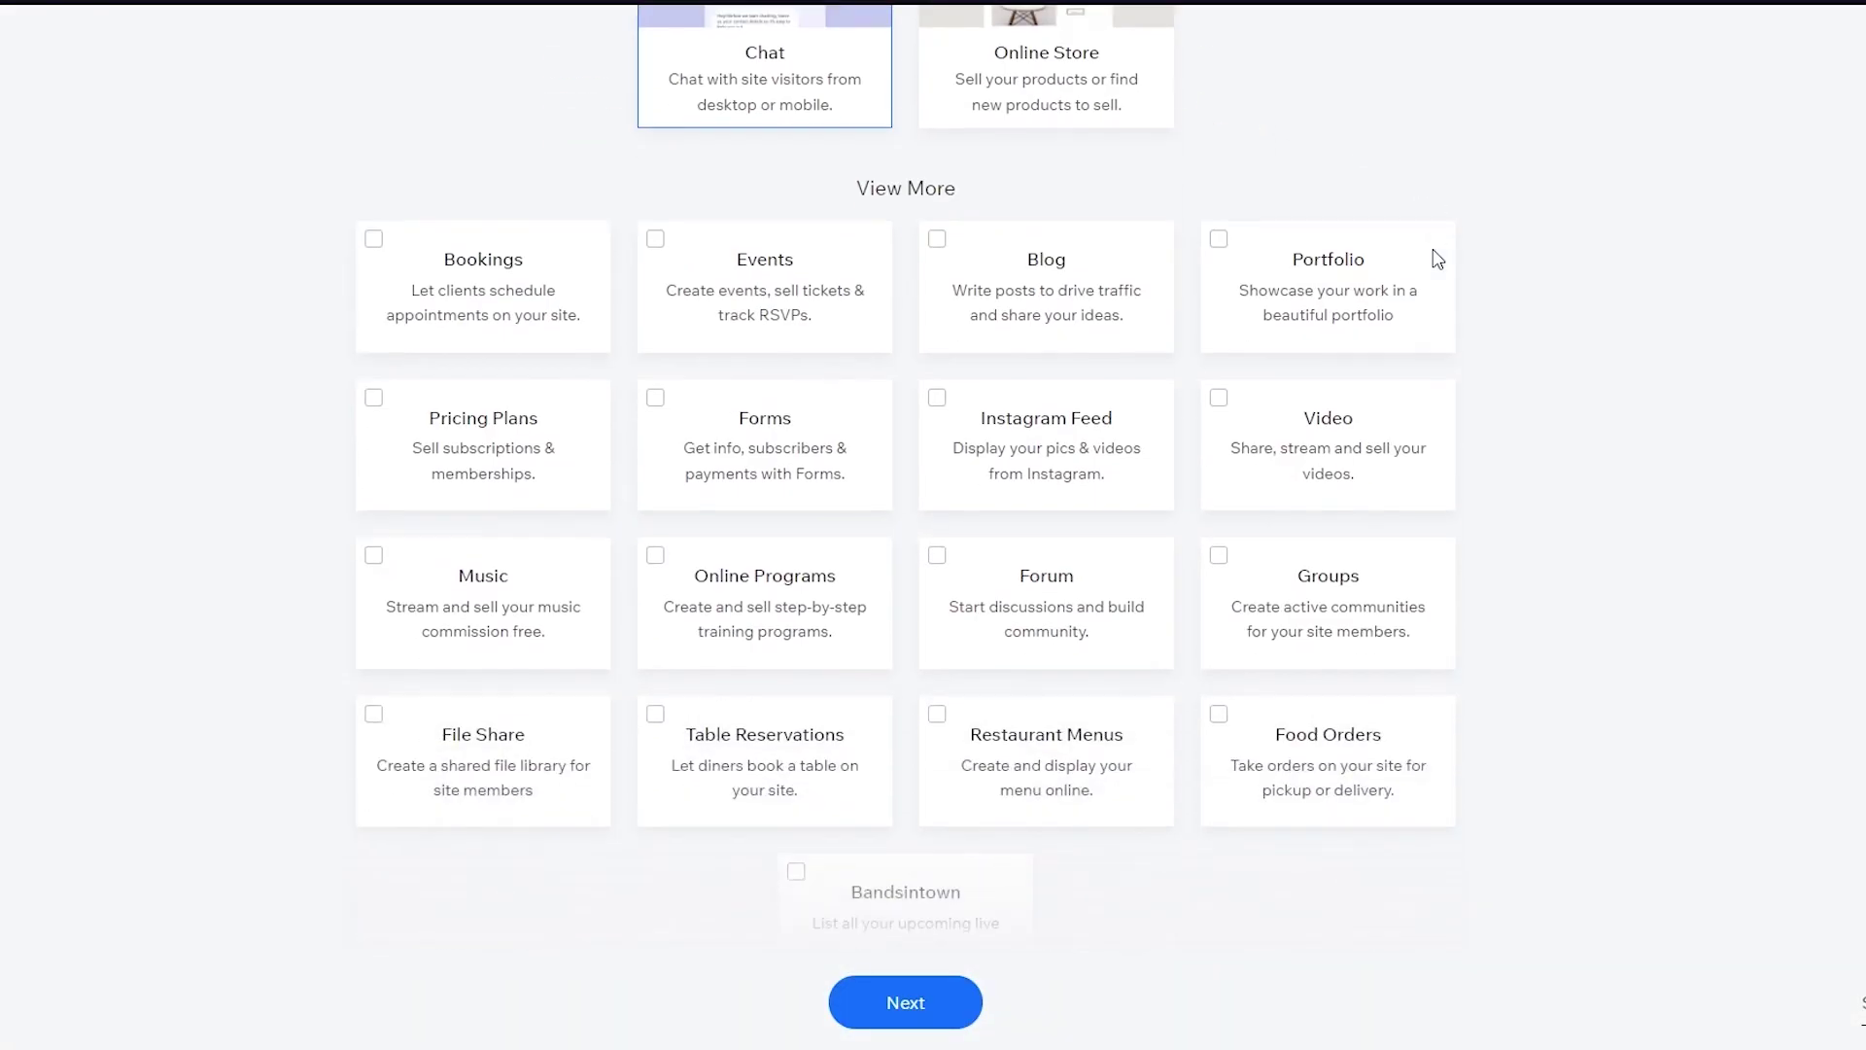
pyautogui.scroll(2, 1425, 263)
pyautogui.scroll(-3, 1110, 225)
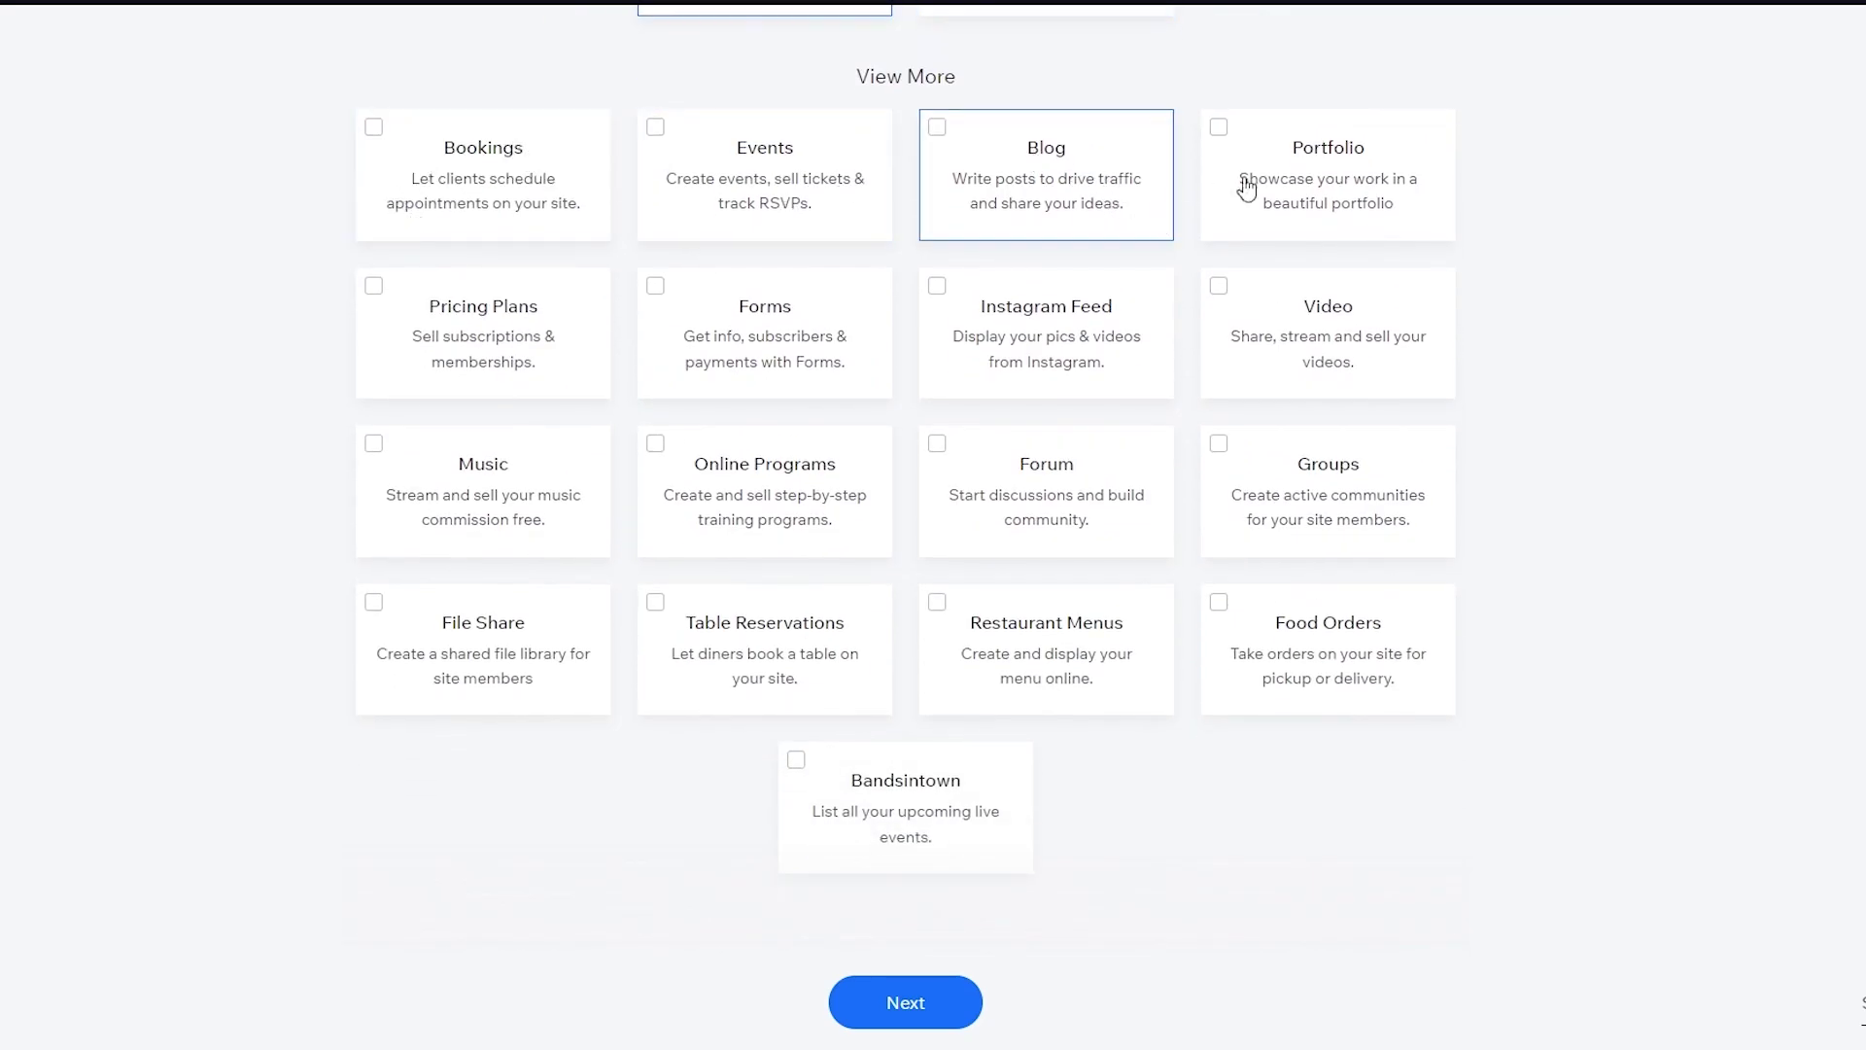
pyautogui.scroll(4, 1374, 408)
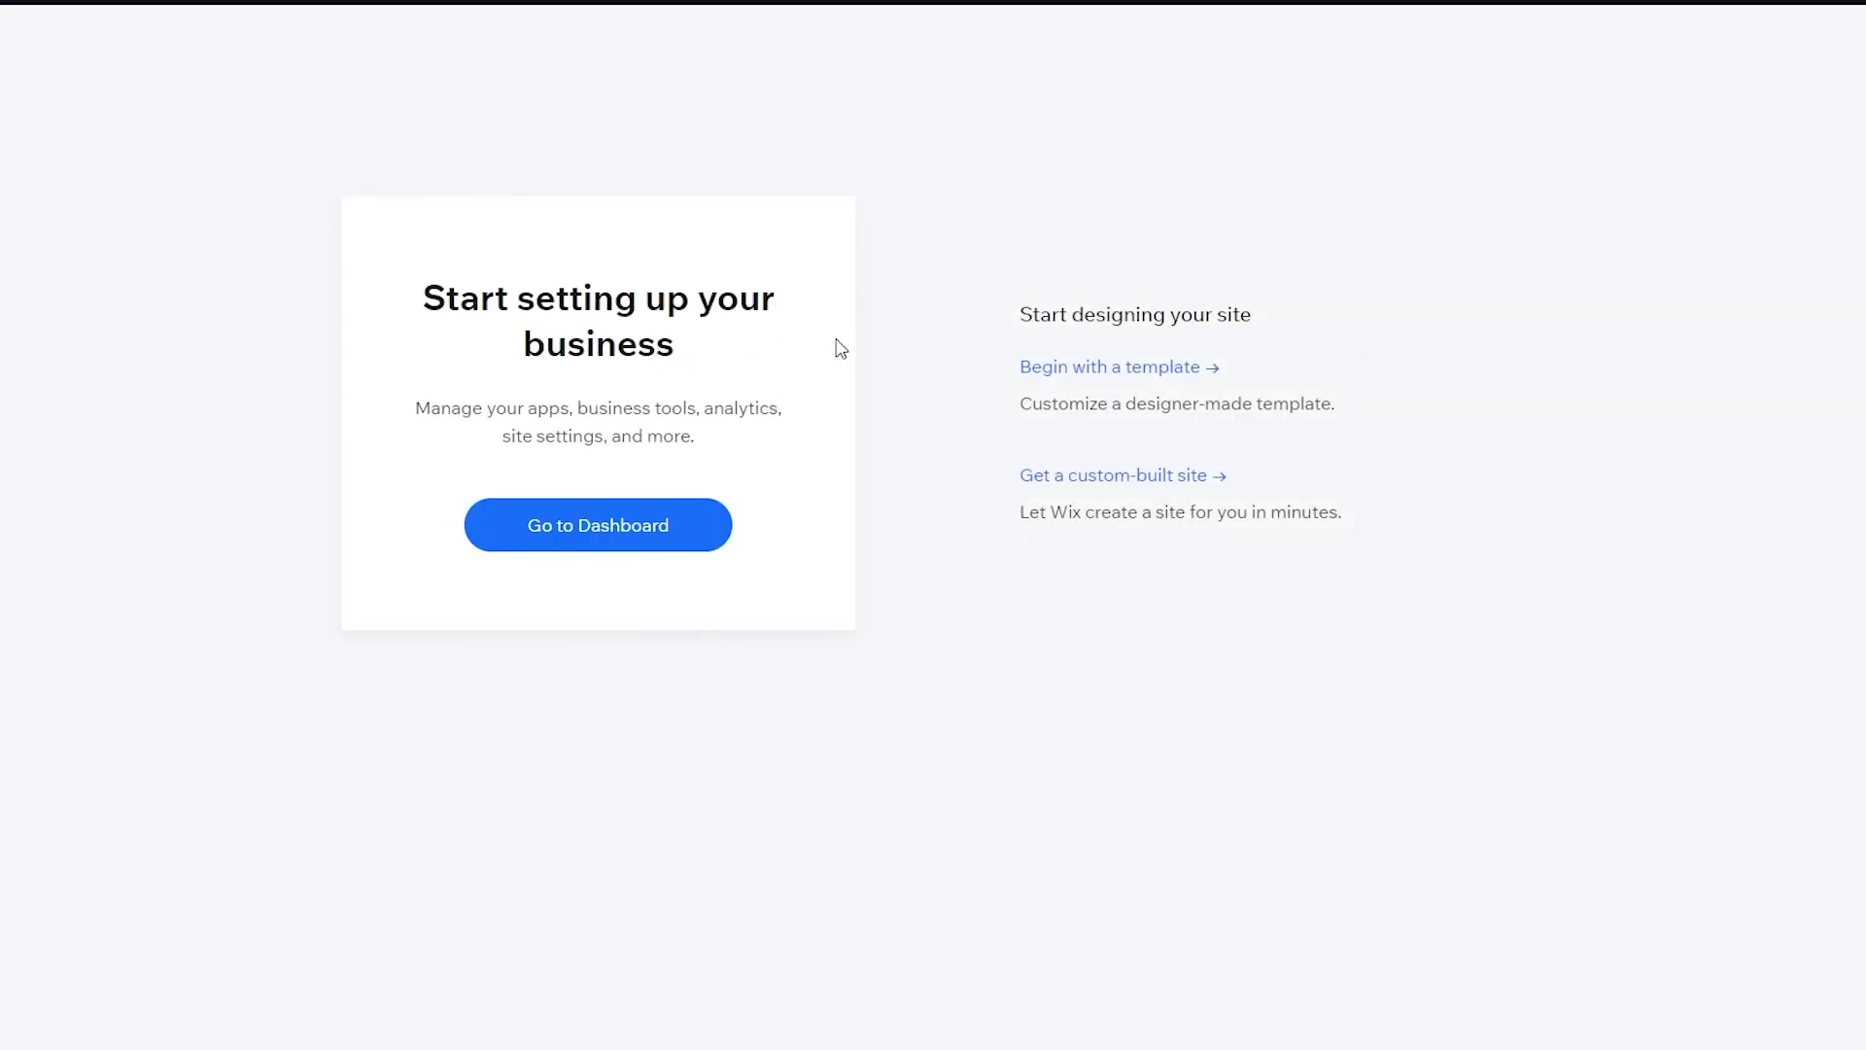
pyautogui.click(1154, 474)
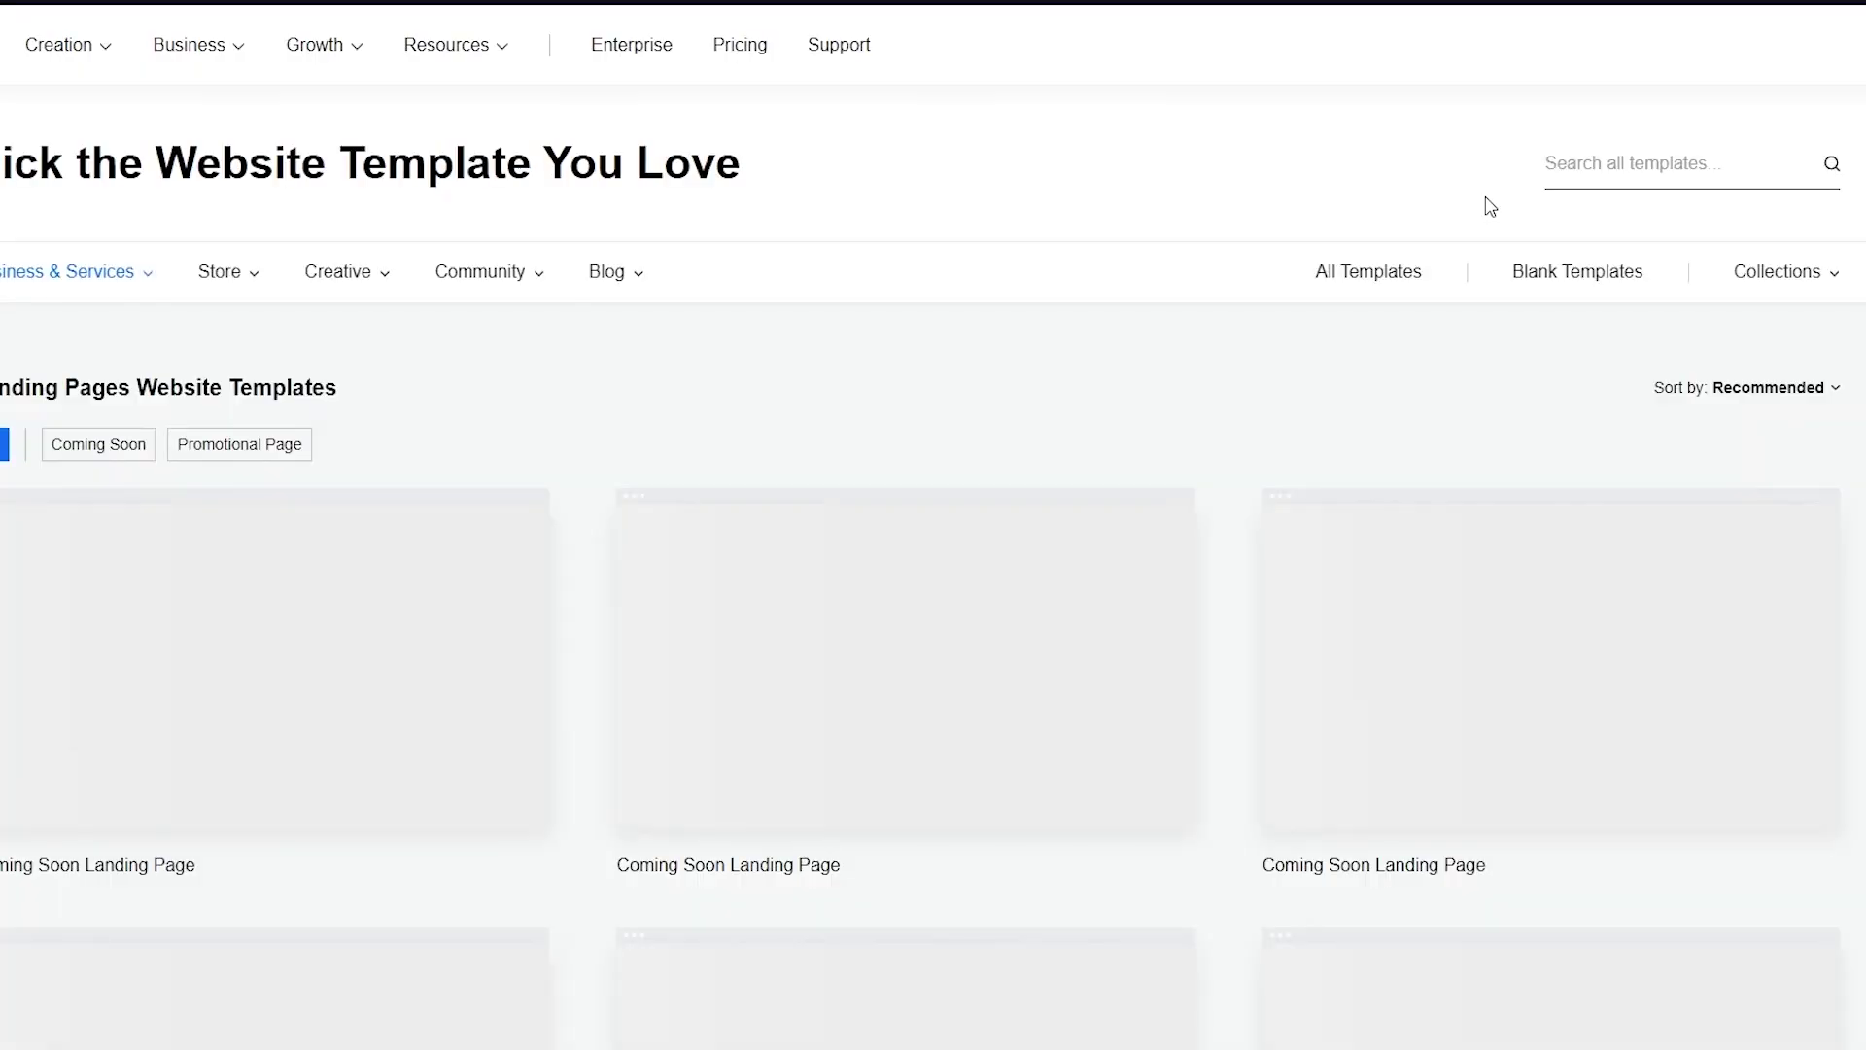
# Browse the landing page website templates to compare the available designs.
pyautogui.scroll(-15, 612, 512)
pyautogui.scroll(15, 612, 513)
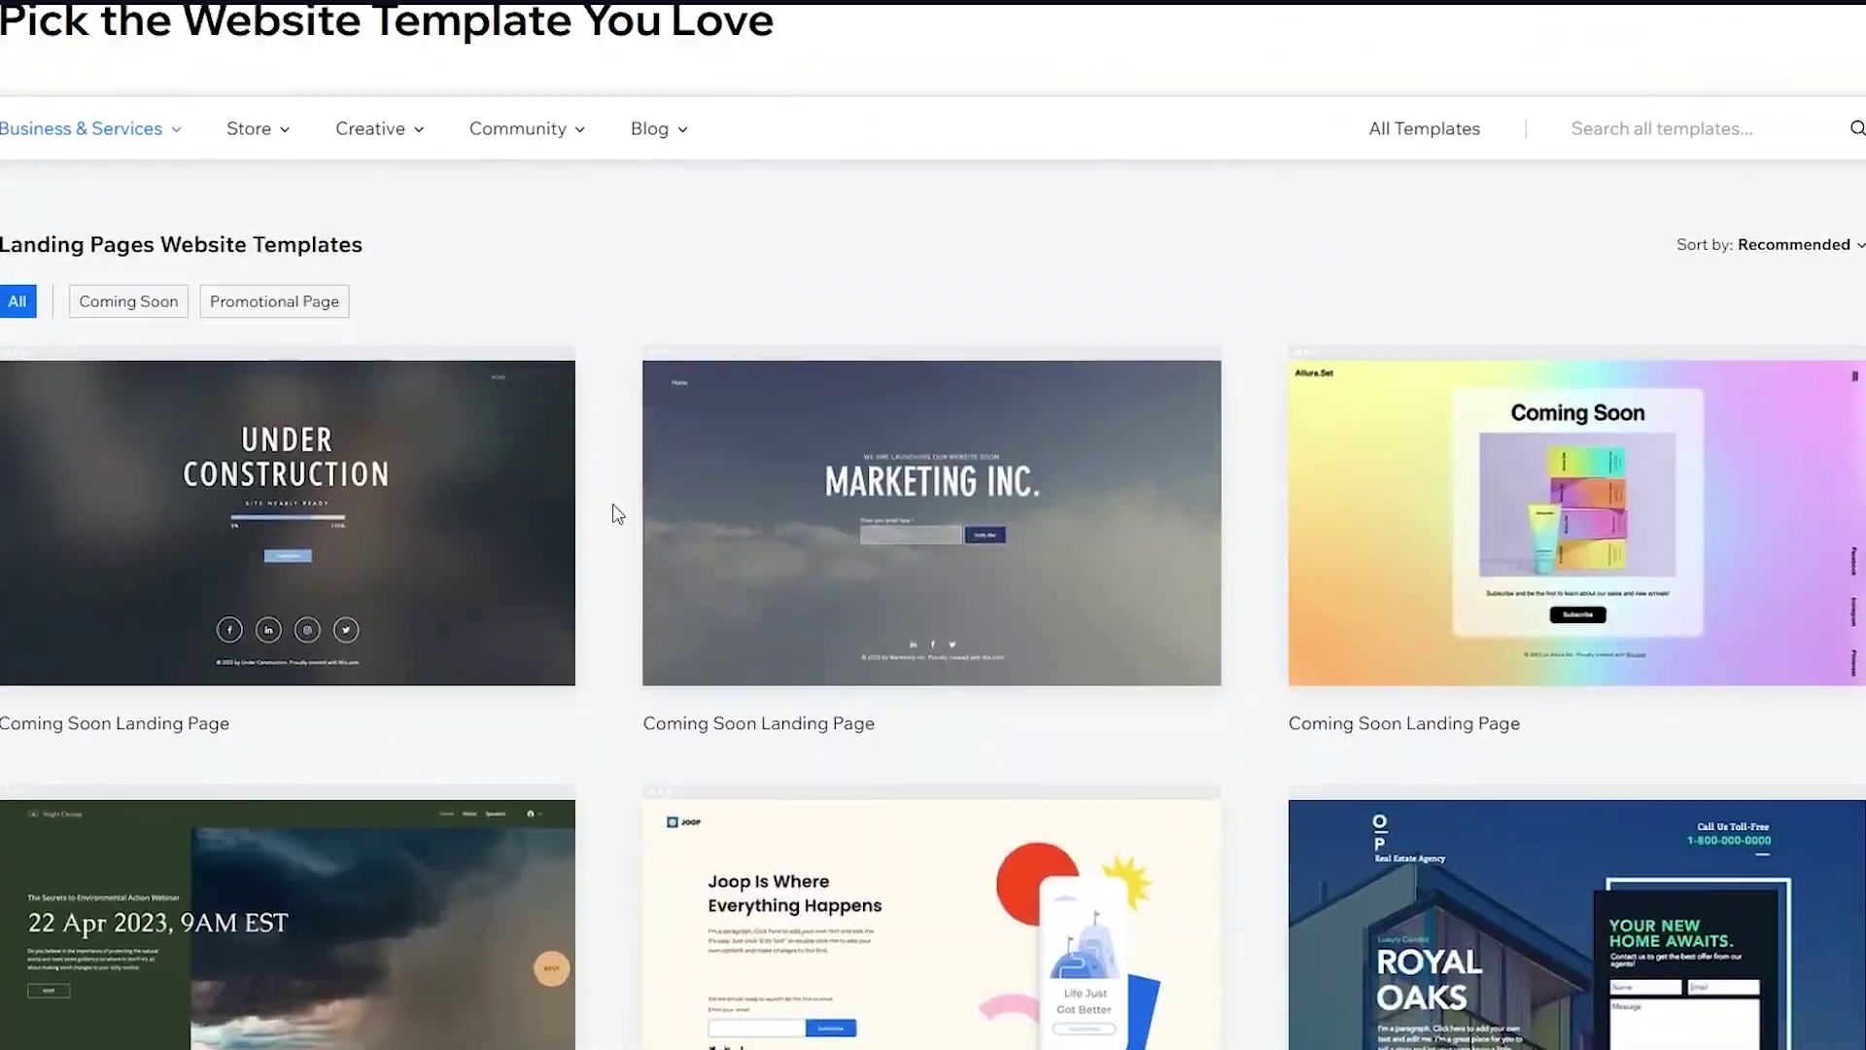
pyautogui.scroll(-5, 613, 512)
pyautogui.scroll(5, 613, 513)
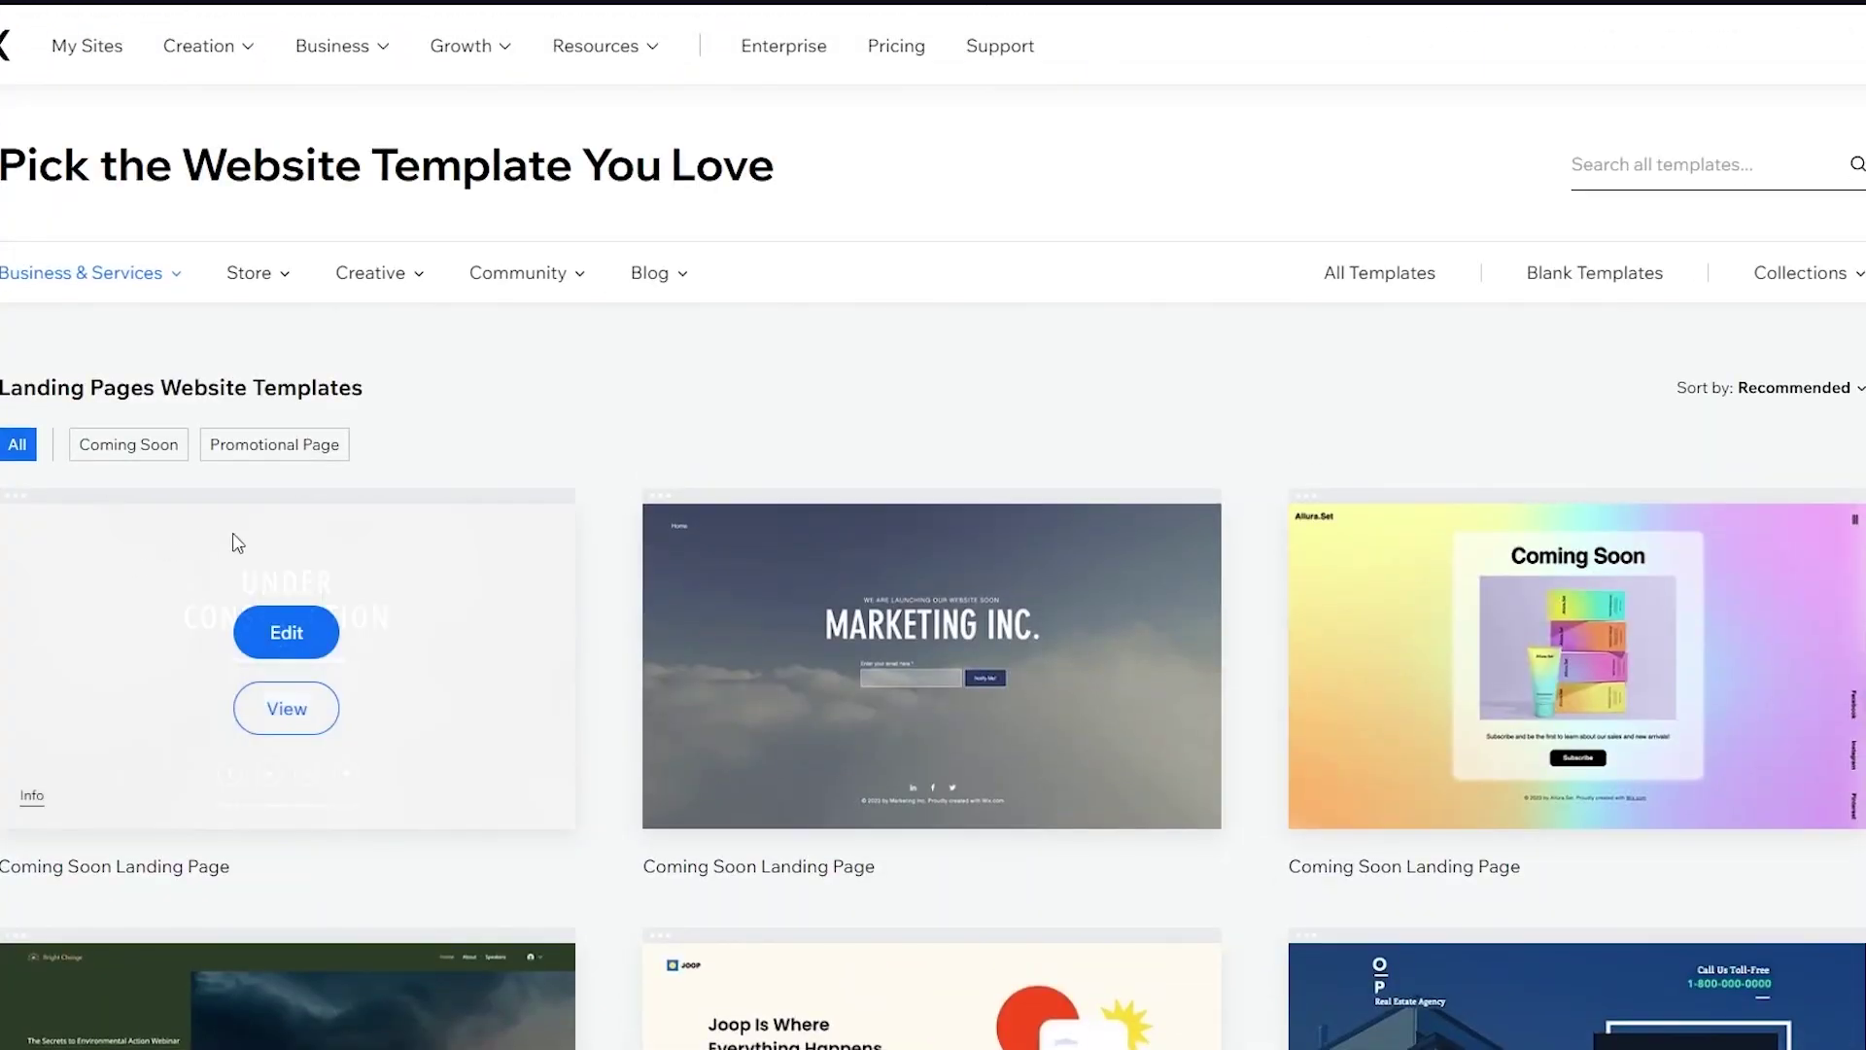
pyautogui.scroll(-5, 596, 479)
pyautogui.scroll(-5, 626, 601)
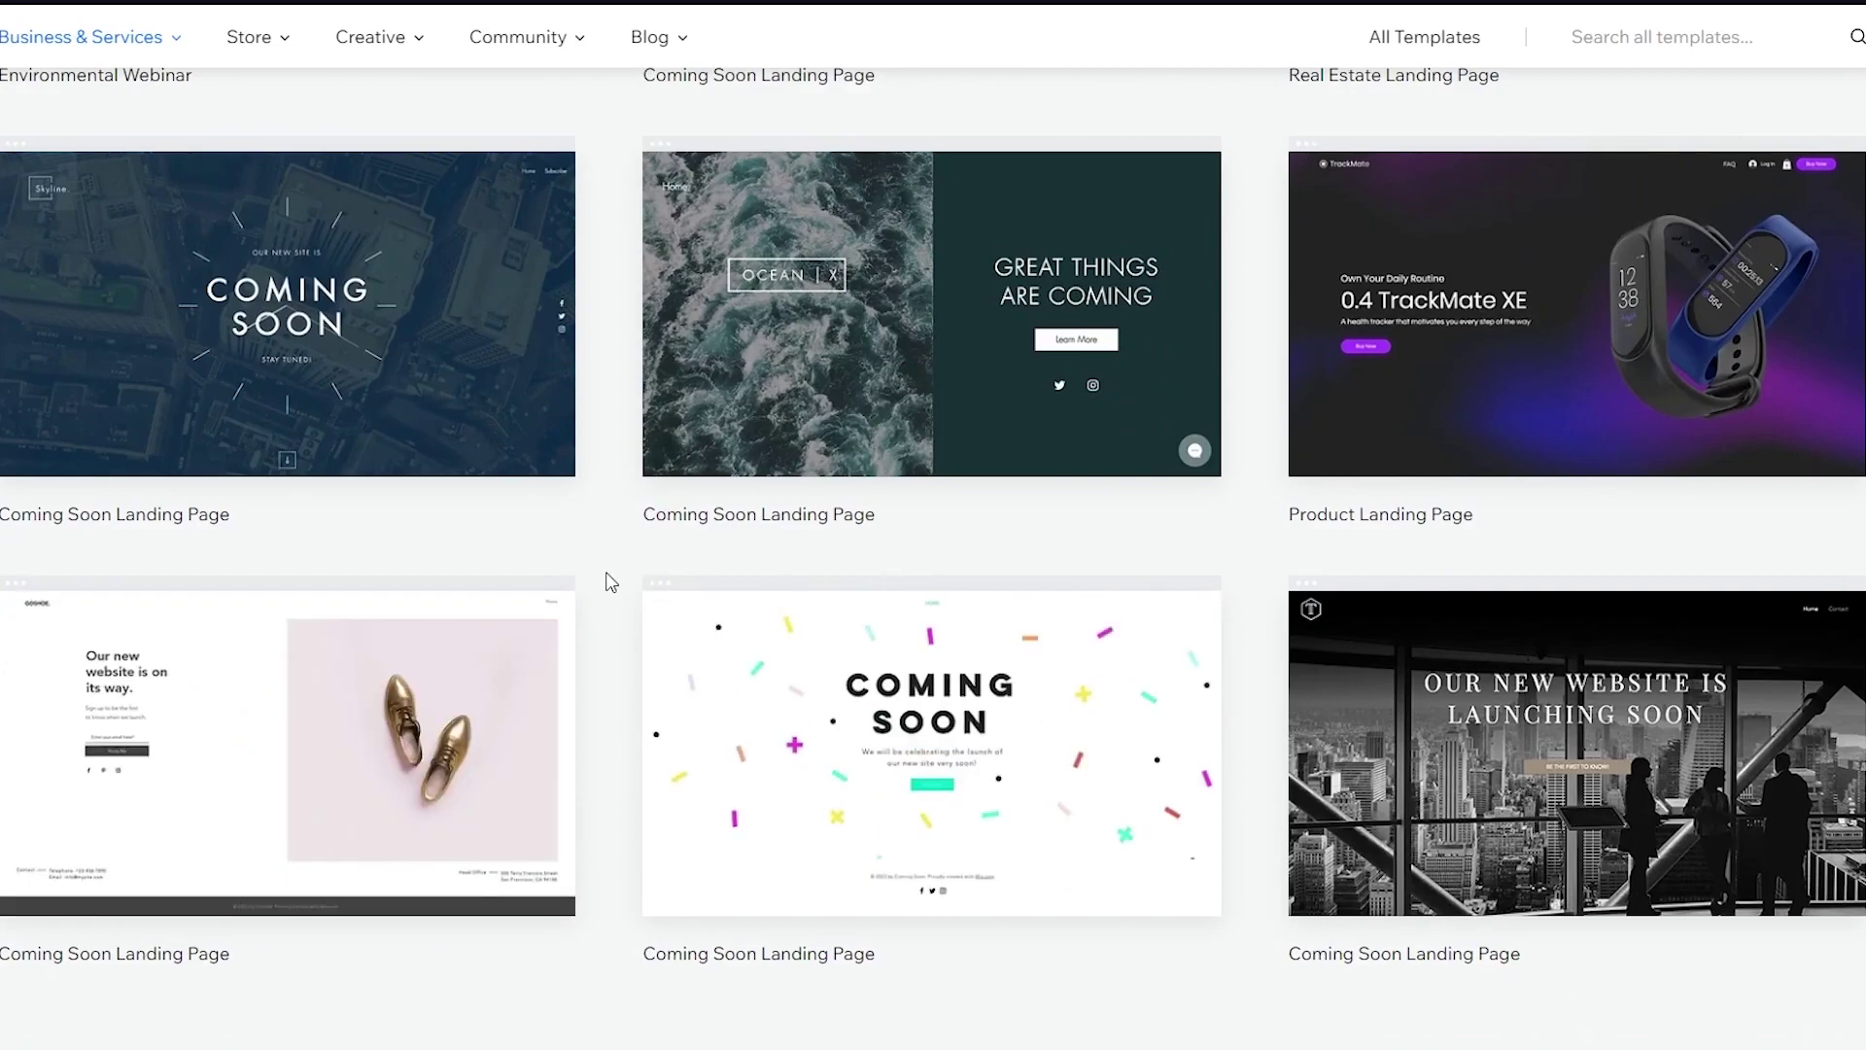
pyautogui.scroll(10, 610, 581)
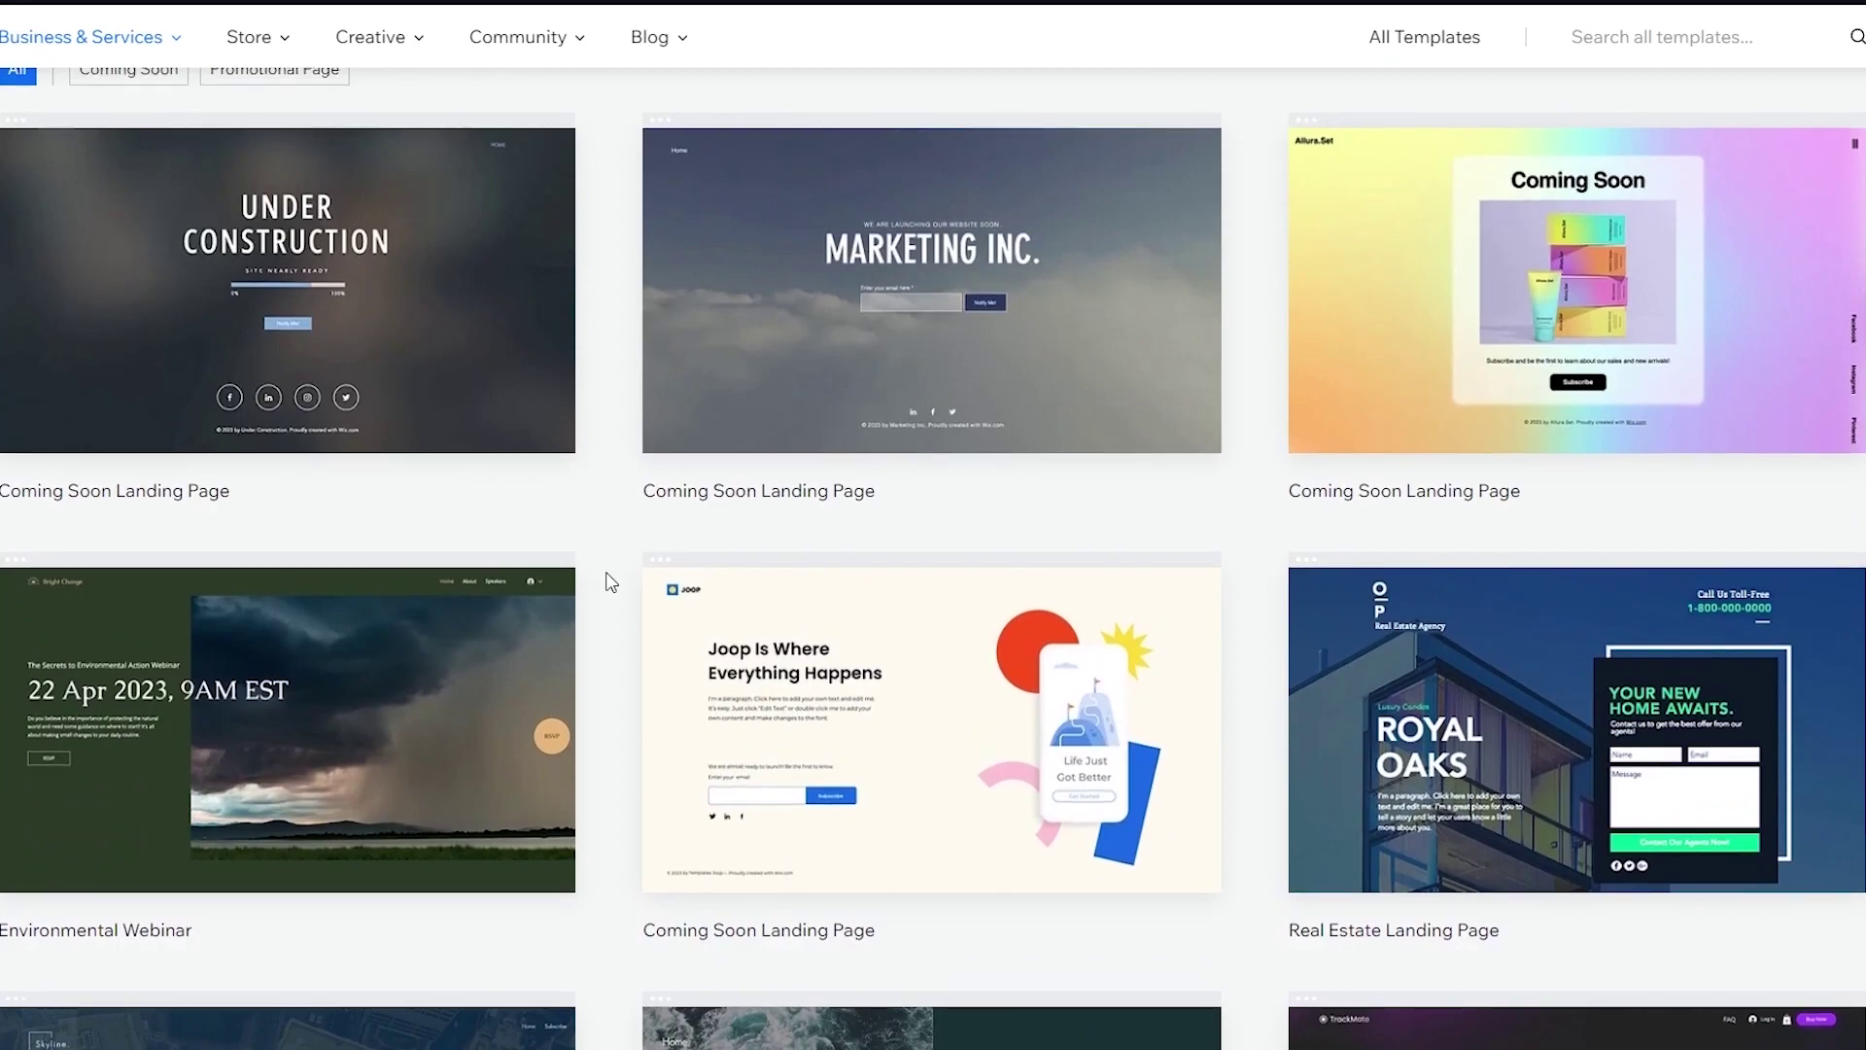
pyautogui.scroll(2, 610, 582)
# Preview the colourful Allura.Set Coming Soon template and dismiss the offer to use it as a starting point.
pyautogui.moveTo(1633, 481)
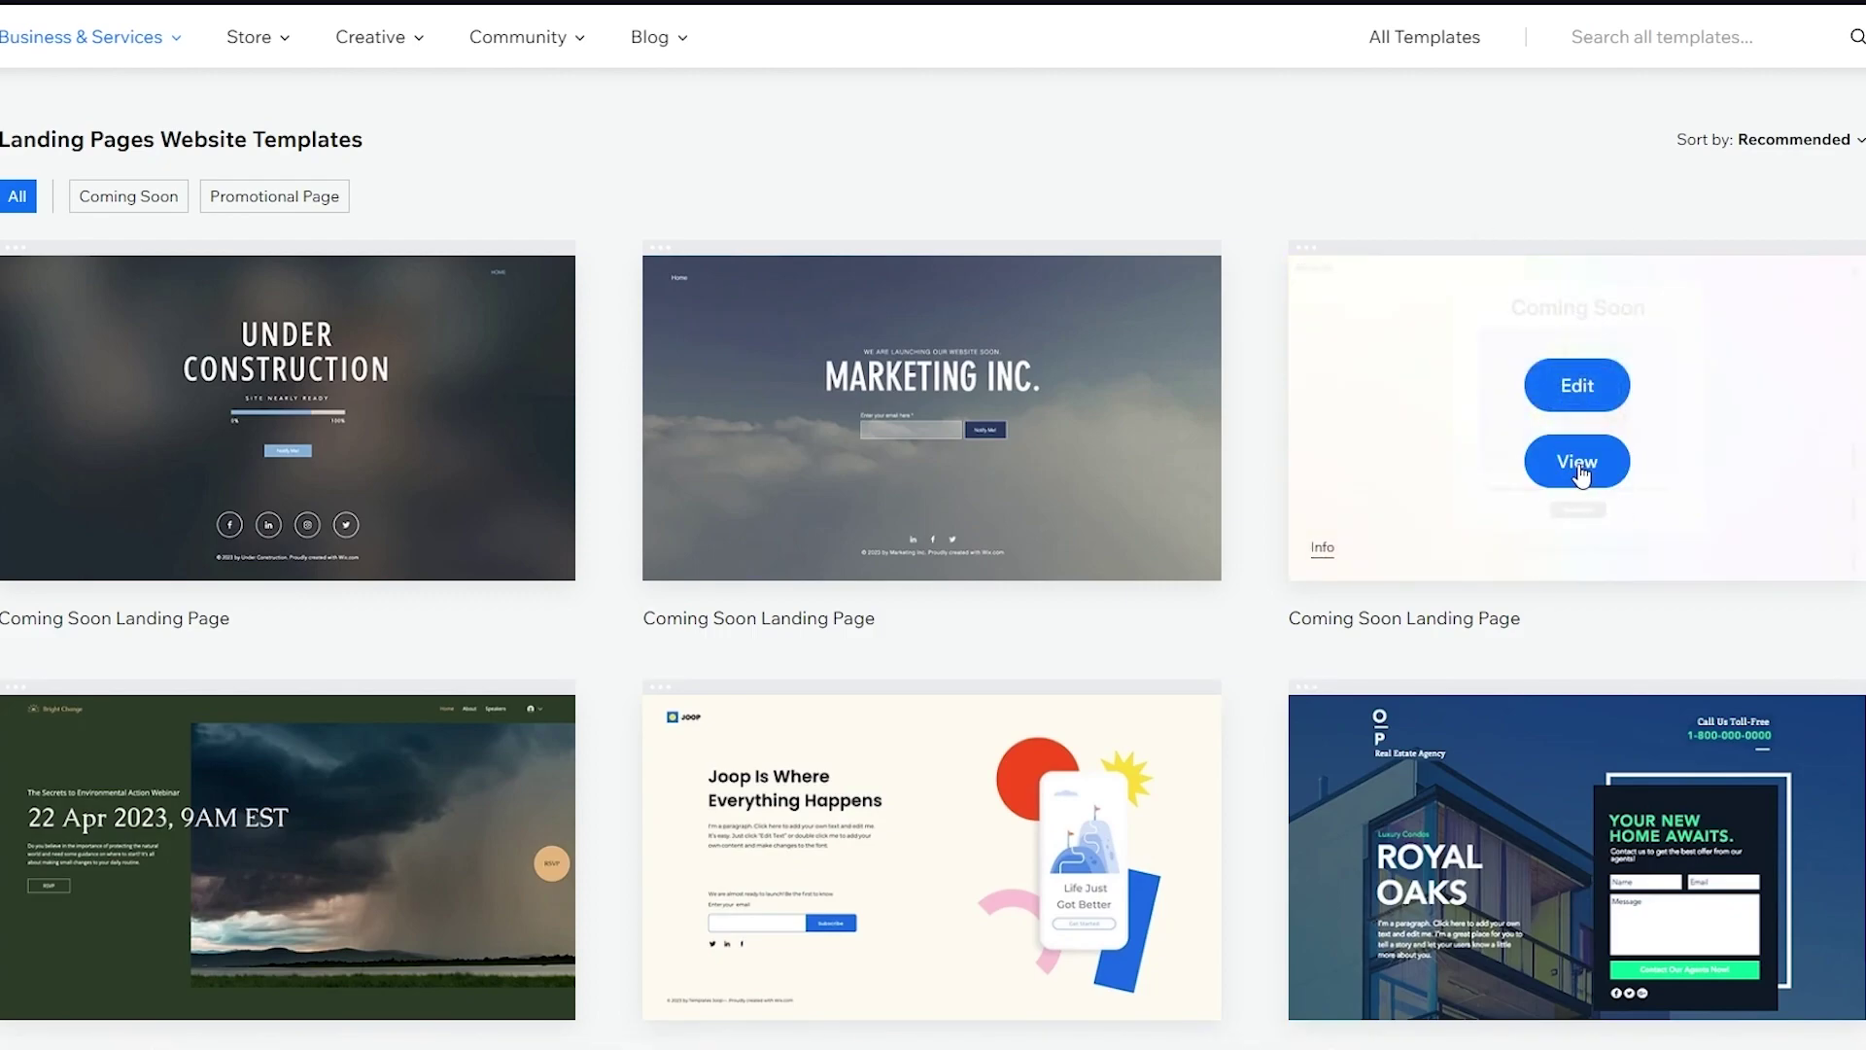
pyautogui.click(1584, 474)
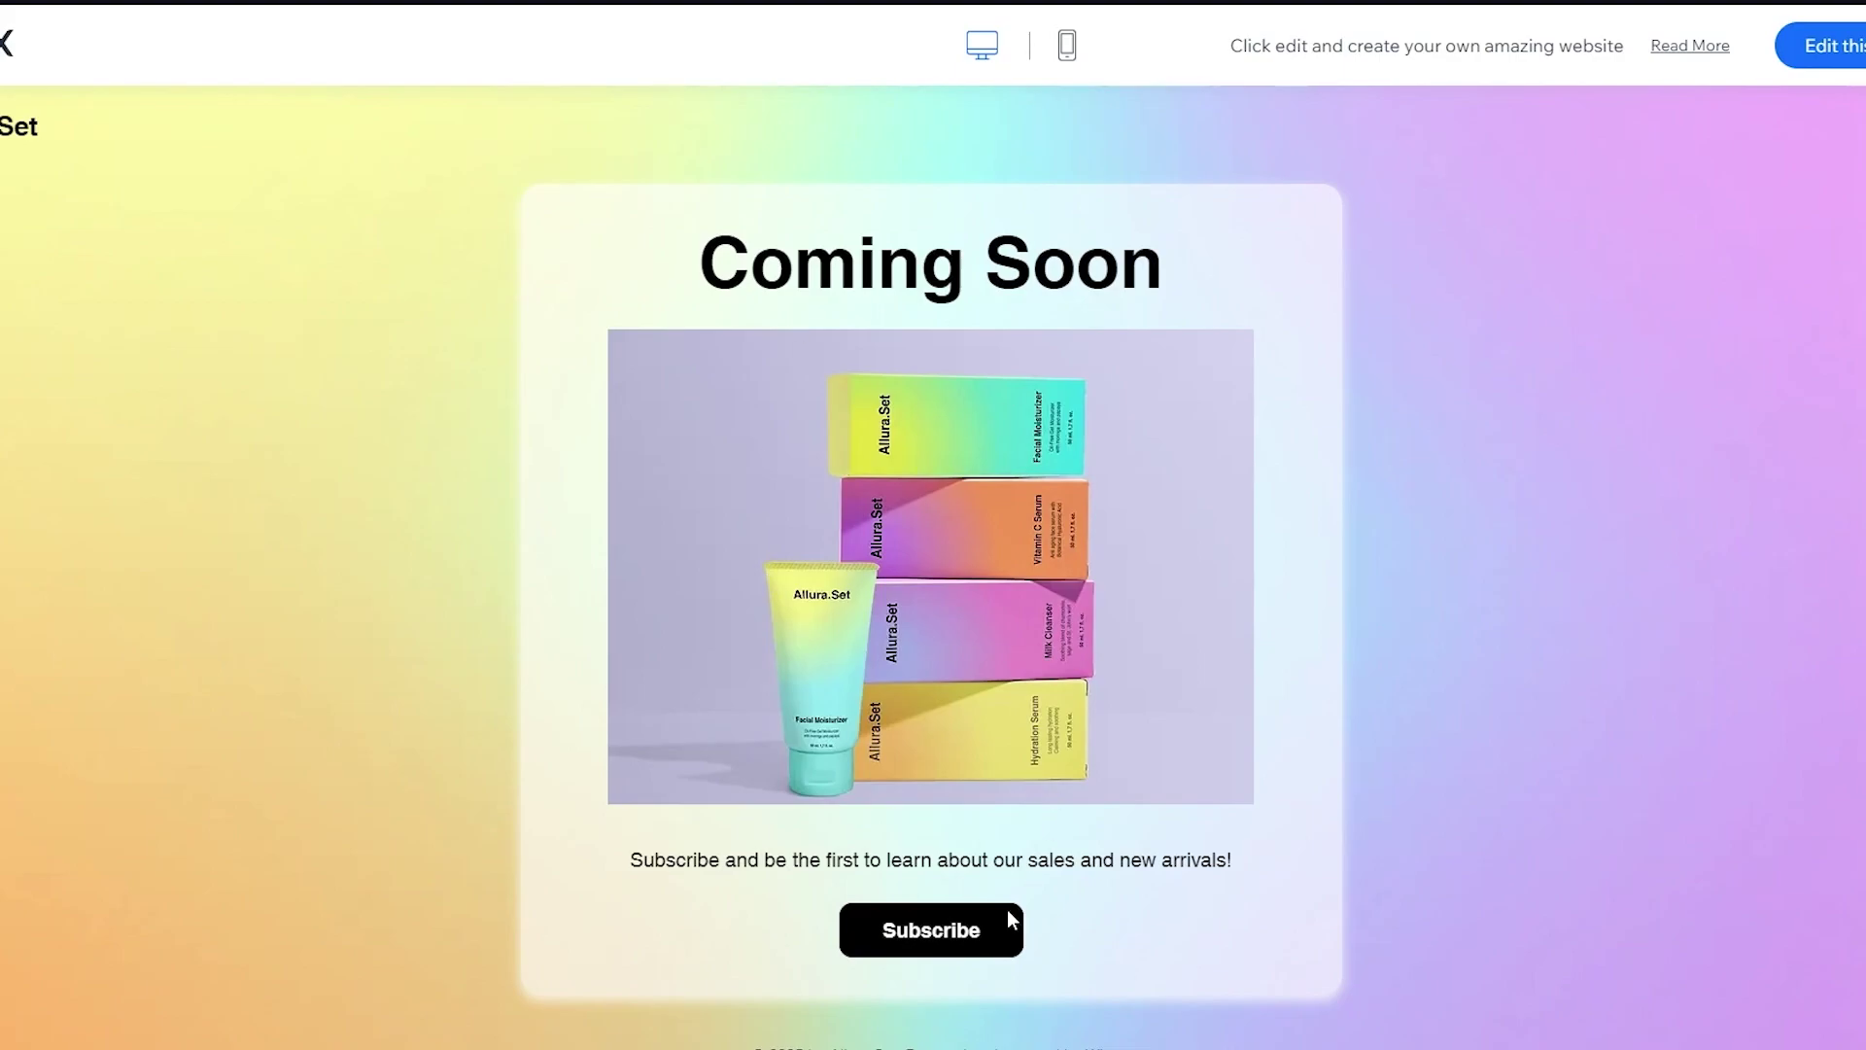
pyautogui.scroll(-1, 1362, 674)
pyautogui.scroll(1, 1362, 673)
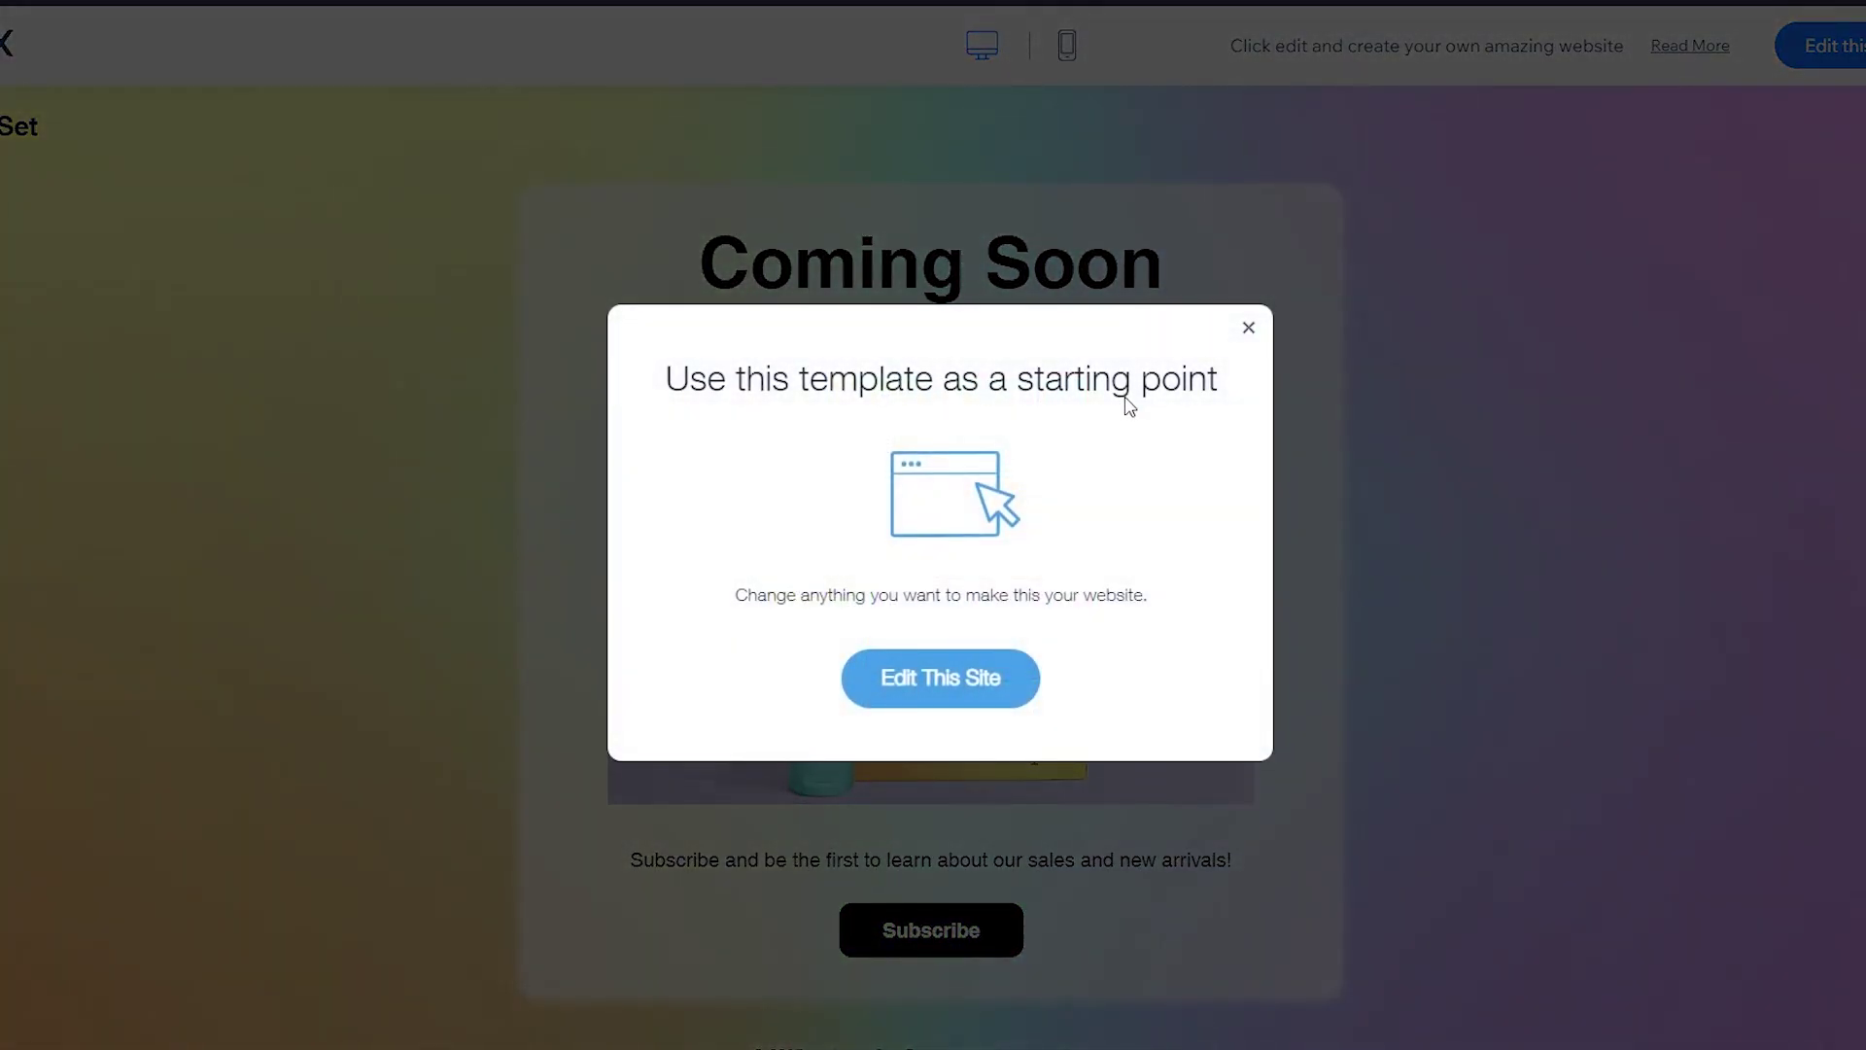
pyautogui.click(1249, 329)
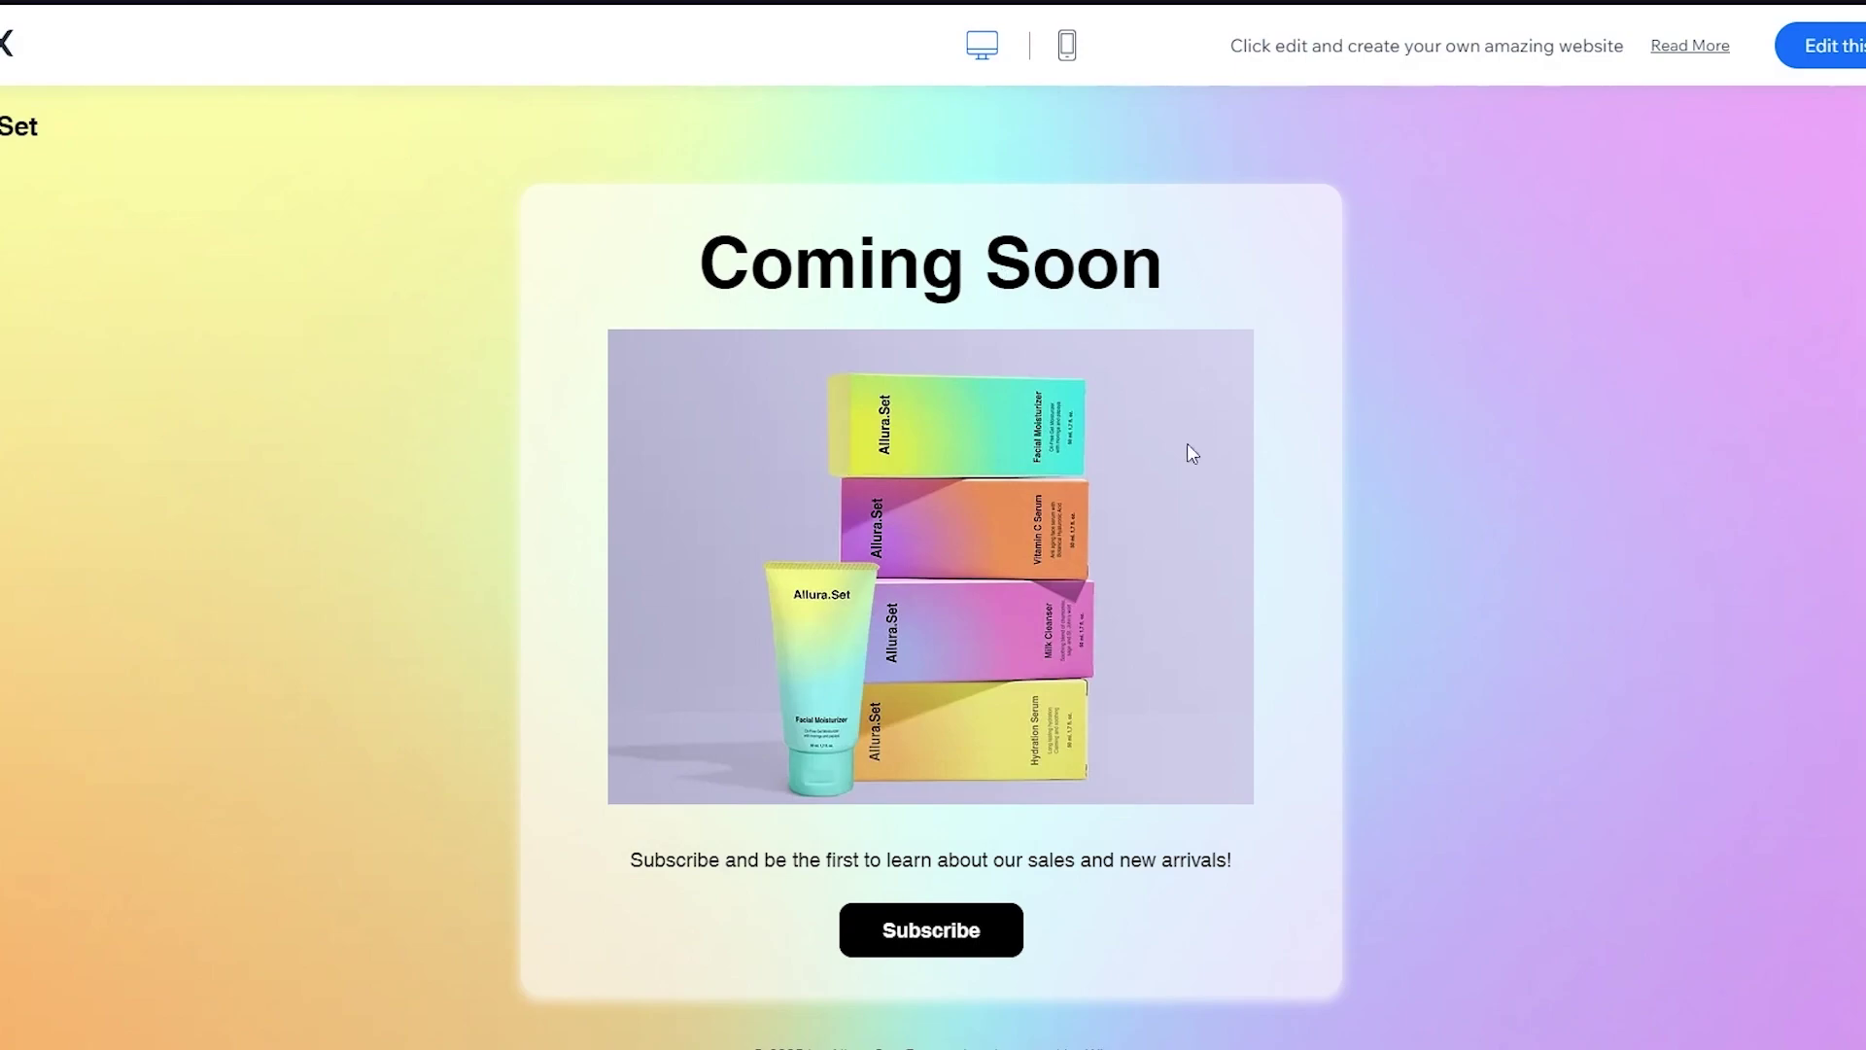
pyautogui.scroll(-1, 836, 520)
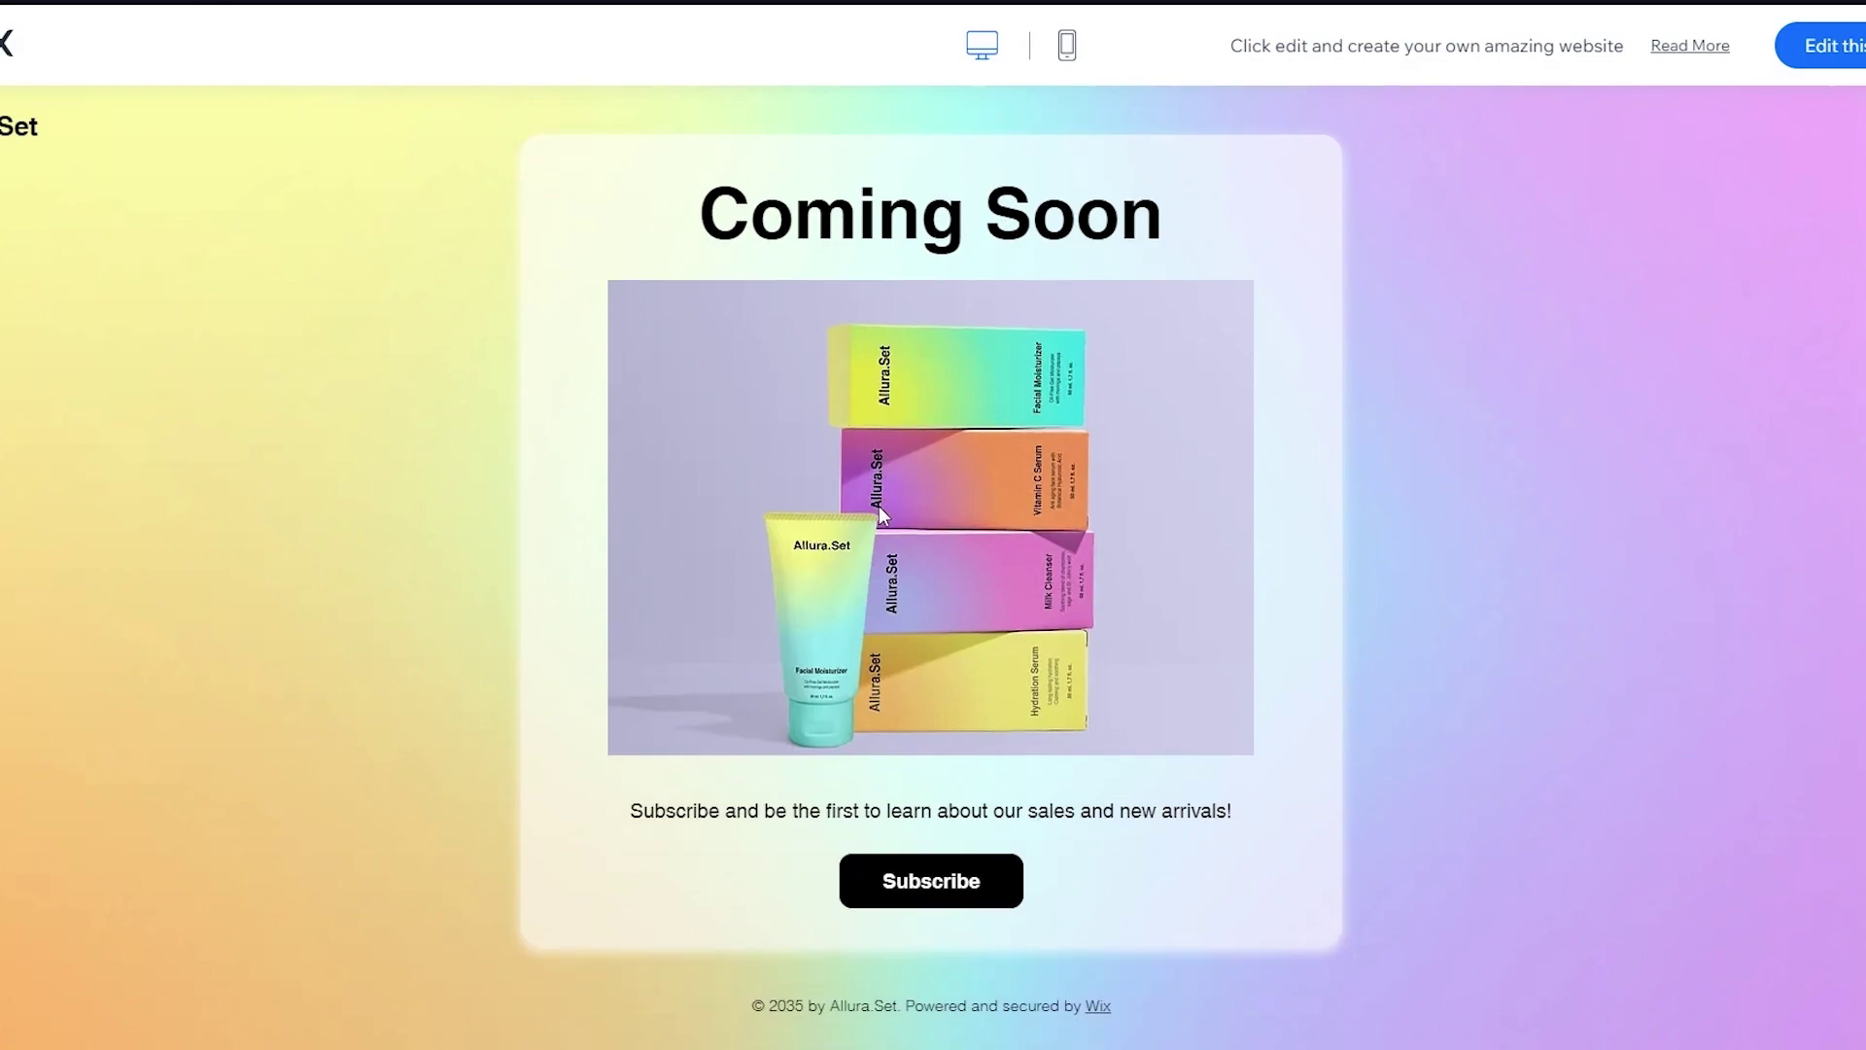
# Try out the template's Subscribe form in the preview and close it without submitting an email.
pyautogui.click(876, 896)
pyautogui.click(818, 642)
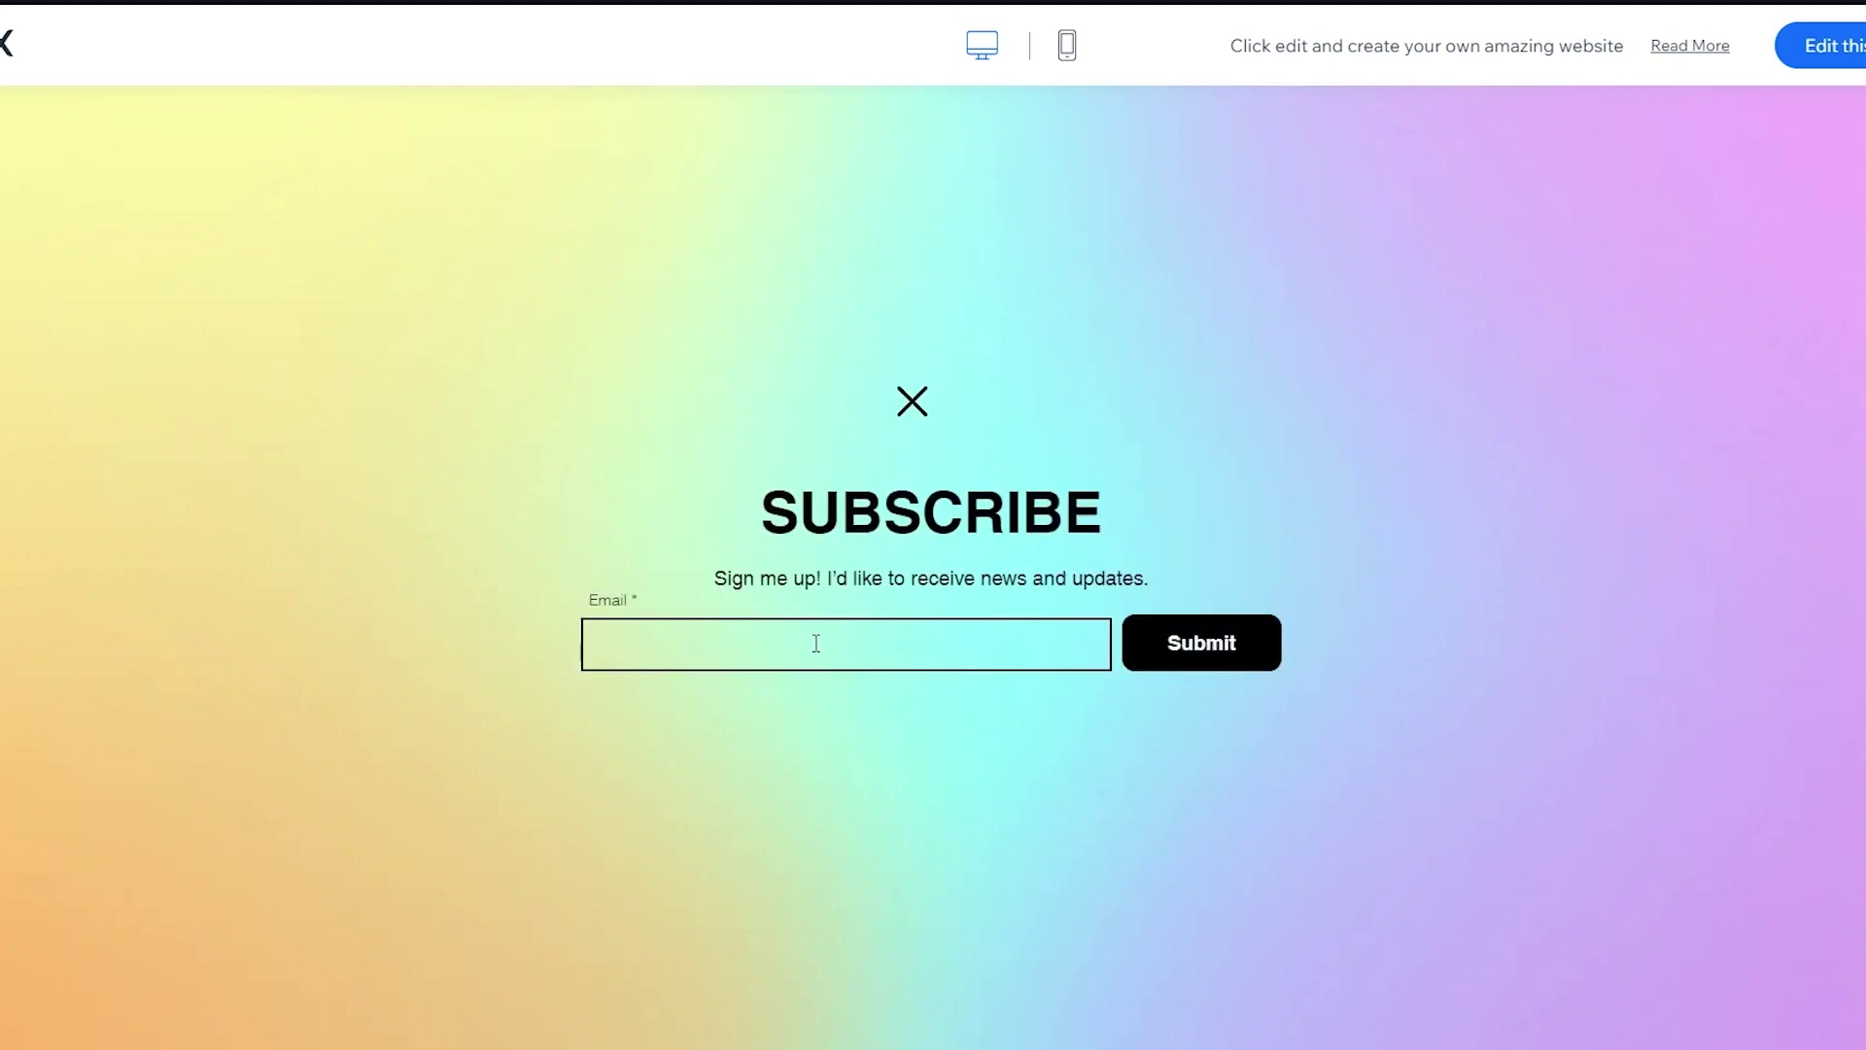
pyautogui.click(899, 488)
pyautogui.click(841, 649)
pyautogui.click(913, 405)
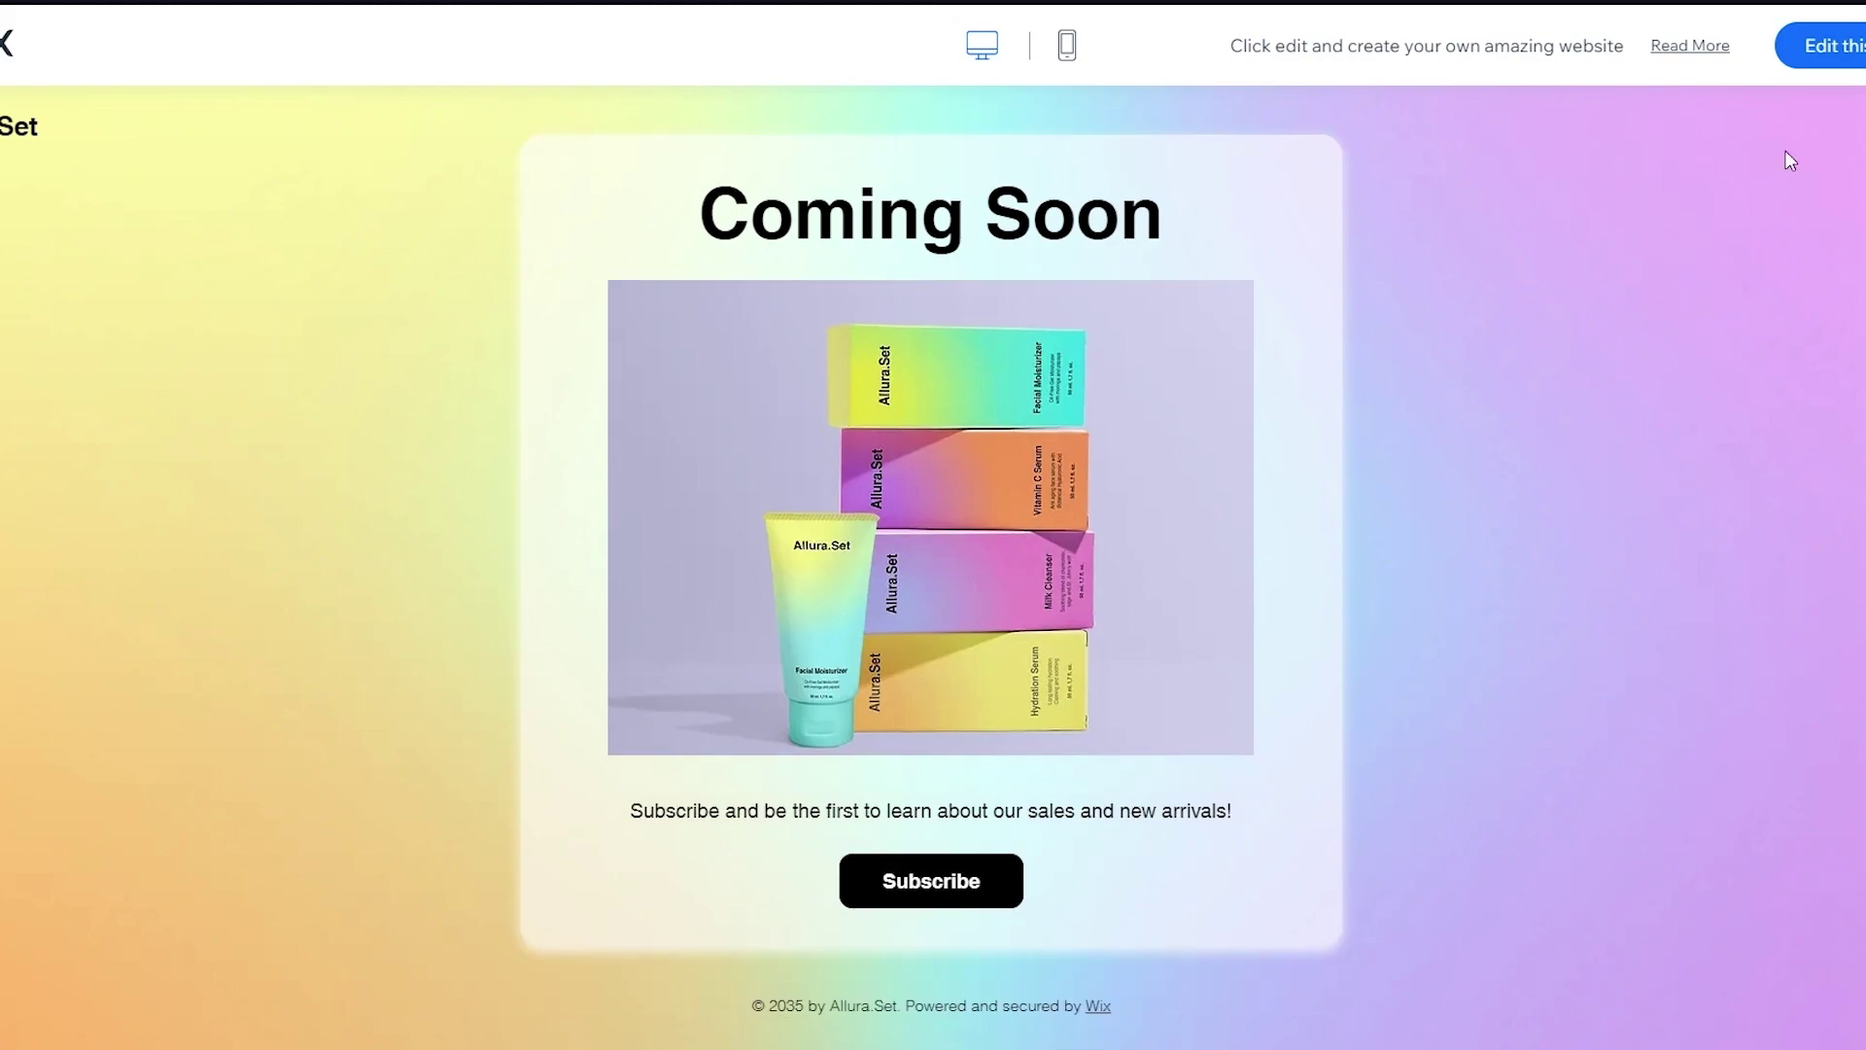
# Open the Coming Soon template for editing and look over the addable elements and the header designs.
pyautogui.click(1796, 48)
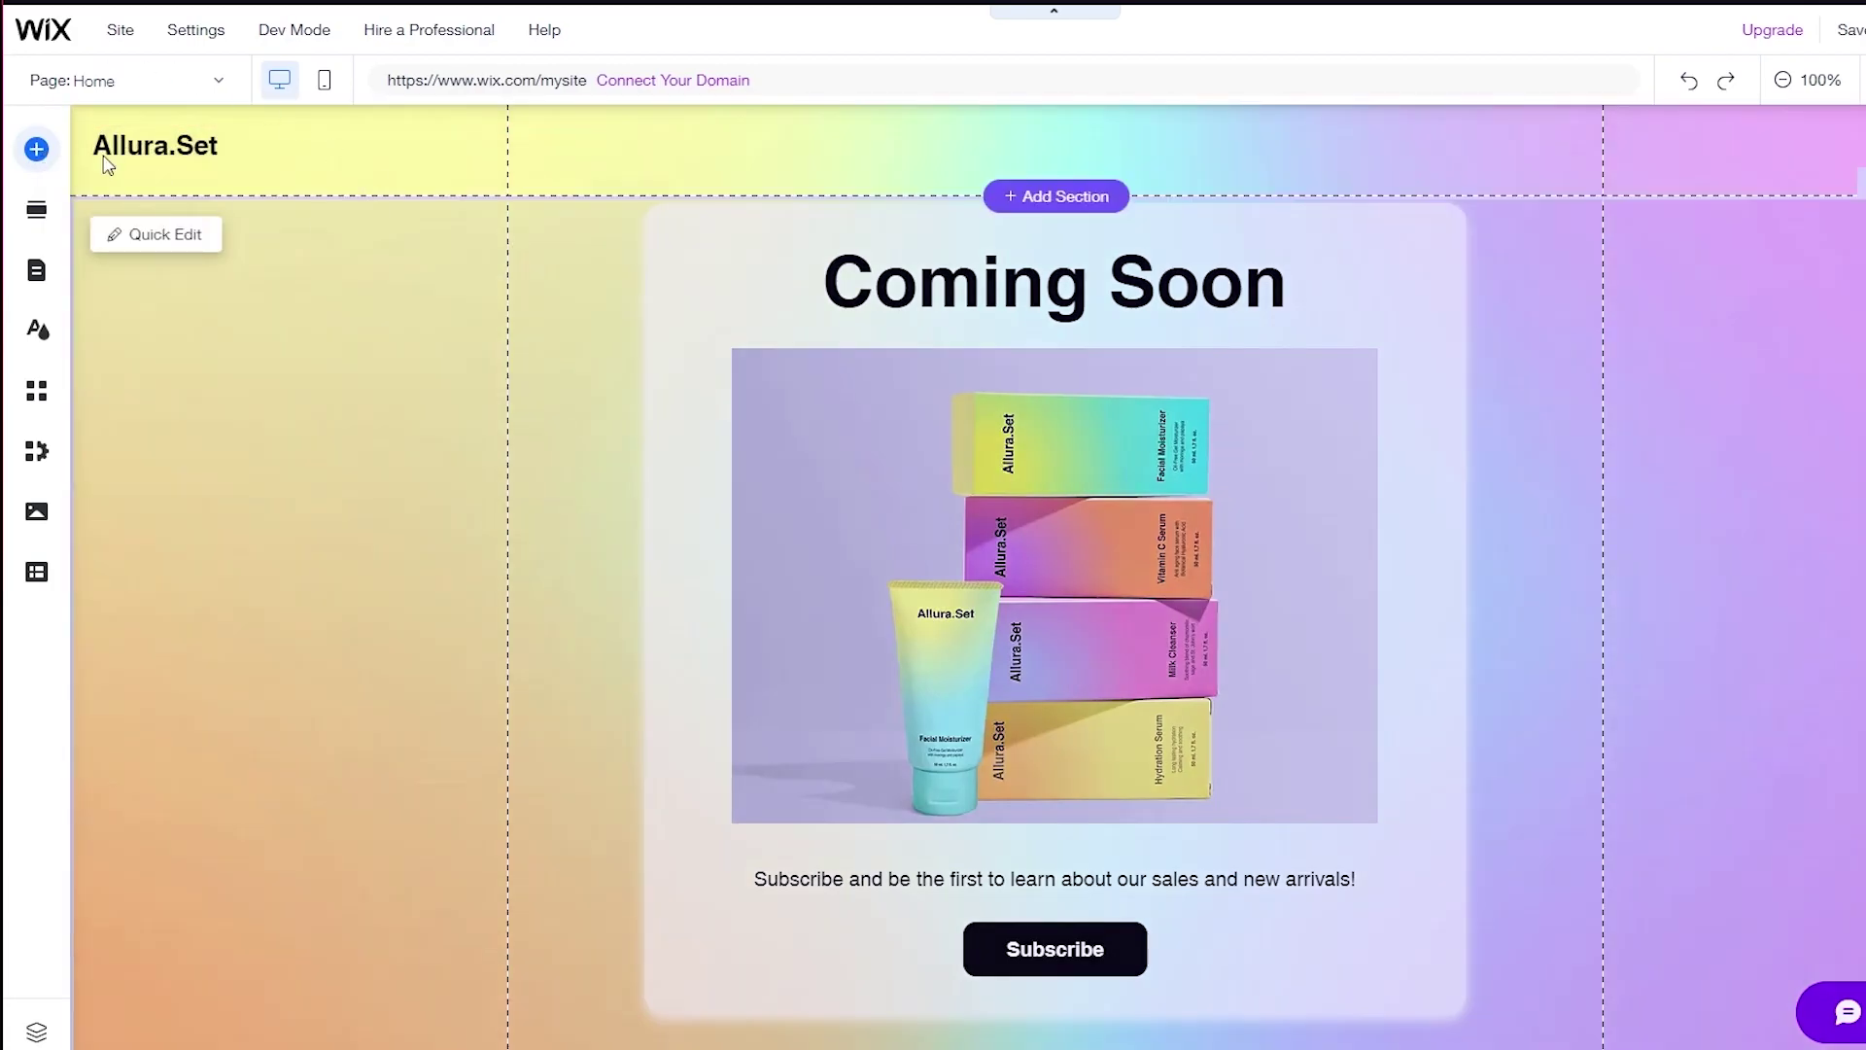
pyautogui.click(36, 149)
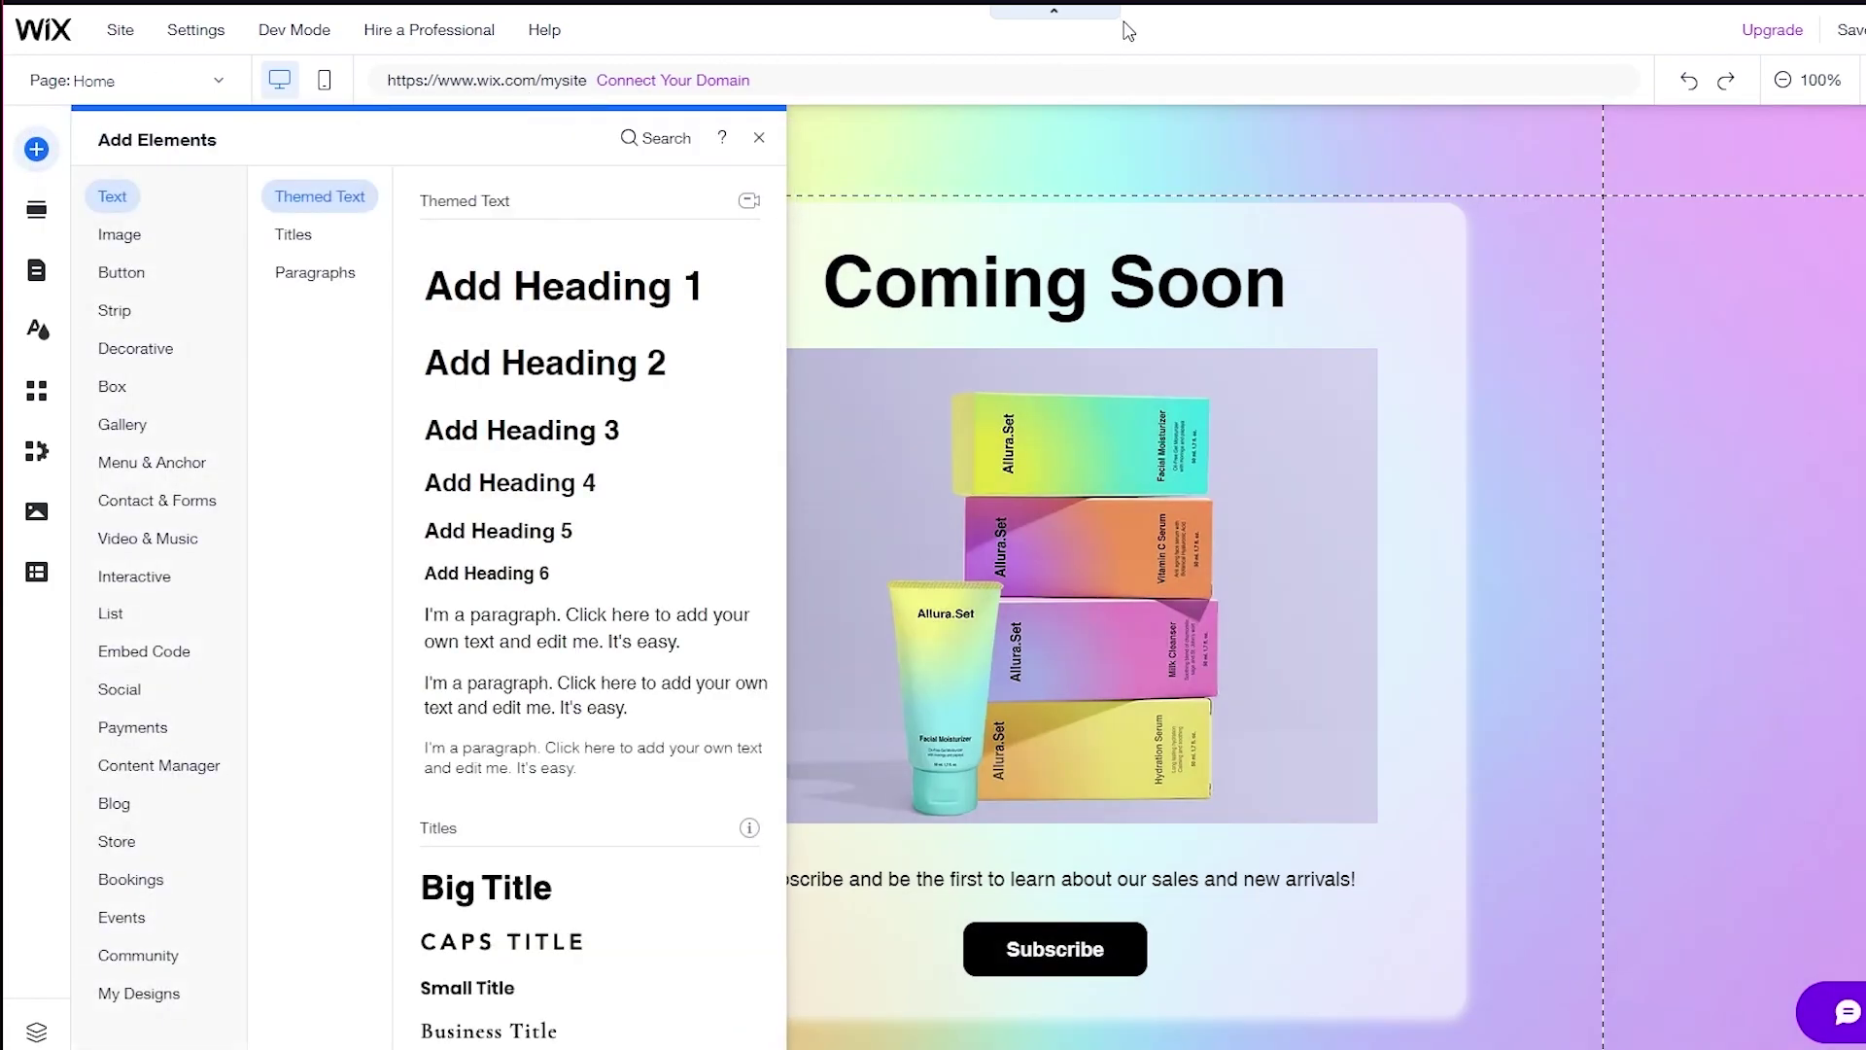
pyautogui.click(36, 149)
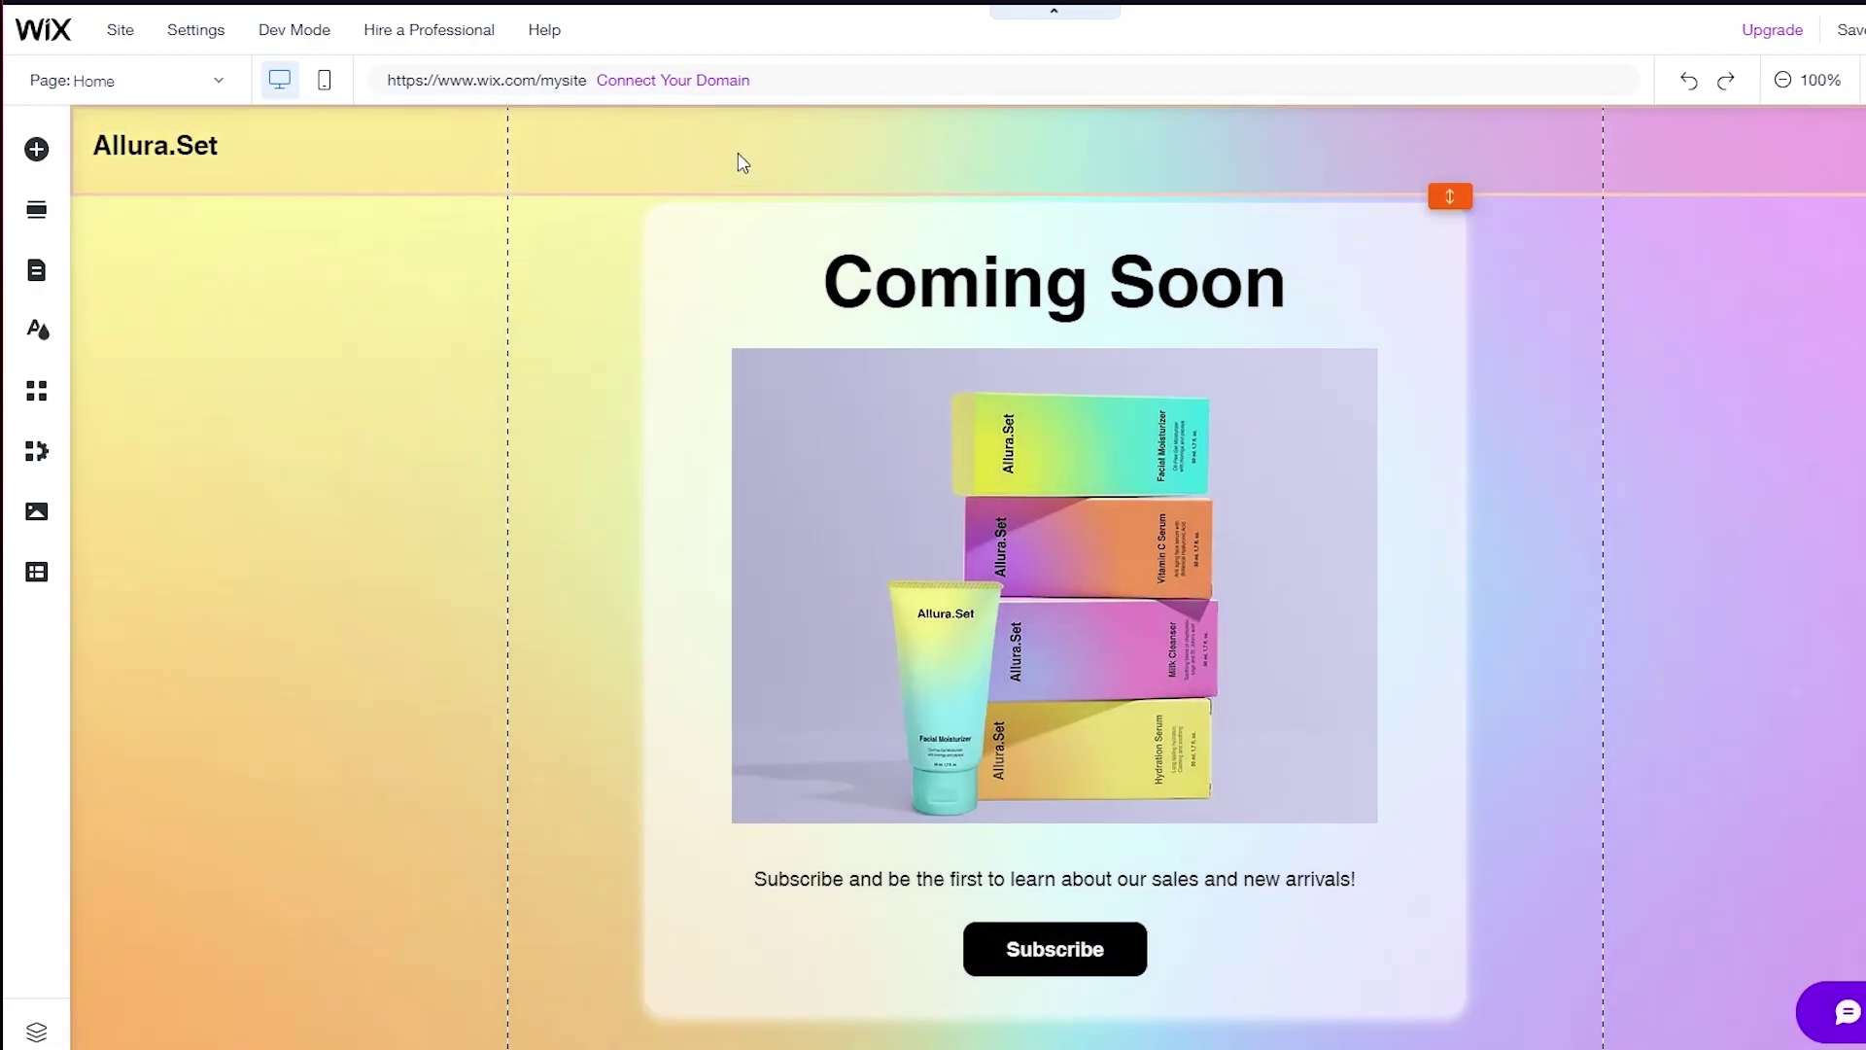
pyautogui.click(738, 155)
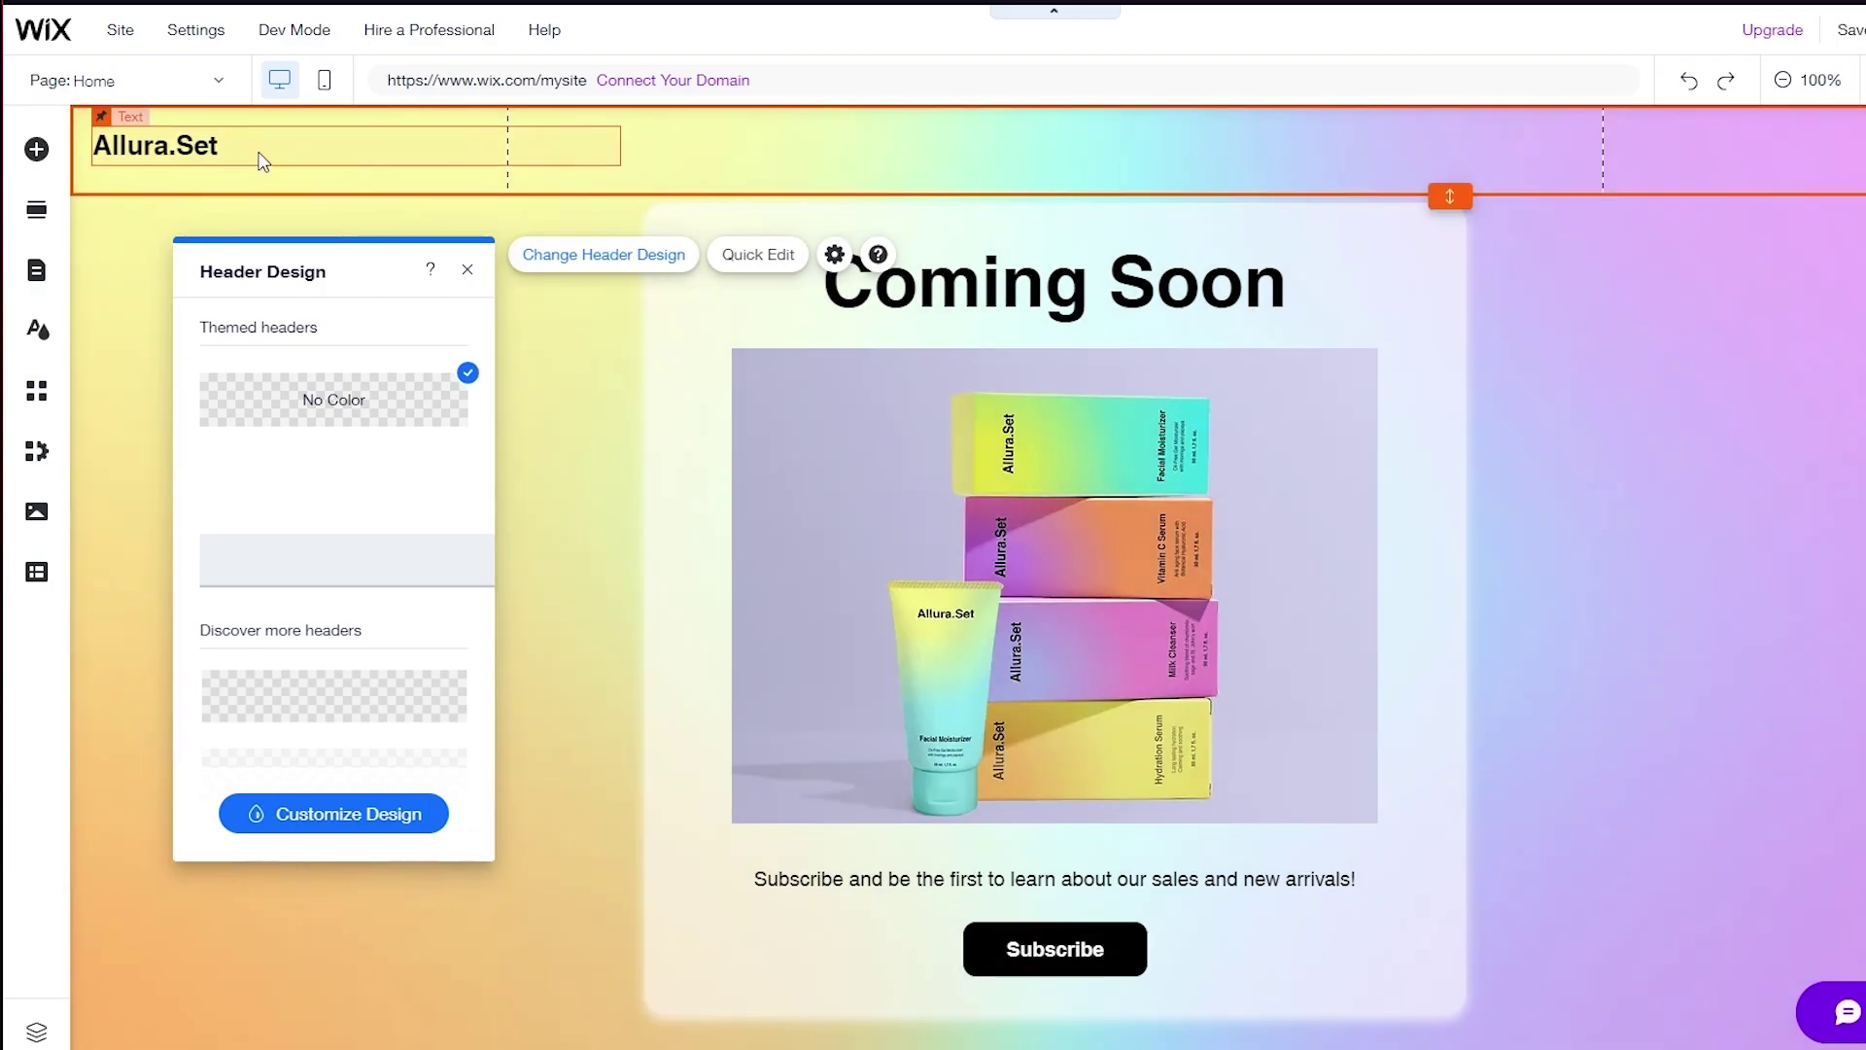
pyautogui.click(468, 269)
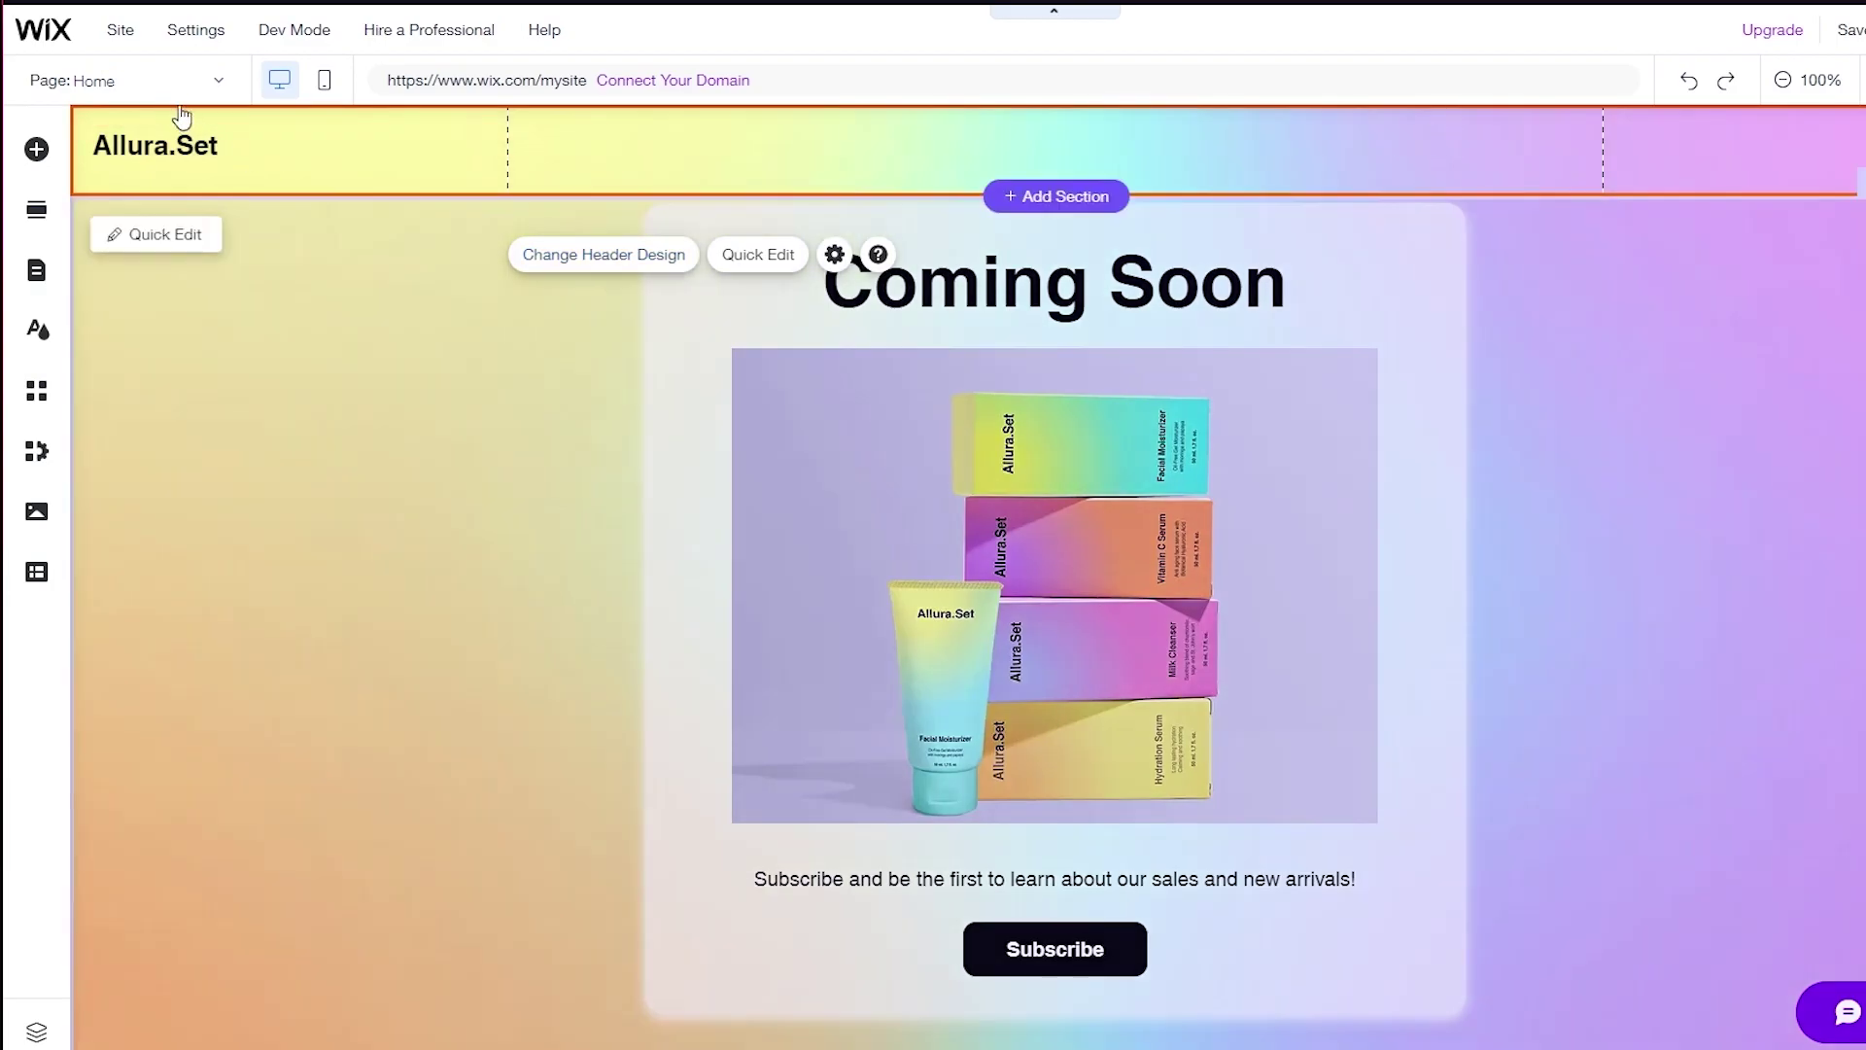
# Replace the Allura.Set site title in the header with "Electronics".
pyautogui.click(282, 146)
pyautogui.doubleClick(284, 146)
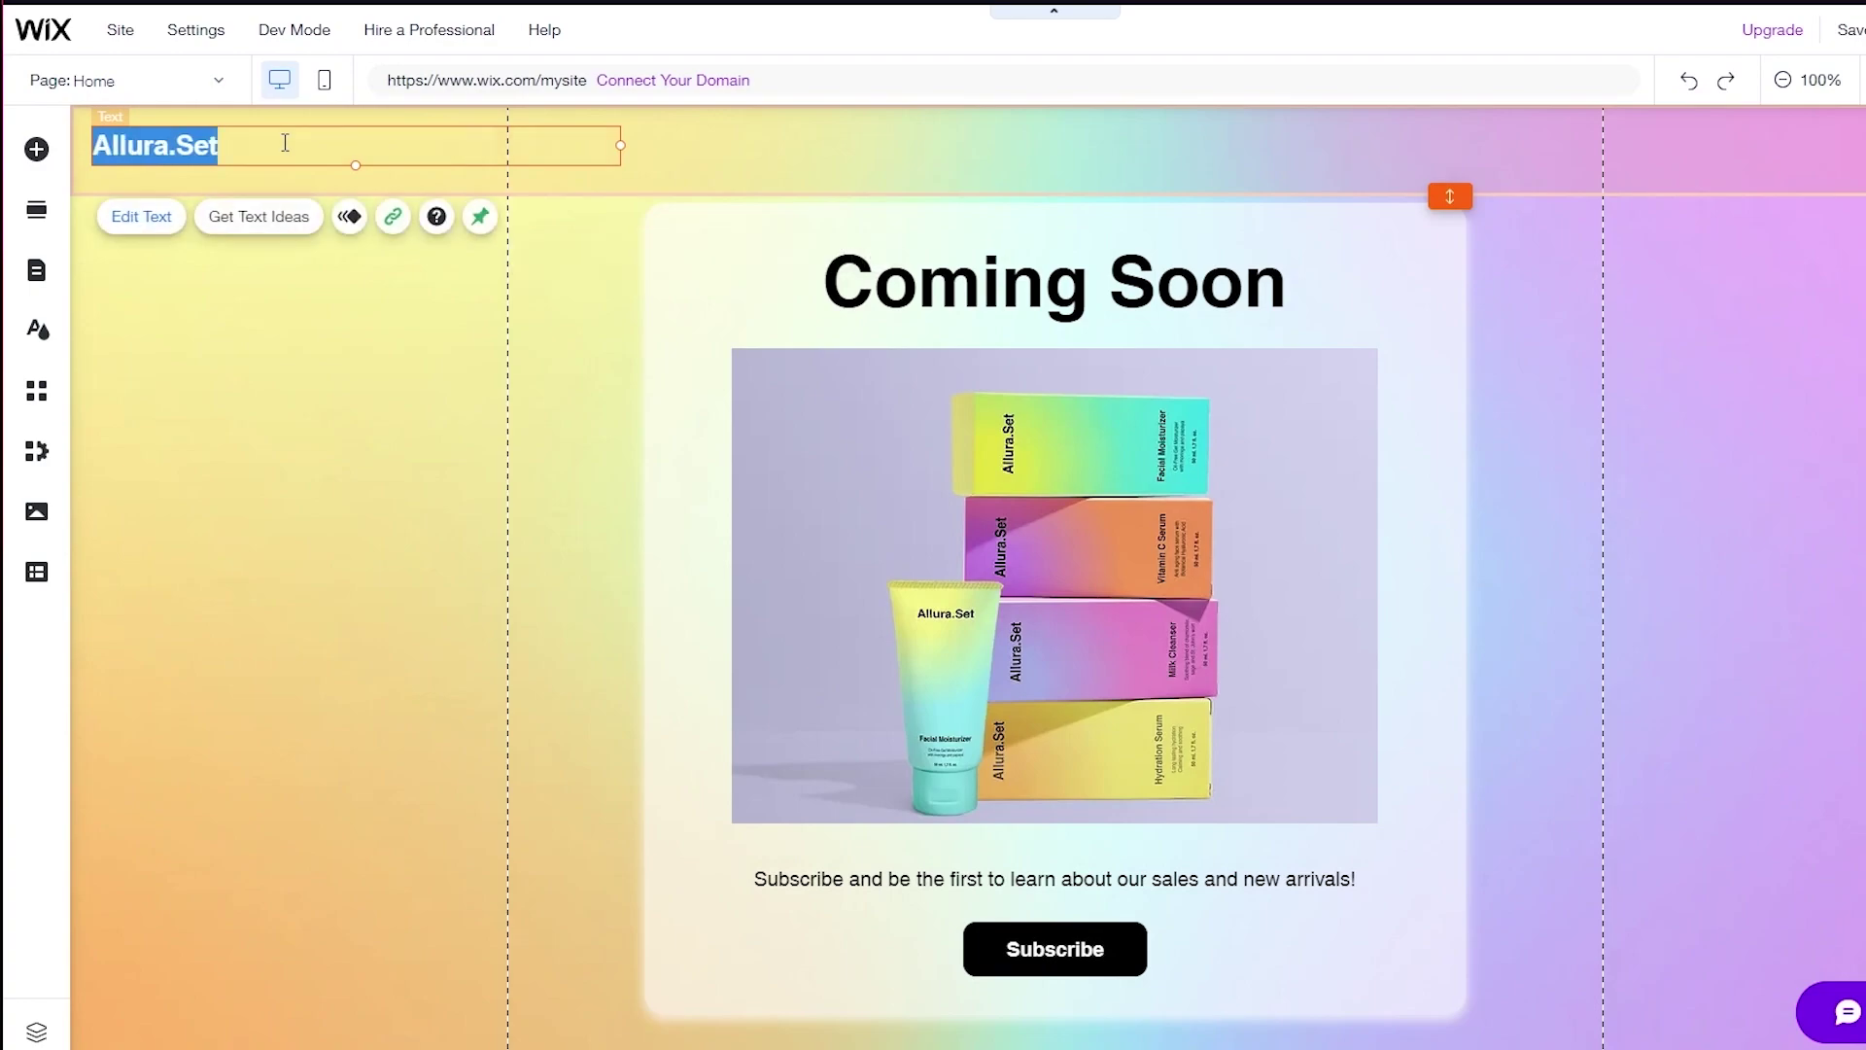
pyautogui.press('BackSpace')
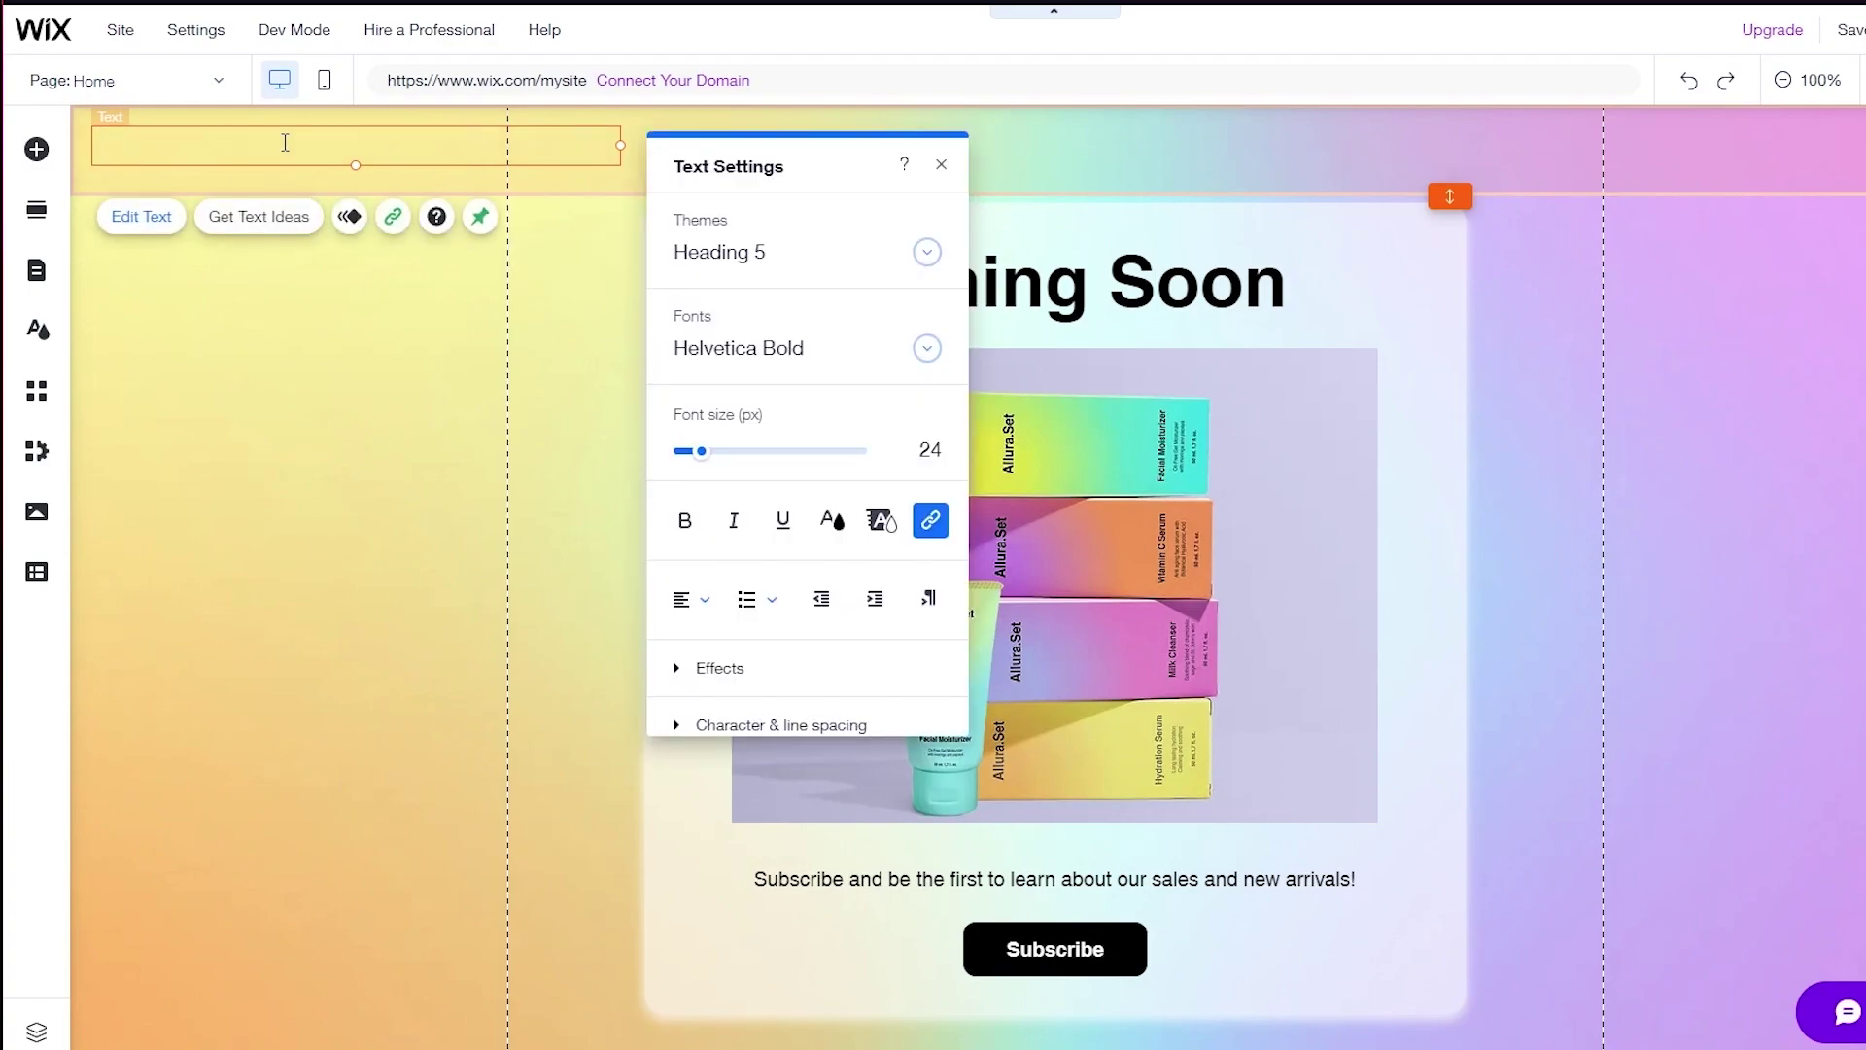
pyautogui.write('Electronics')
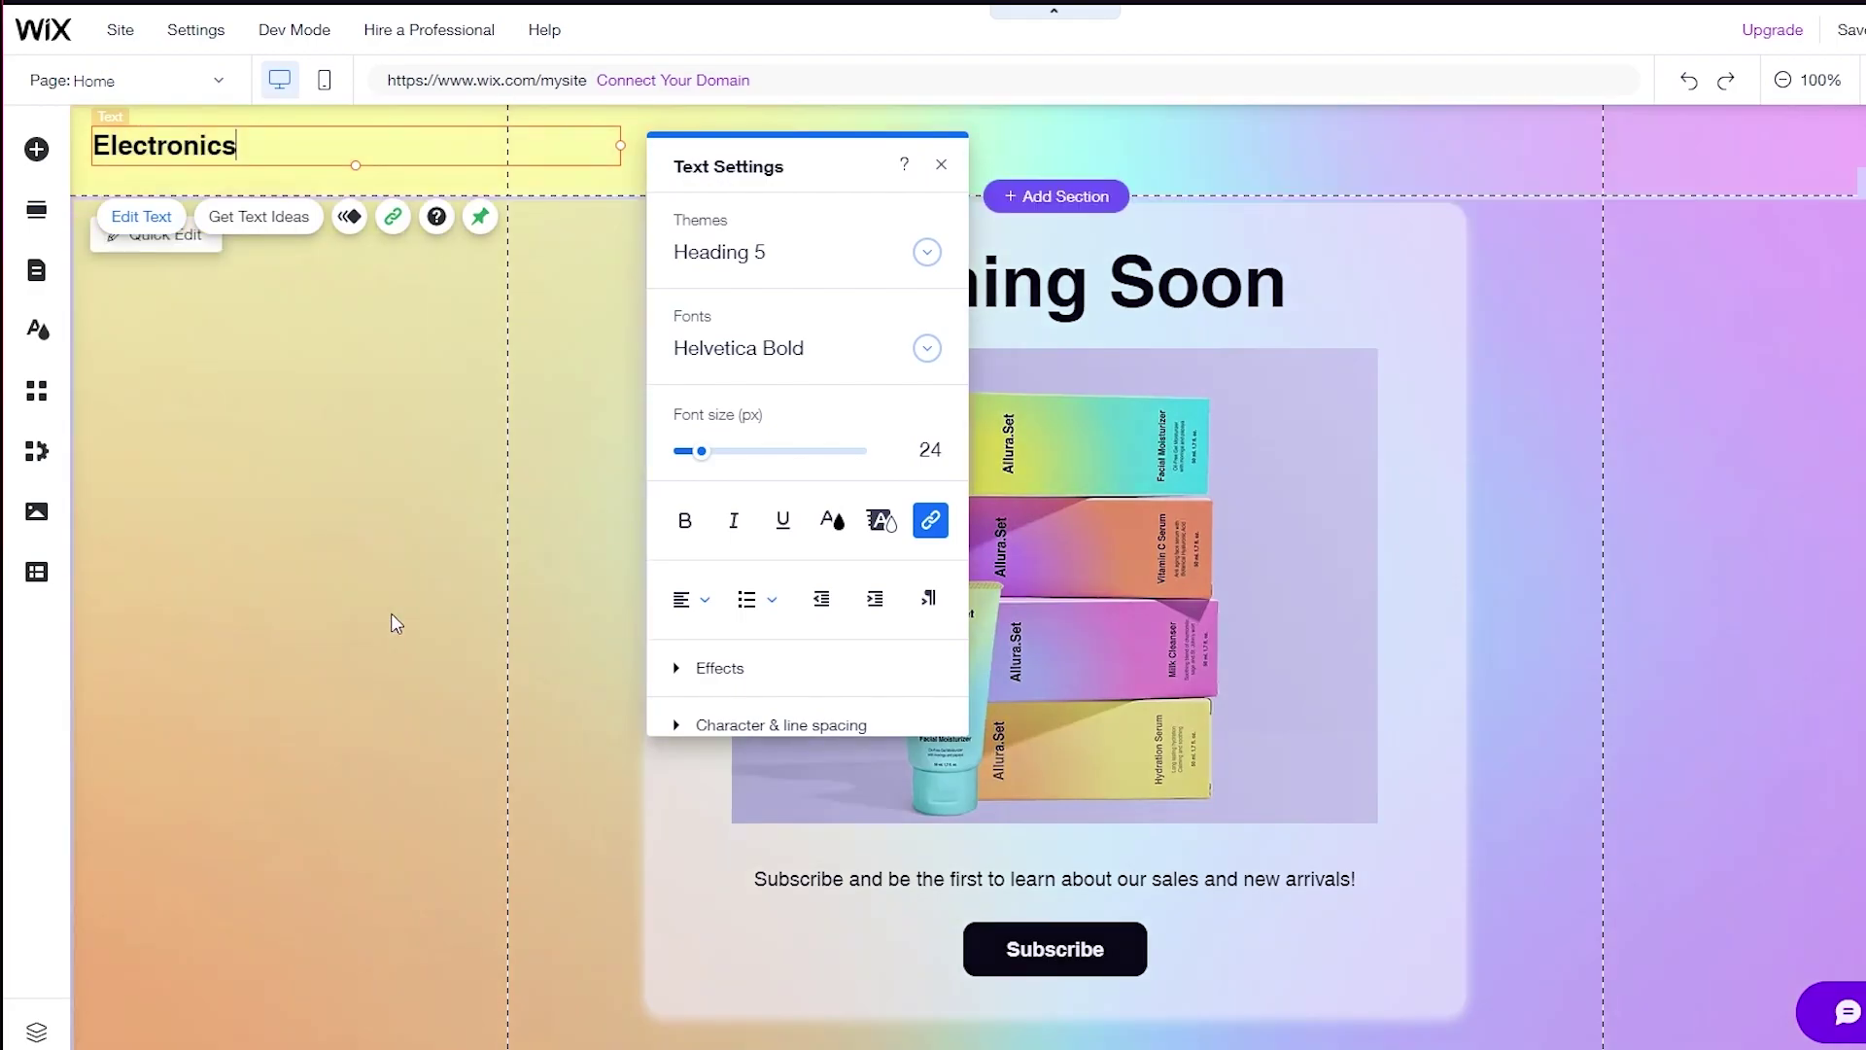
pyautogui.click(391, 614)
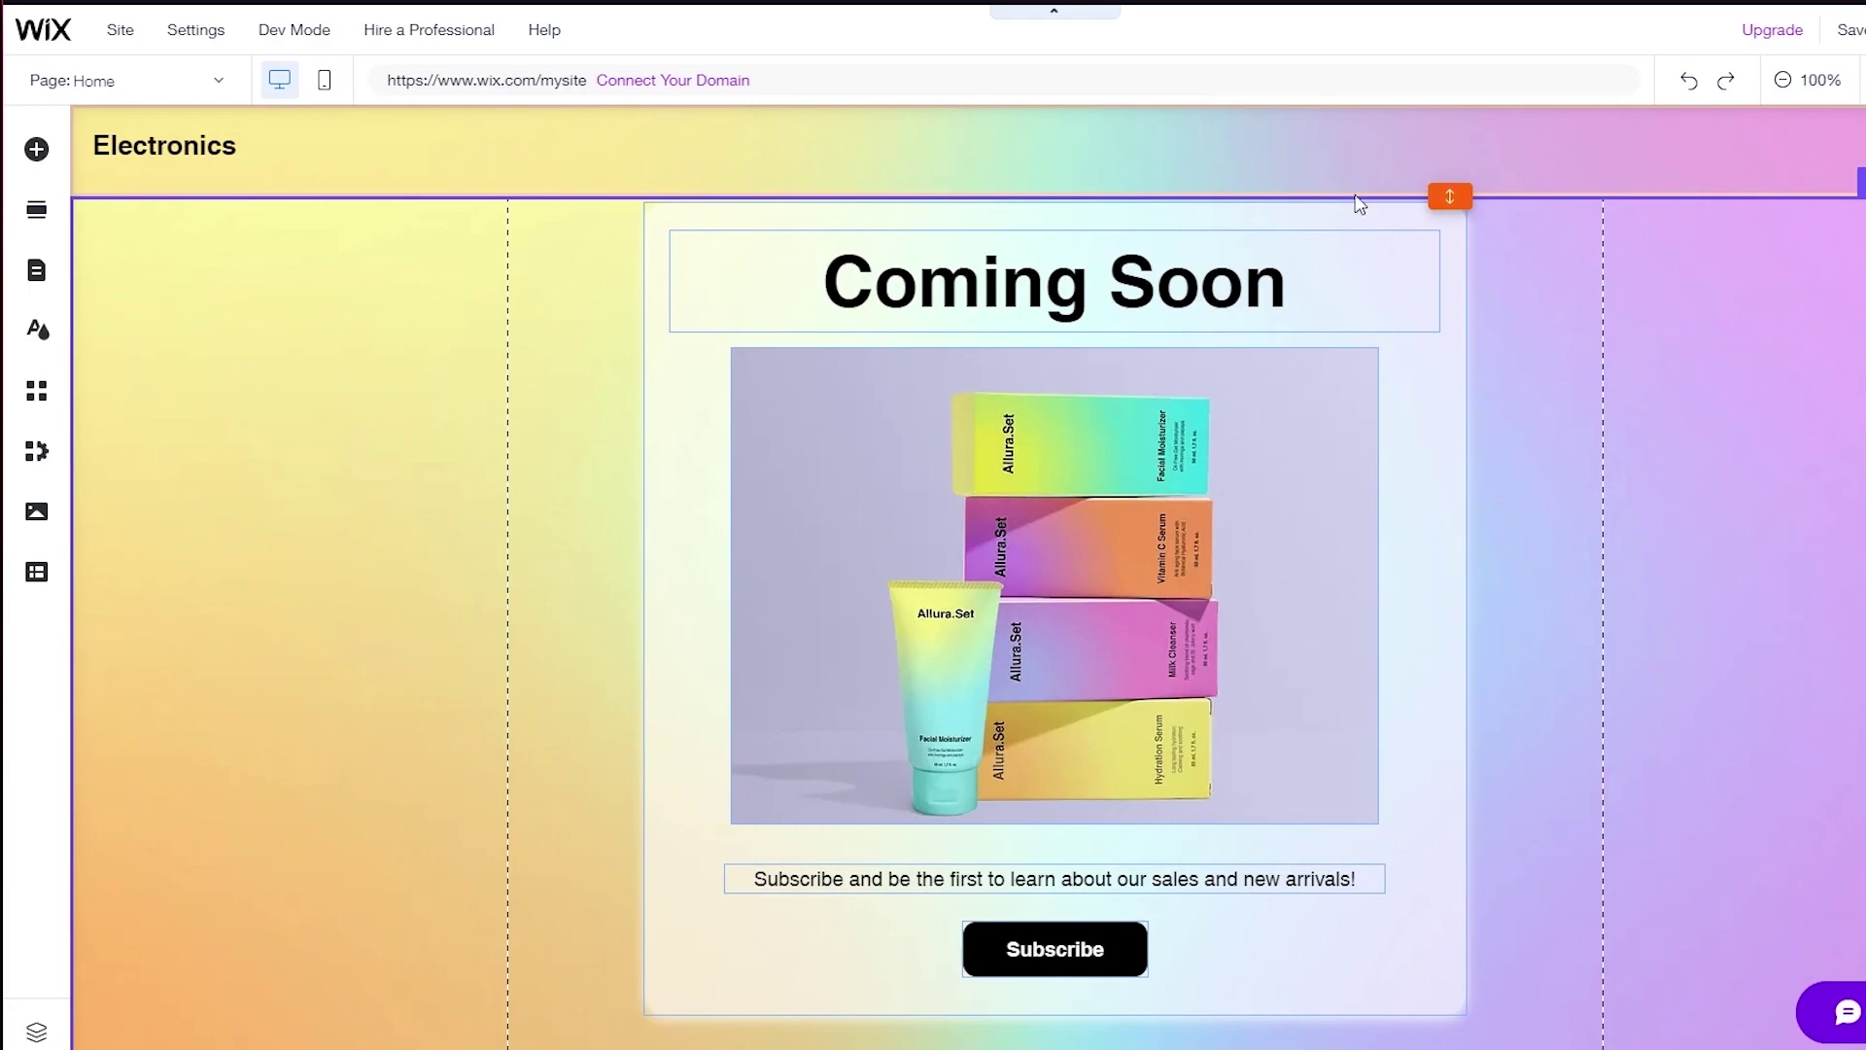
# Change the main Coming Soon heading to read "Coming To The Stores".
pyautogui.click(1343, 295)
pyautogui.doubleClick(1285, 286)
pyautogui.doubleClick(1285, 287)
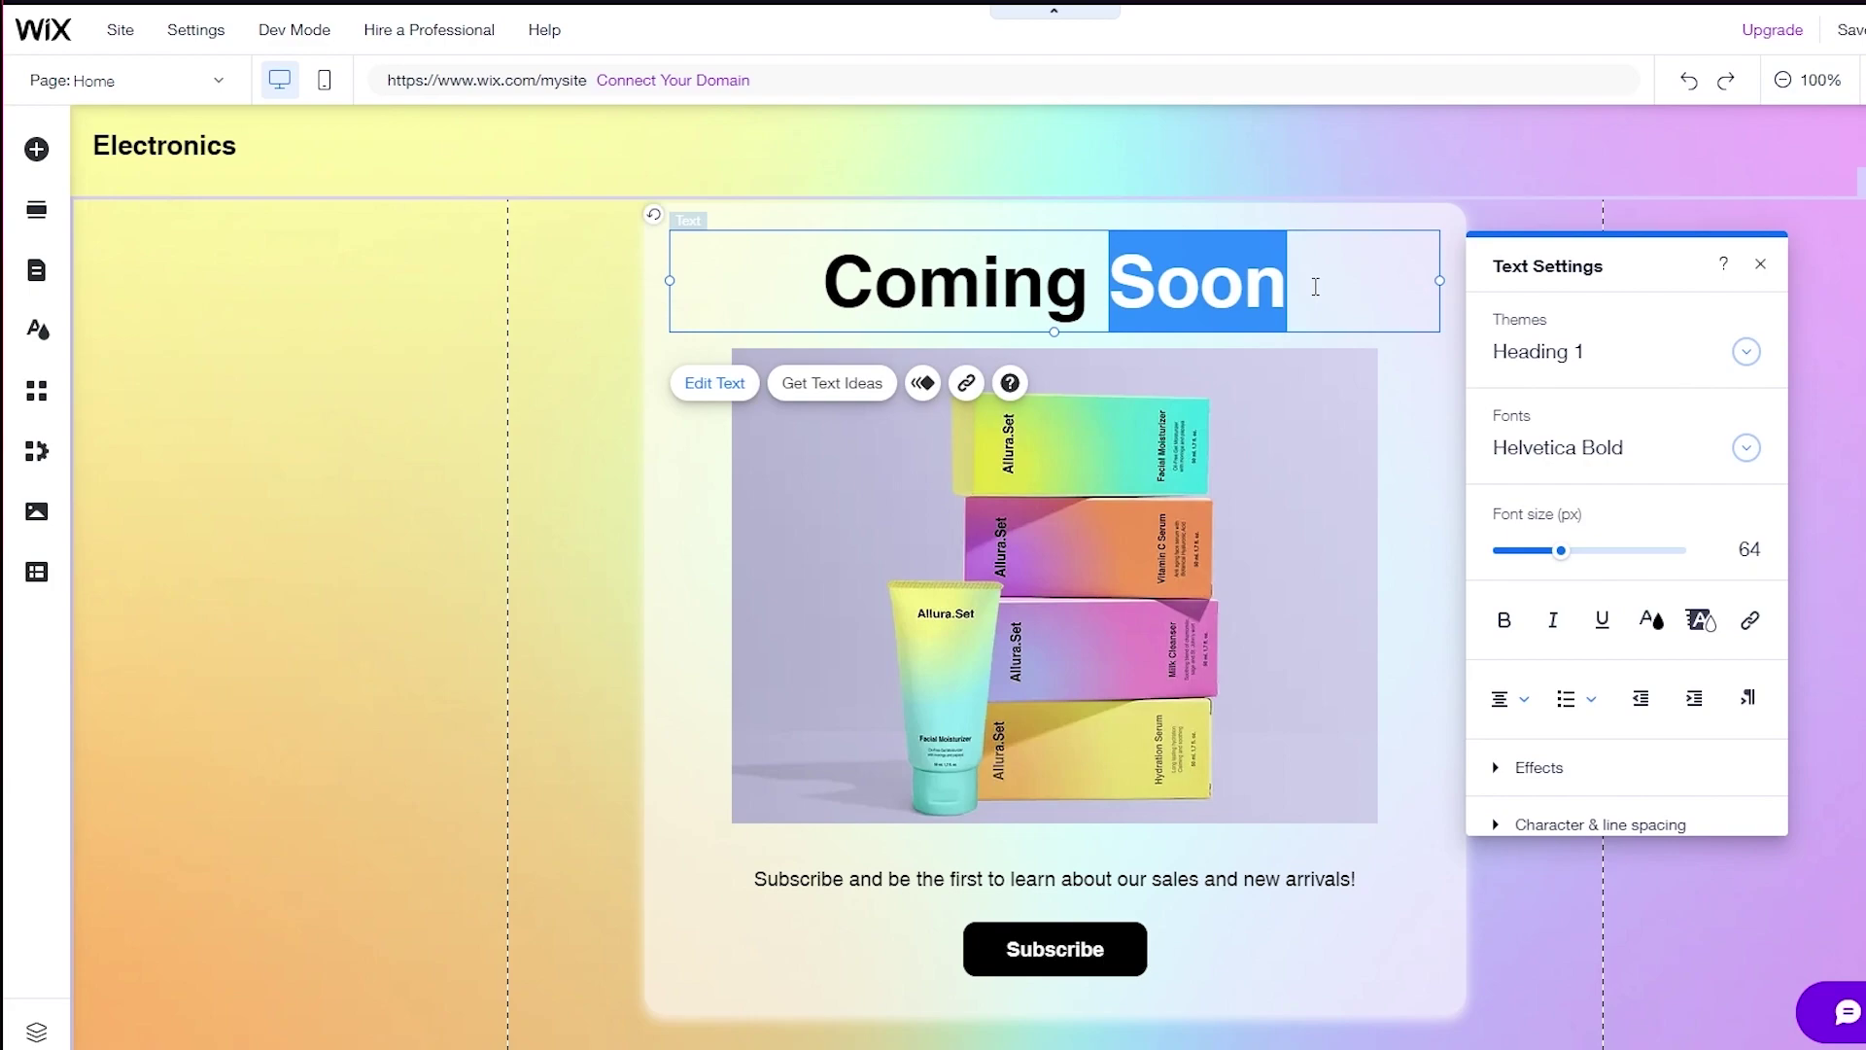
pyautogui.write('TO')
pyautogui.press('BackSpace')
pyautogui.write('o The Stores')
pyautogui.click(1324, 500)
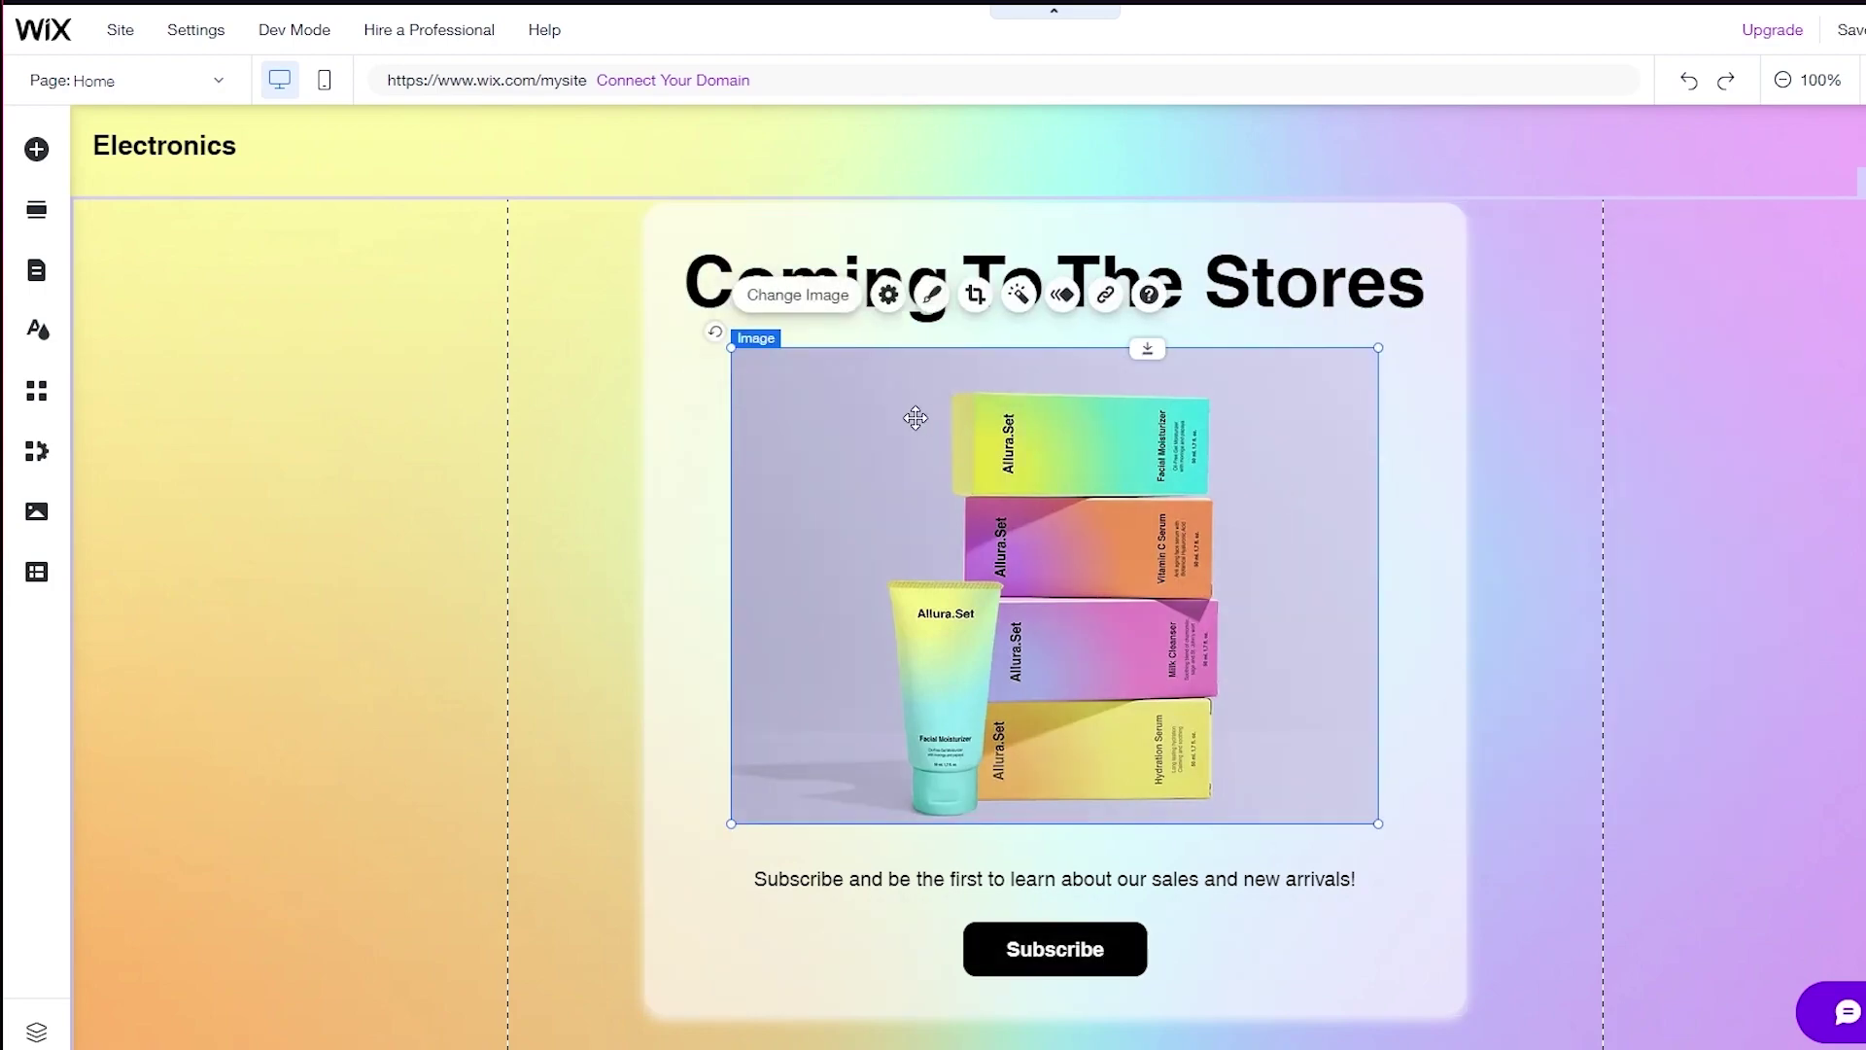
# Add a second line reading "In A Few Weeks" to the main heading.
pyautogui.click(1327, 318)
pyautogui.doubleClick(1417, 294)
pyautogui.click(1422, 304)
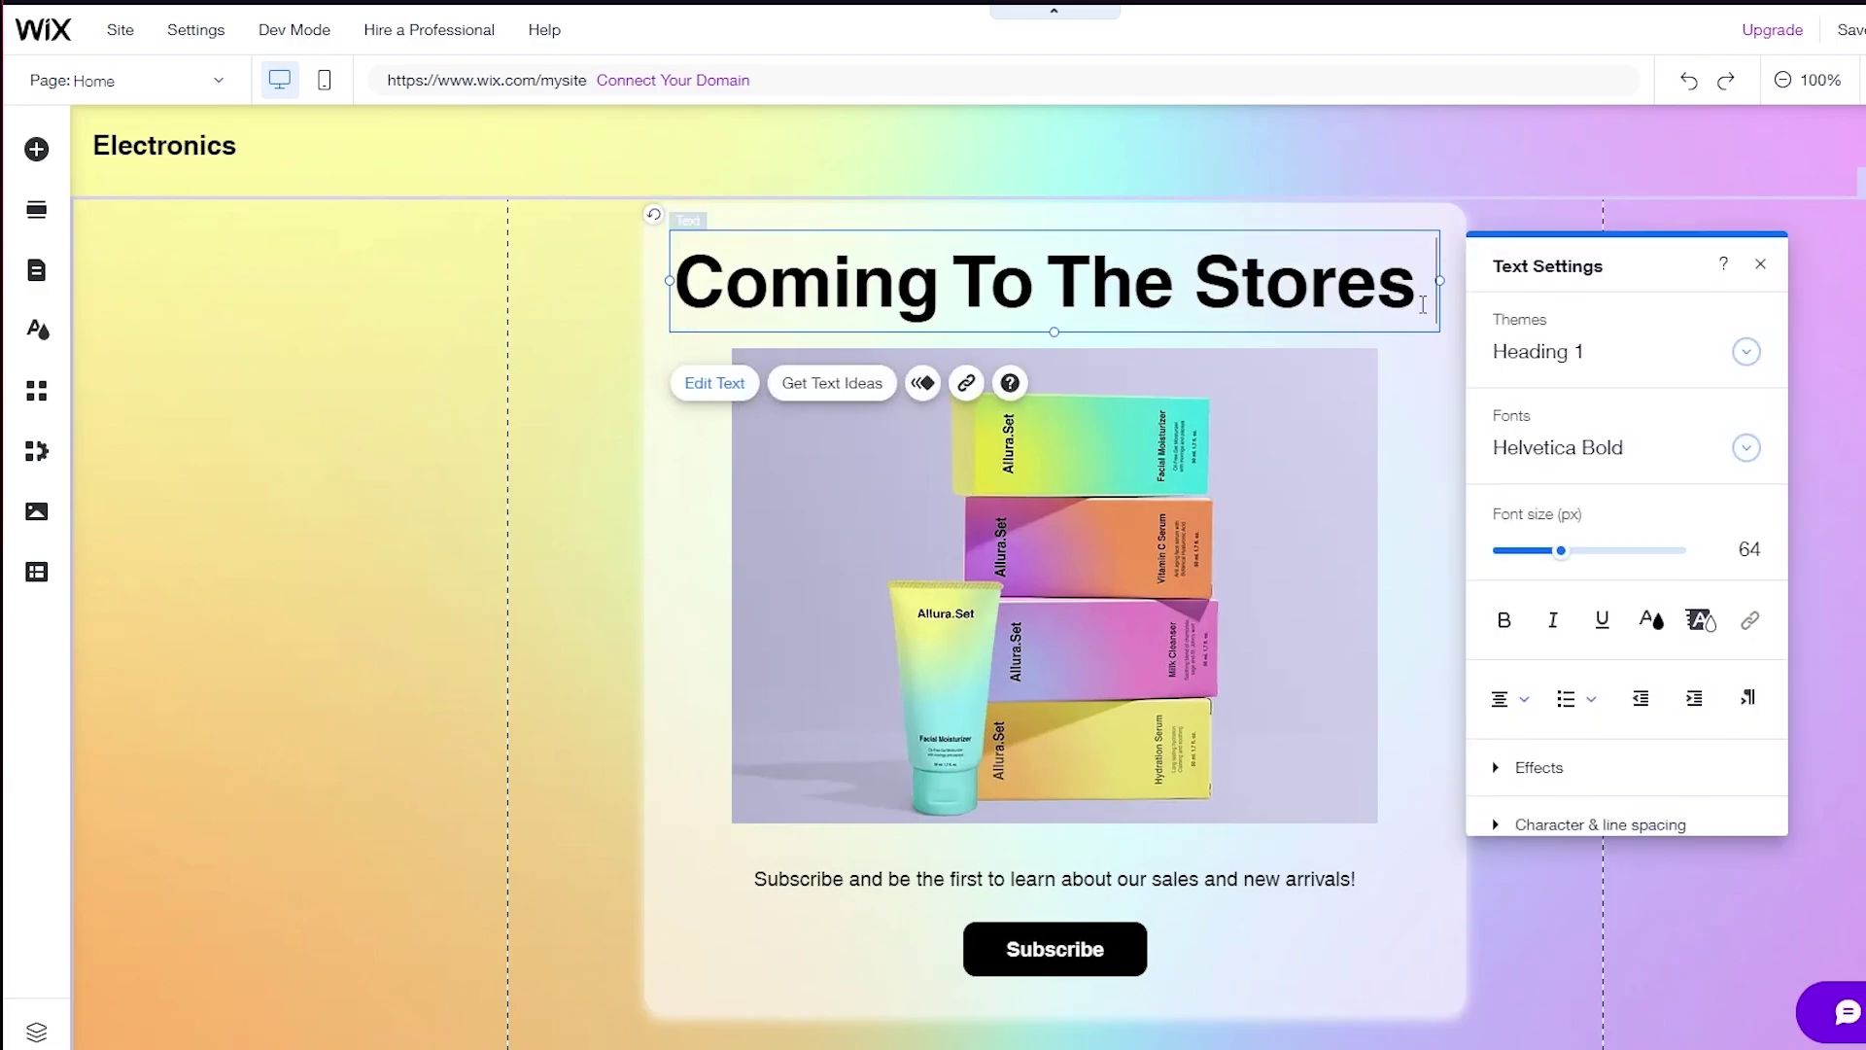
pyautogui.press('Return')
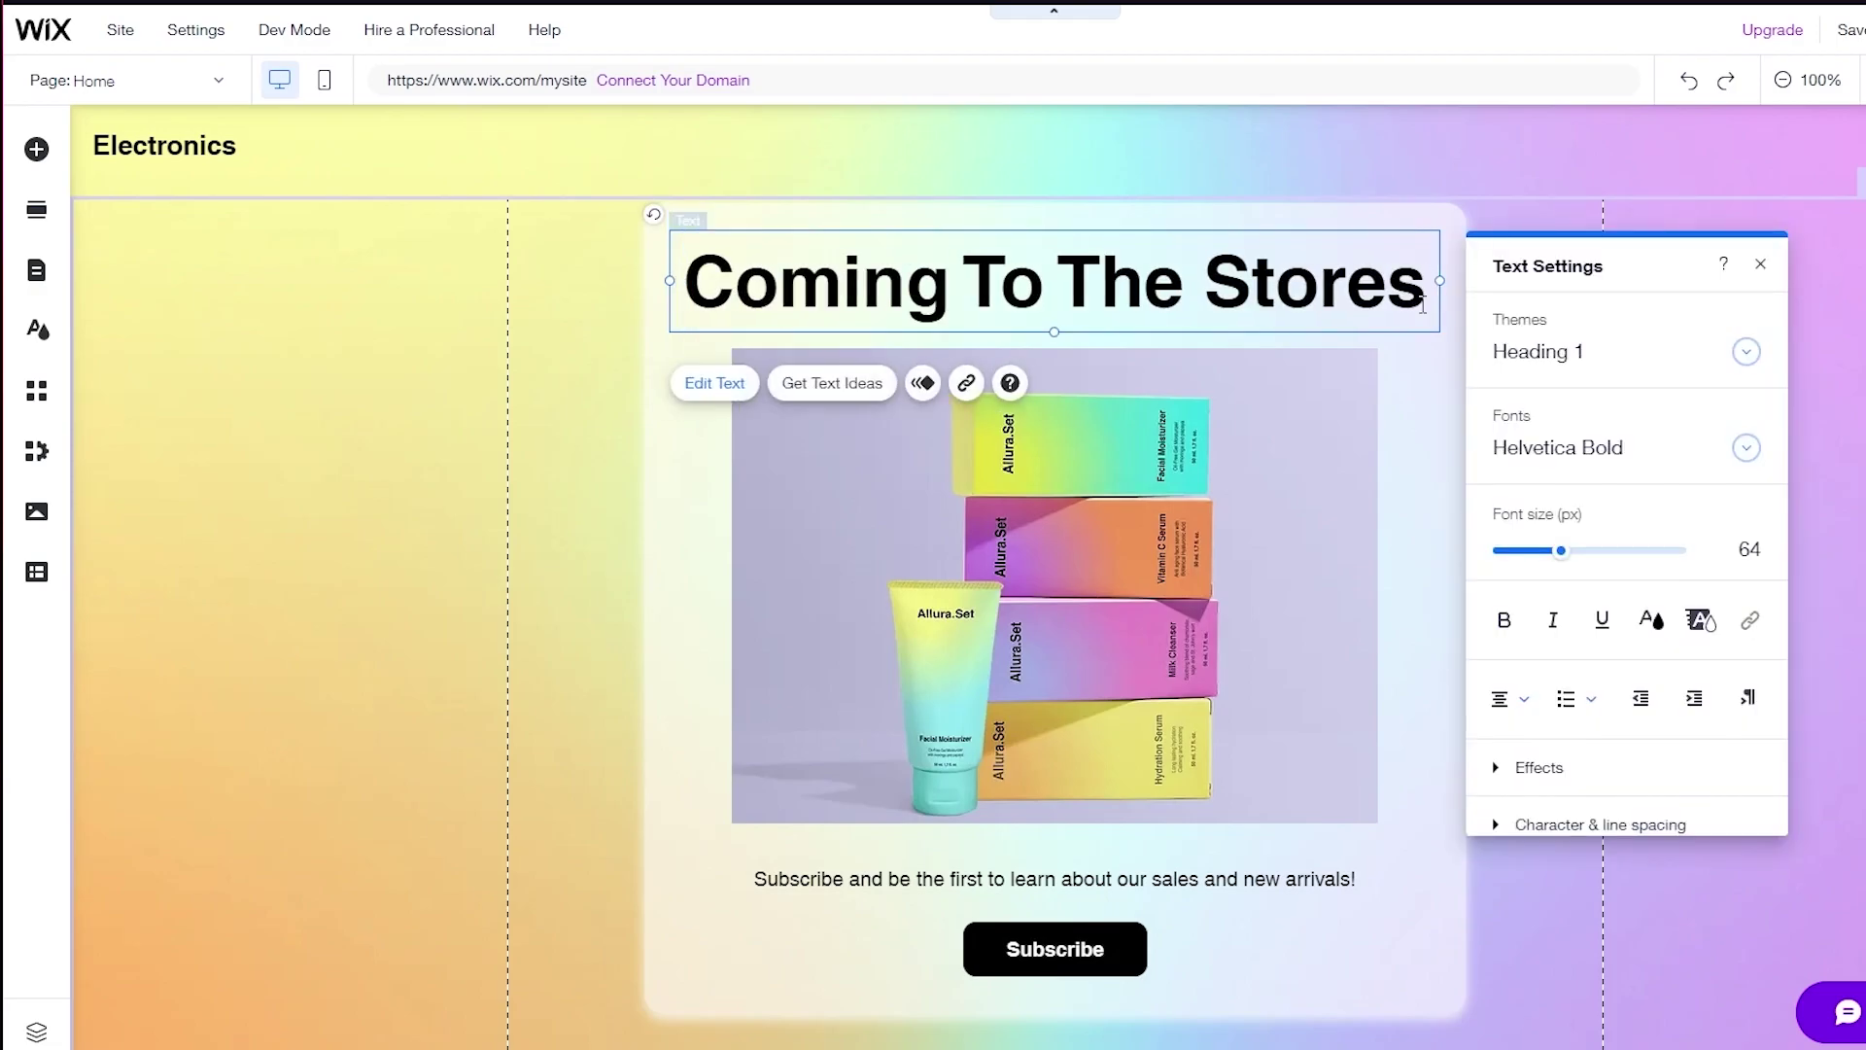
pyautogui.write('IN')
pyautogui.press('BackSpace')
pyautogui.write('n ')
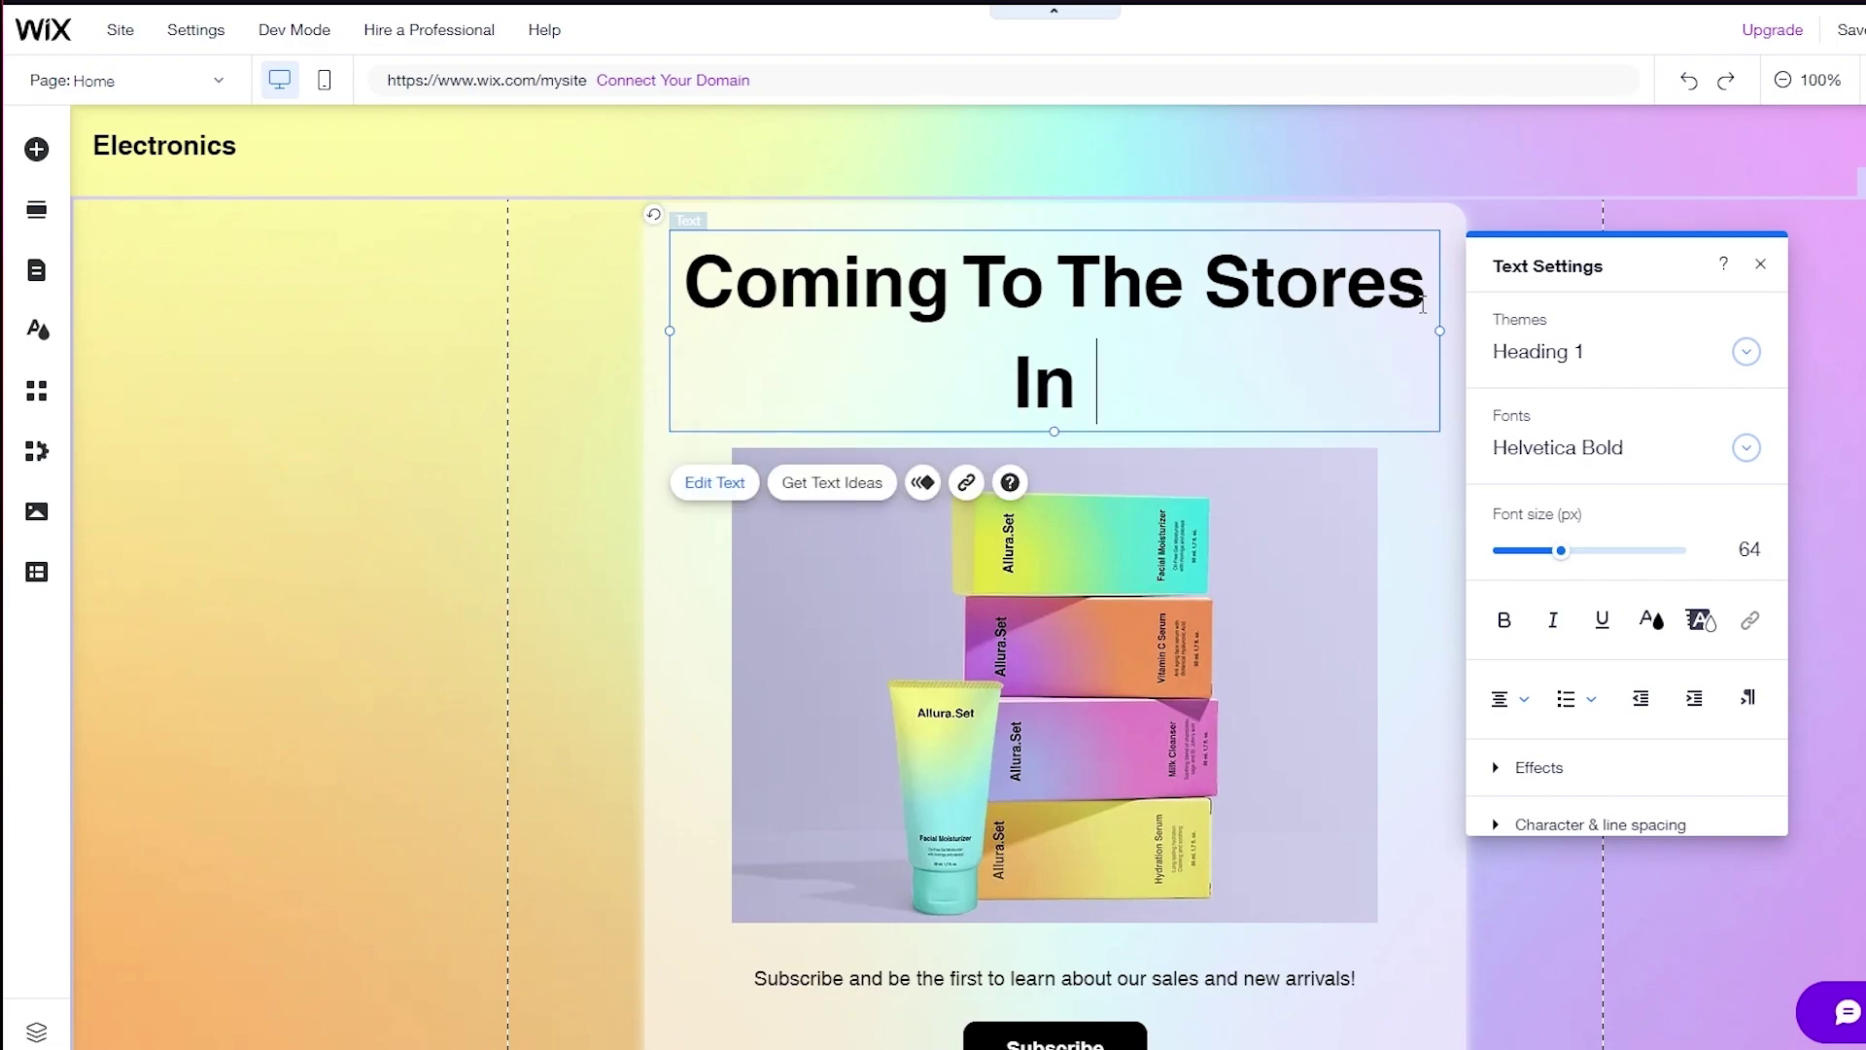
pyautogui.write('A F')
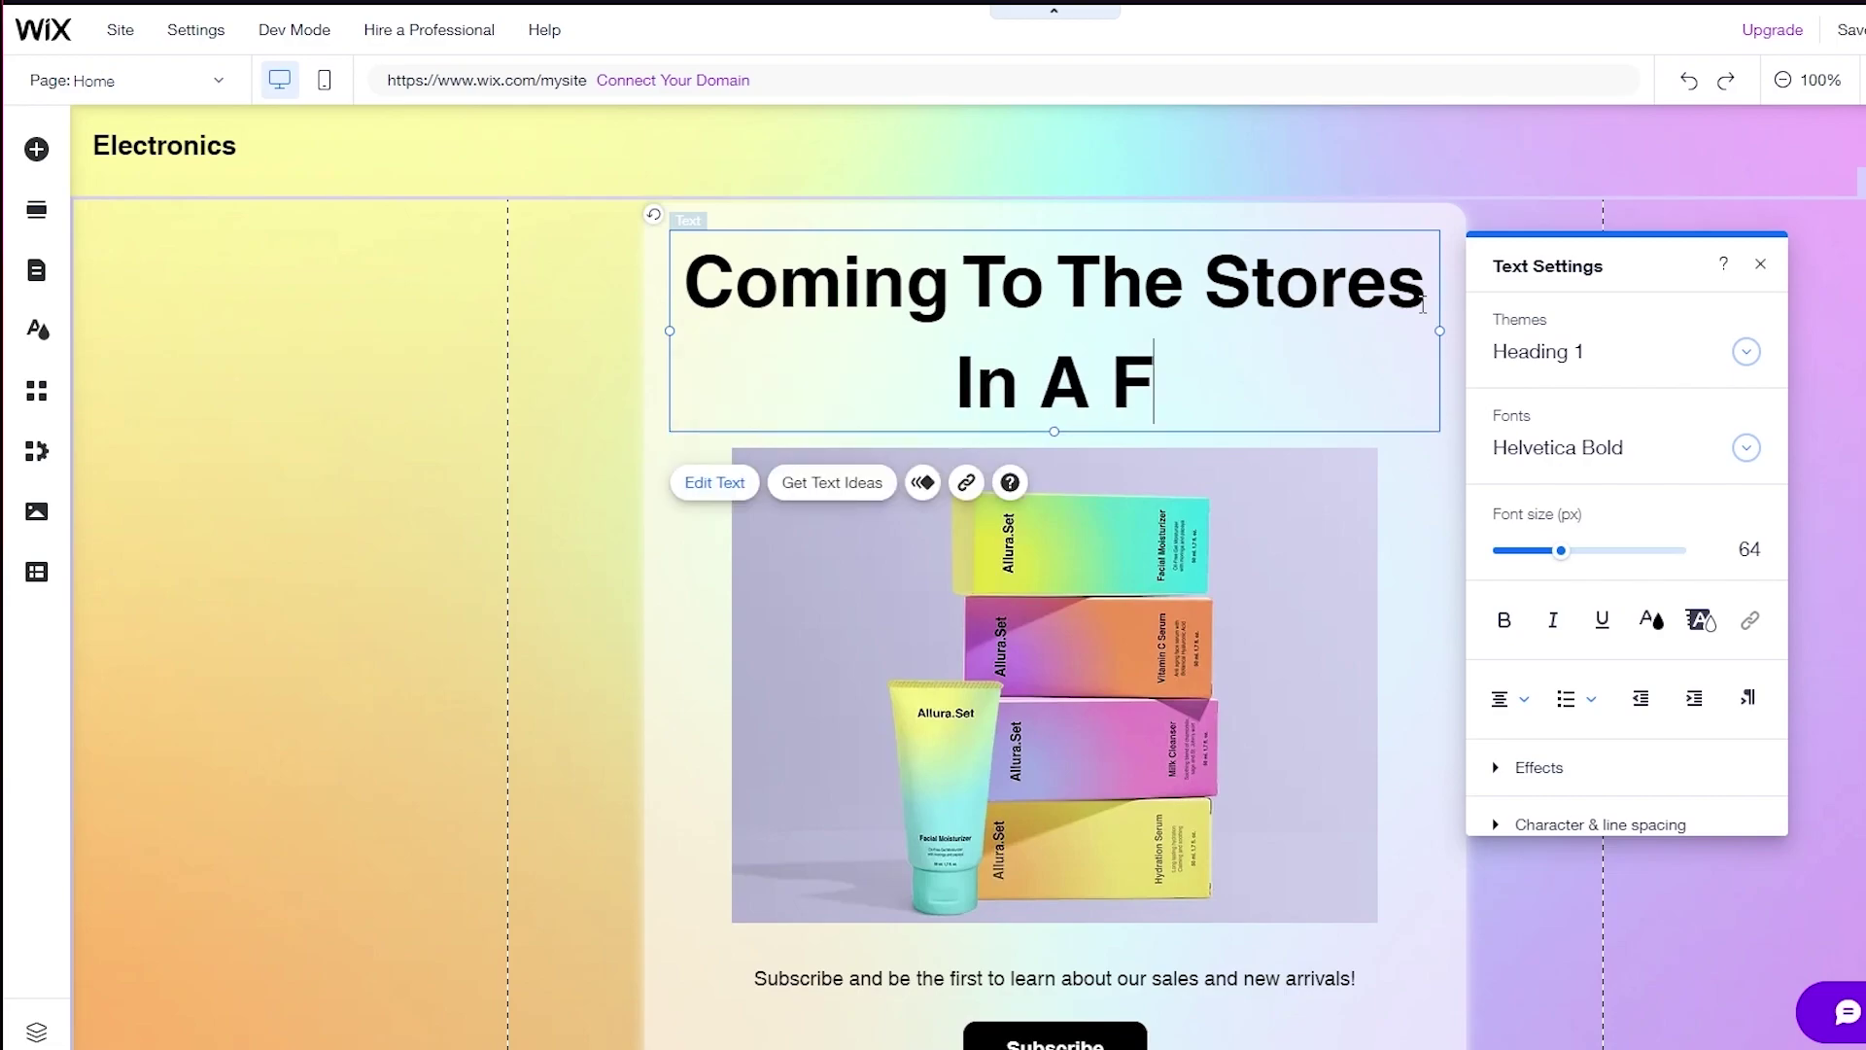
pyautogui.write('ew Weeks')
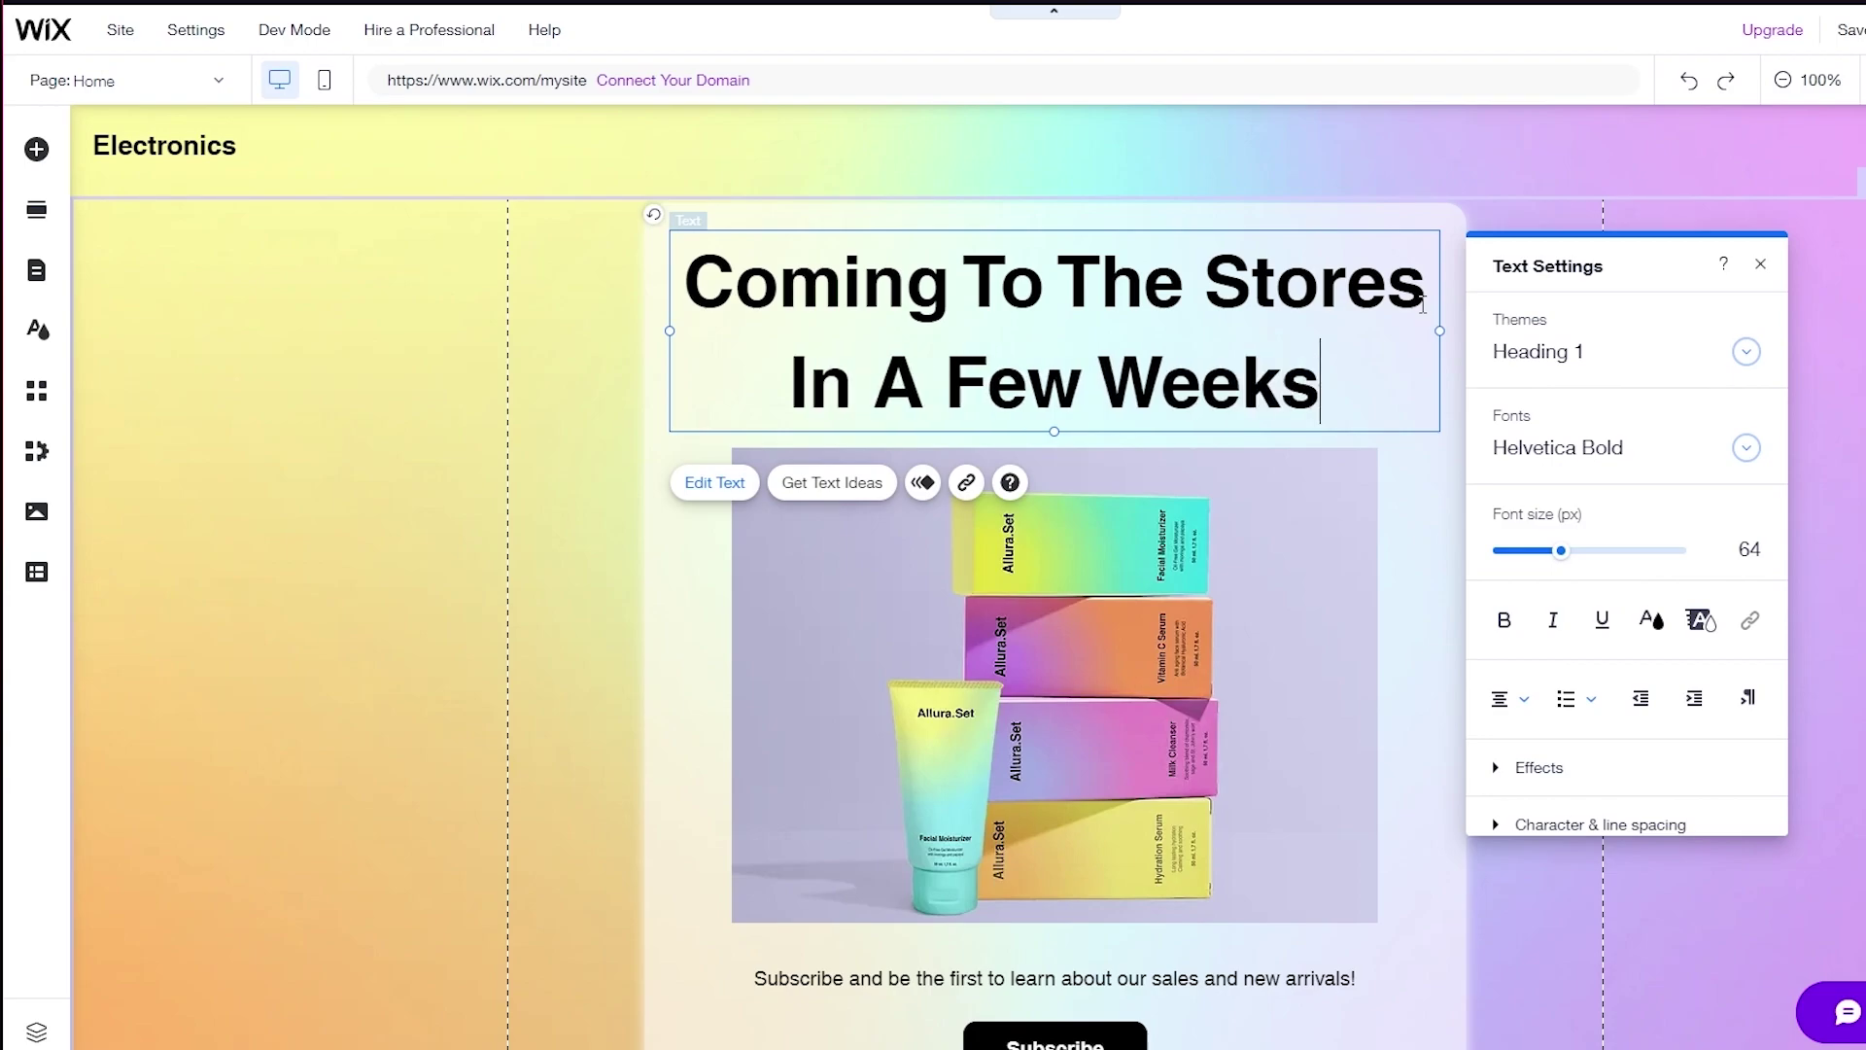
# Look at the text ideas offered for the heading and close them without creating any text.
pyautogui.click(841, 490)
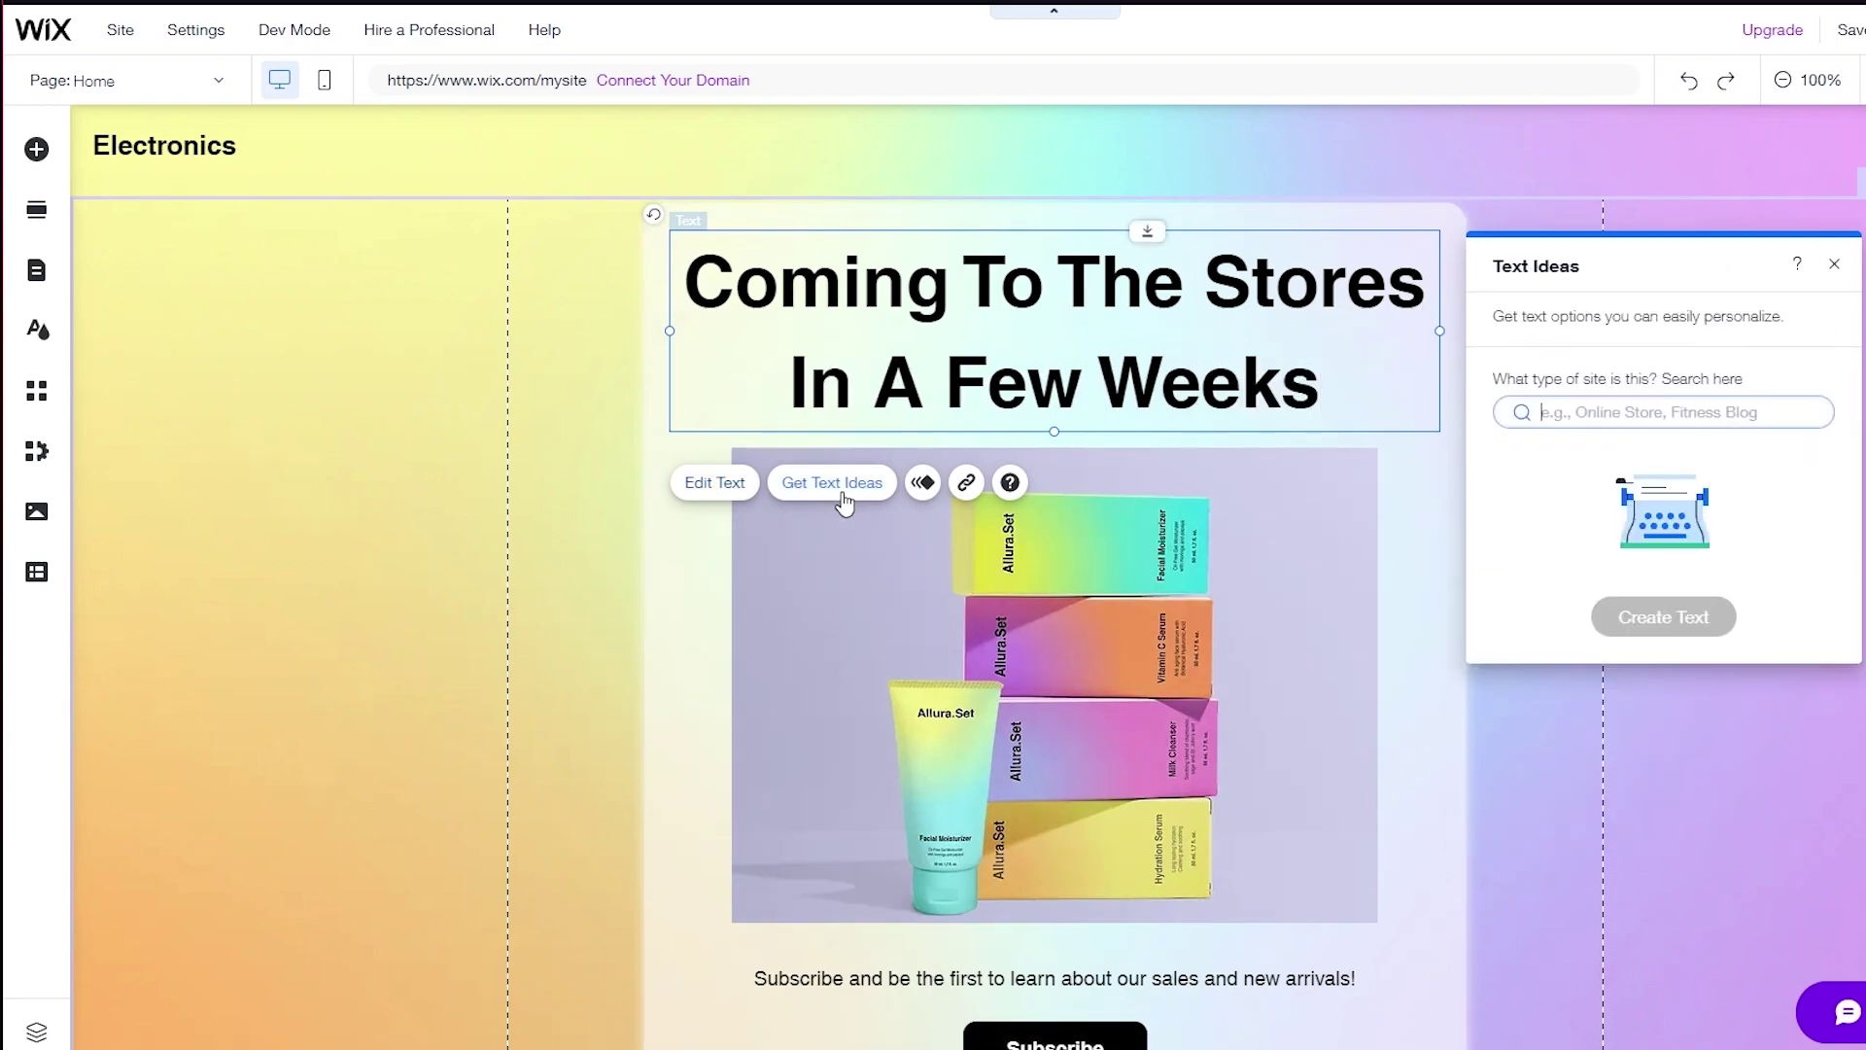
pyautogui.click(1223, 307)
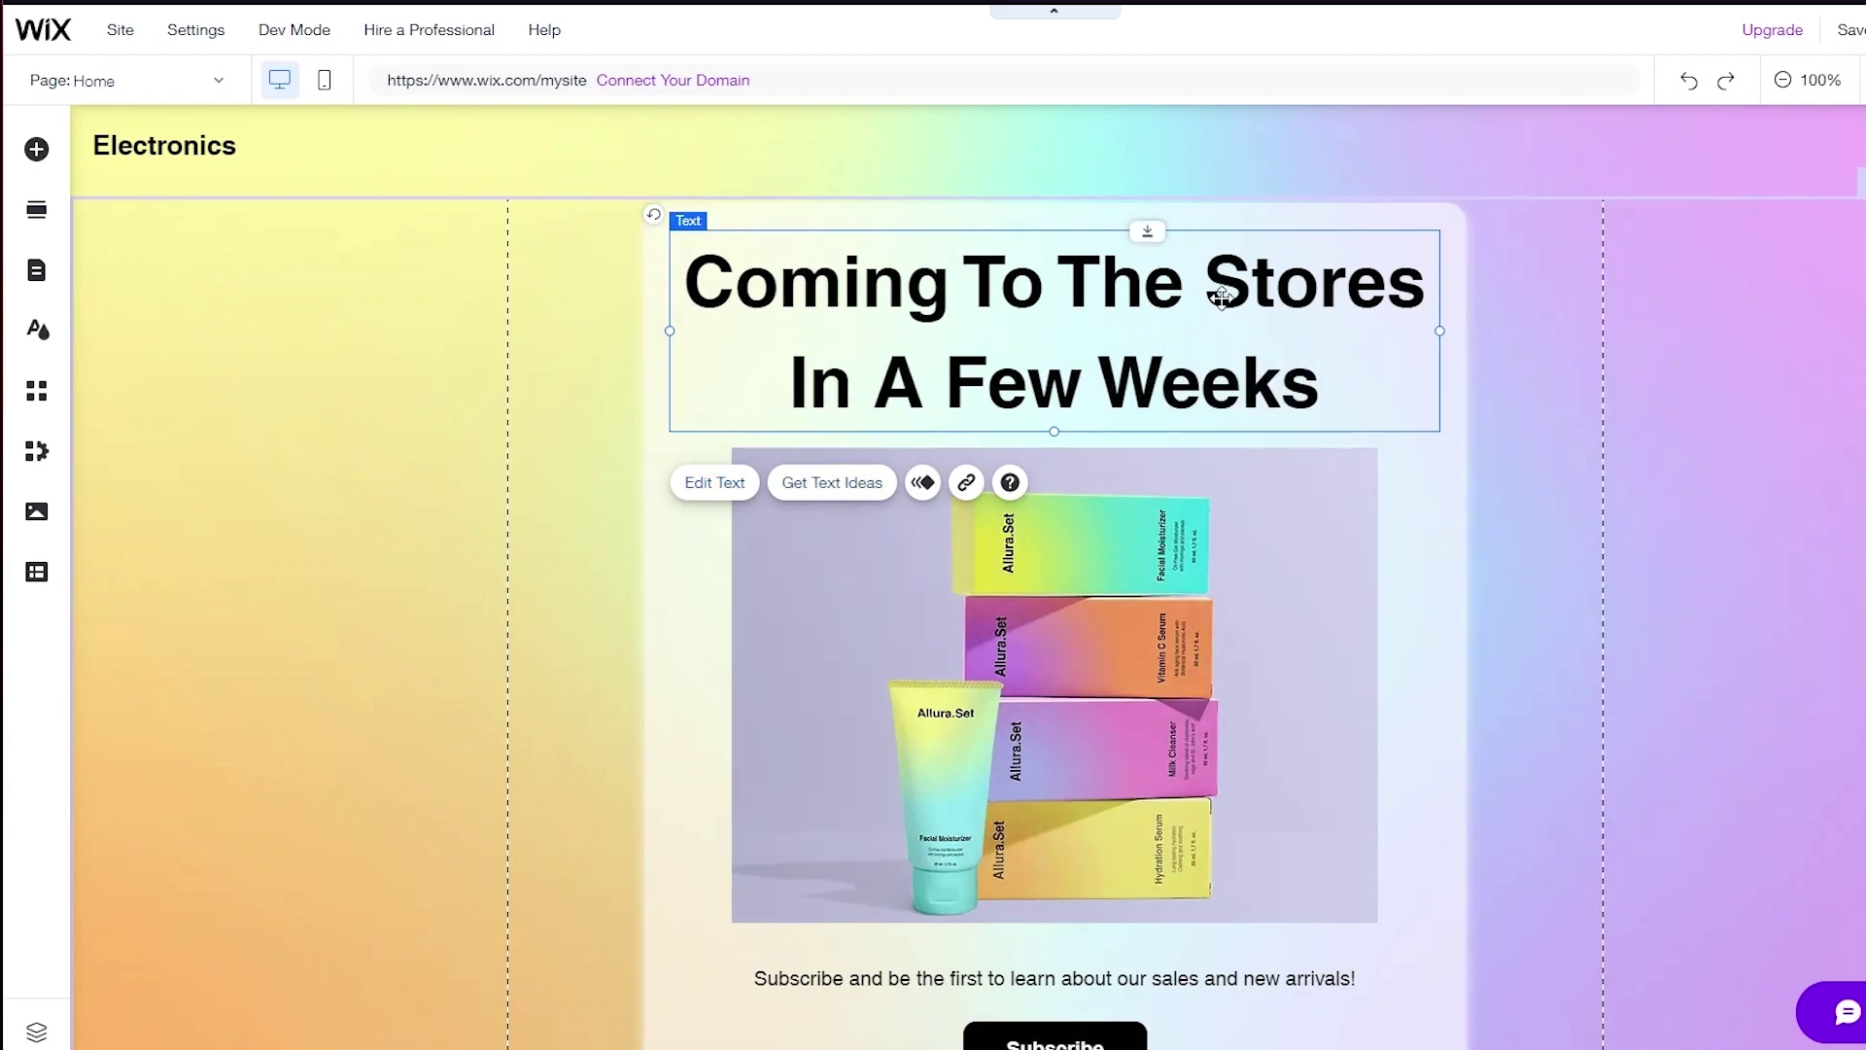
pyautogui.click(1493, 507)
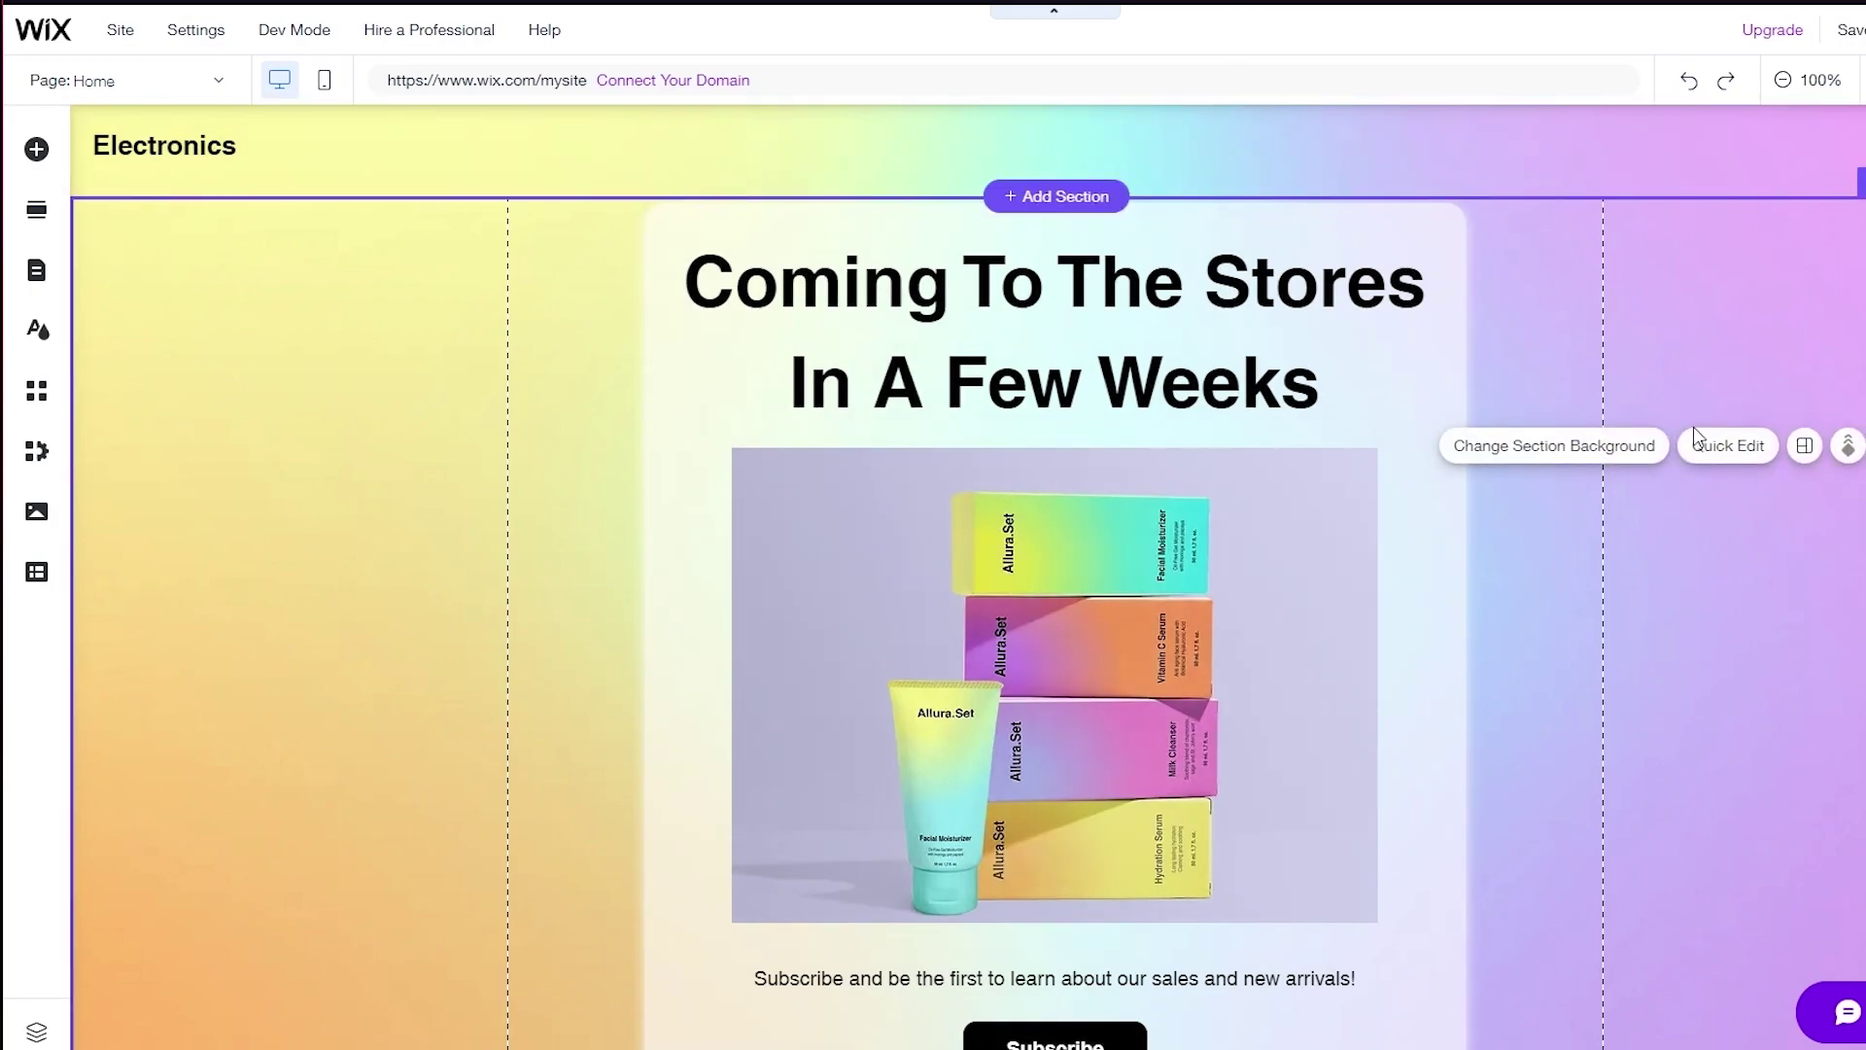
# Replace the product image with the Electric Piano photo from Media from Wix, found by searching for "electronics".
pyautogui.scroll(-3, 833, 366)
pyautogui.click(1131, 370)
pyautogui.click(816, 694)
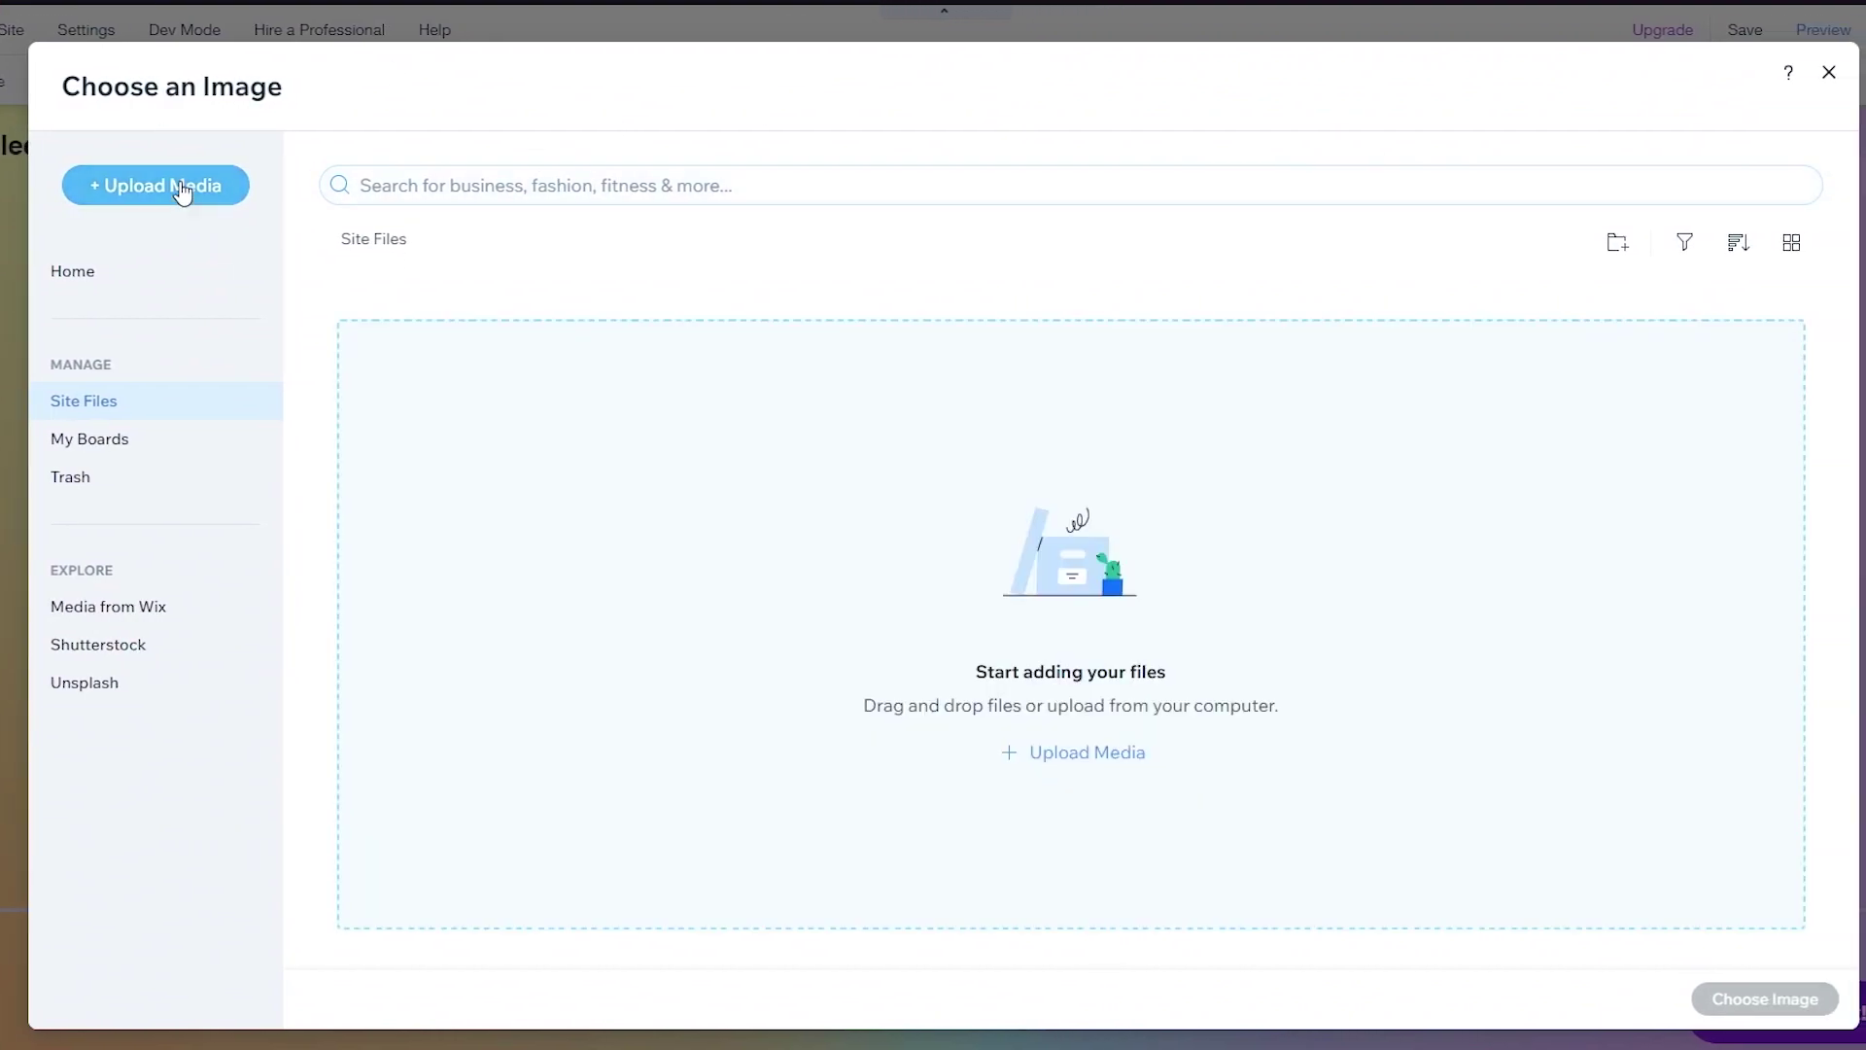
pyautogui.click(625, 183)
pyautogui.write('ele')
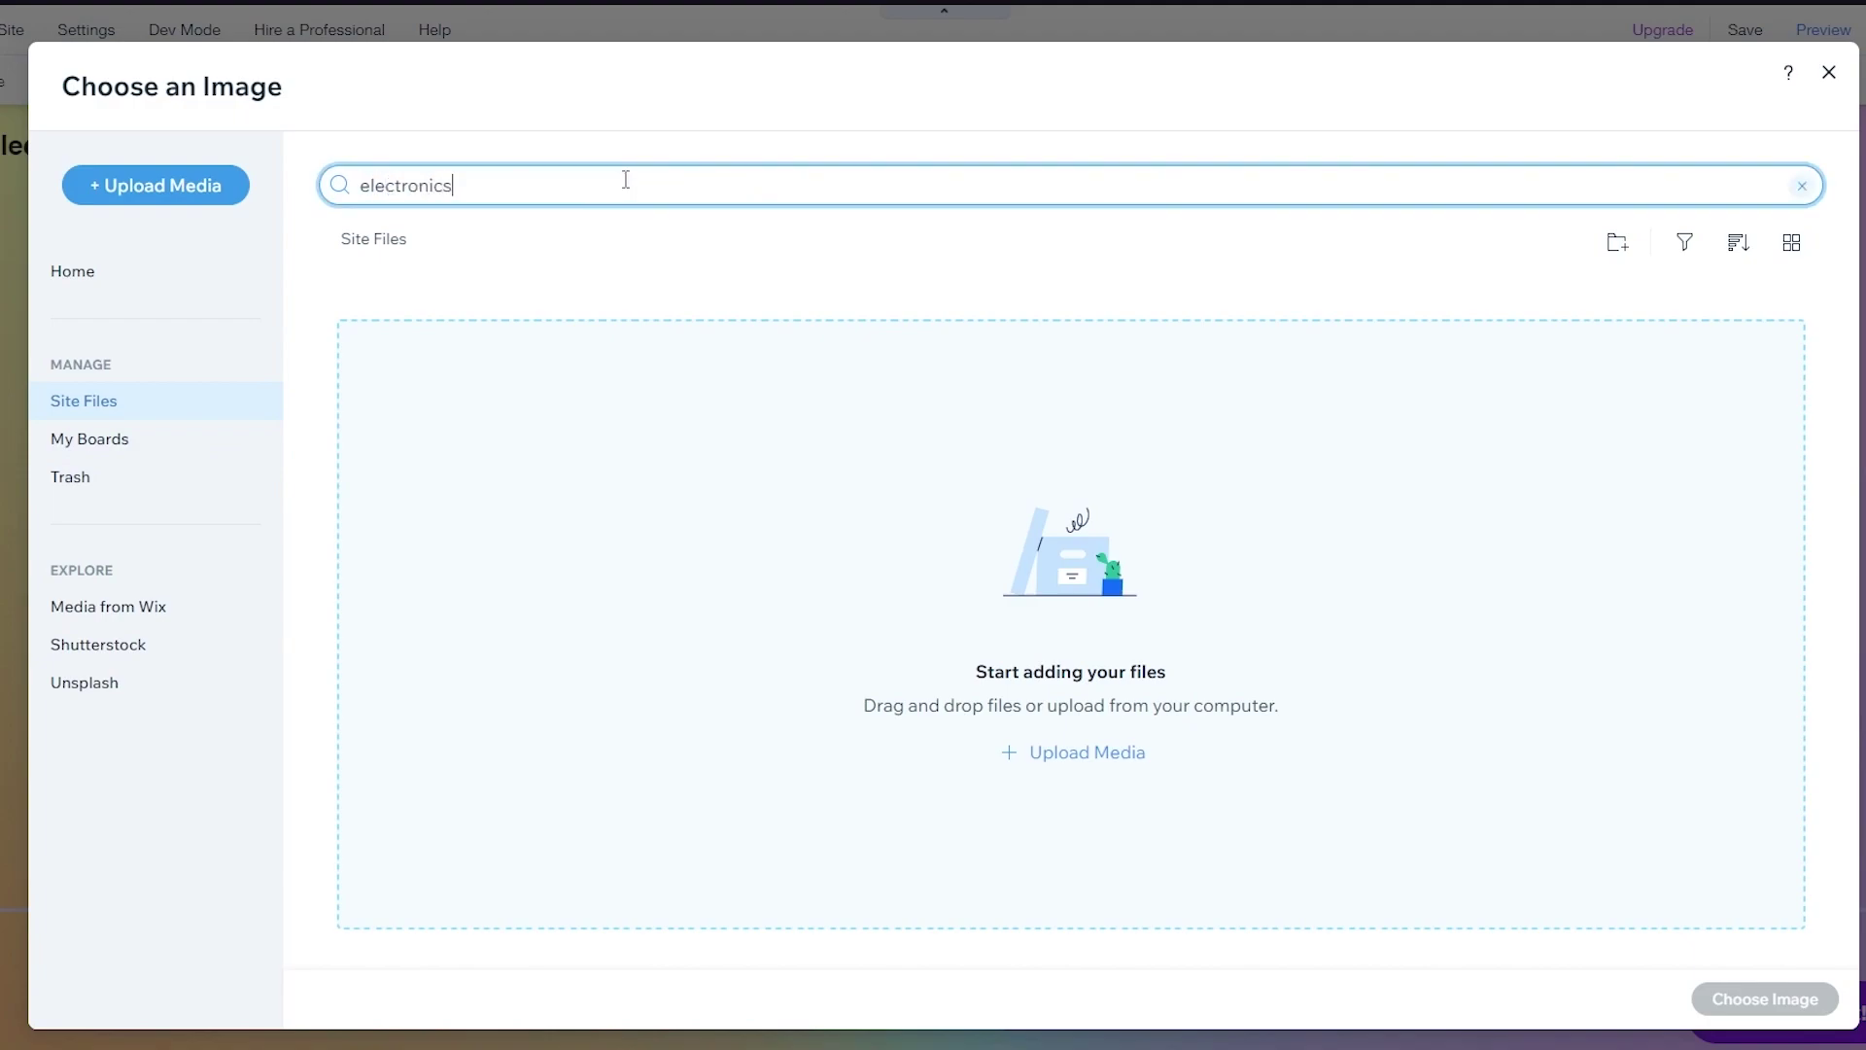
pyautogui.write('ctronics')
pyautogui.press('Return')
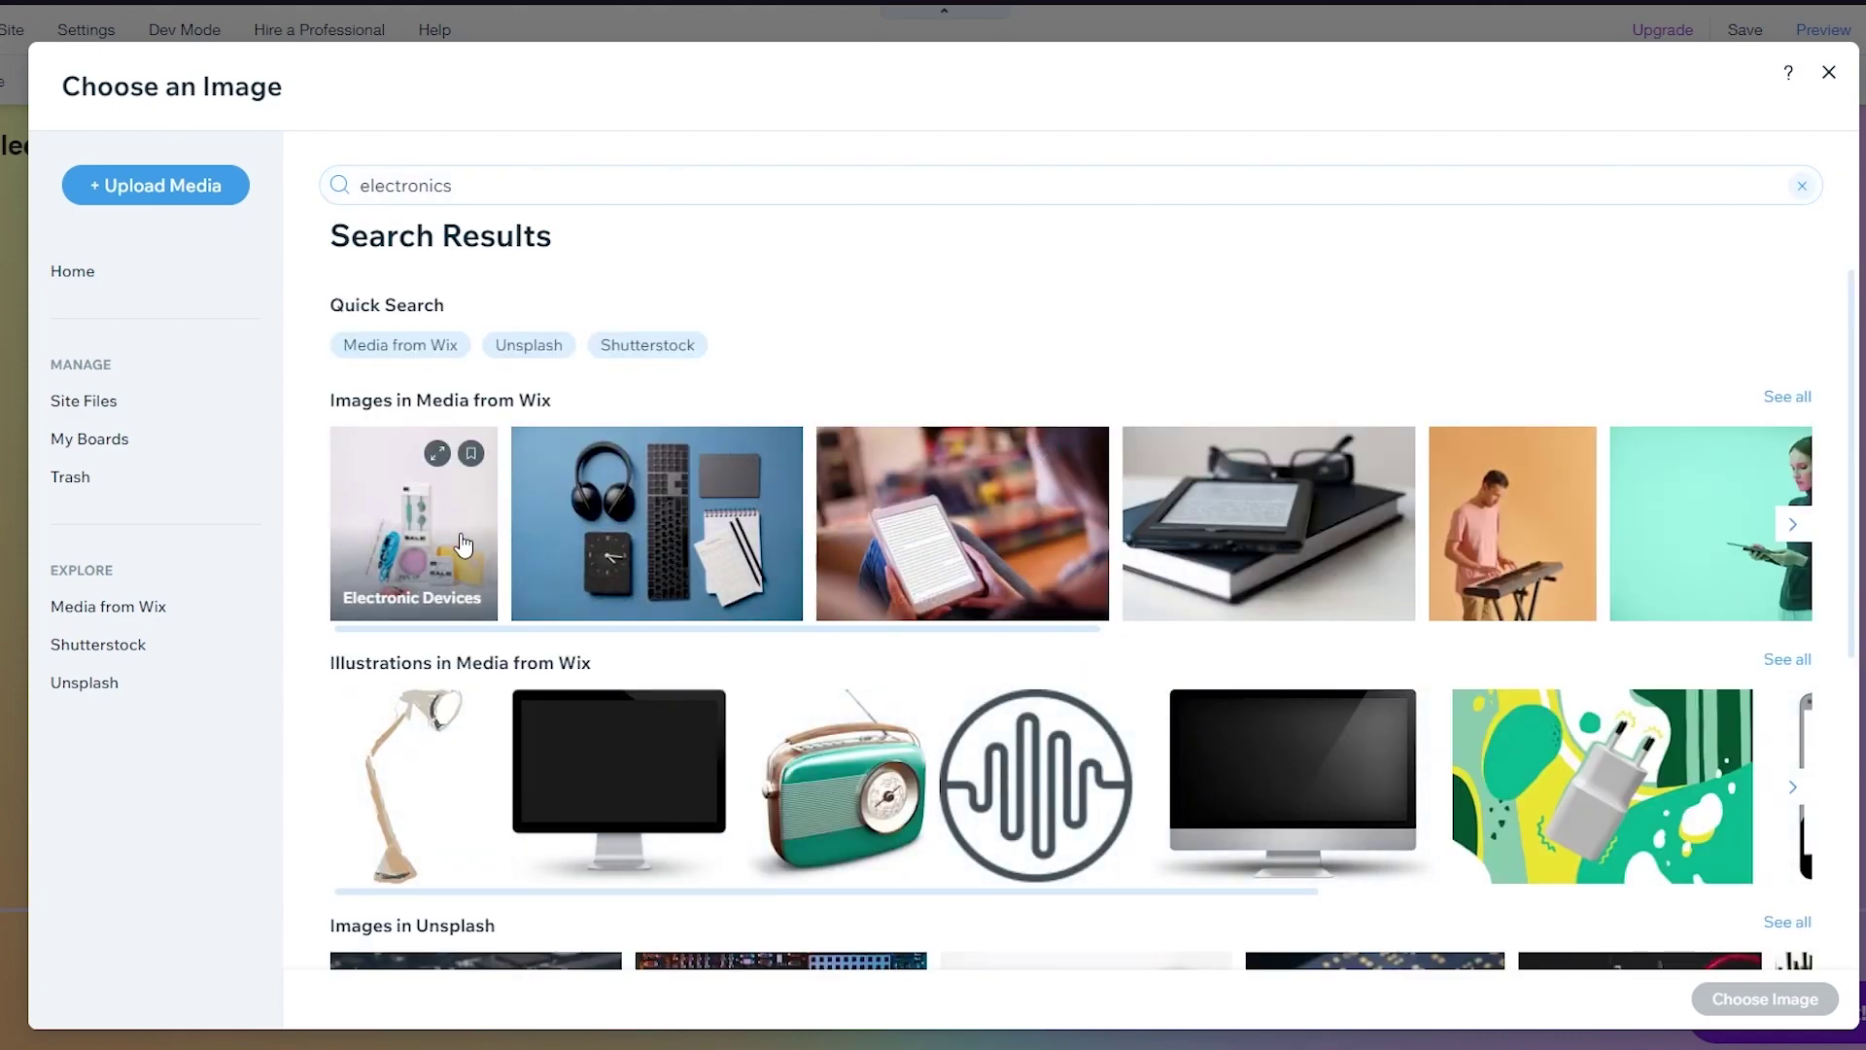
pyautogui.click(1531, 577)
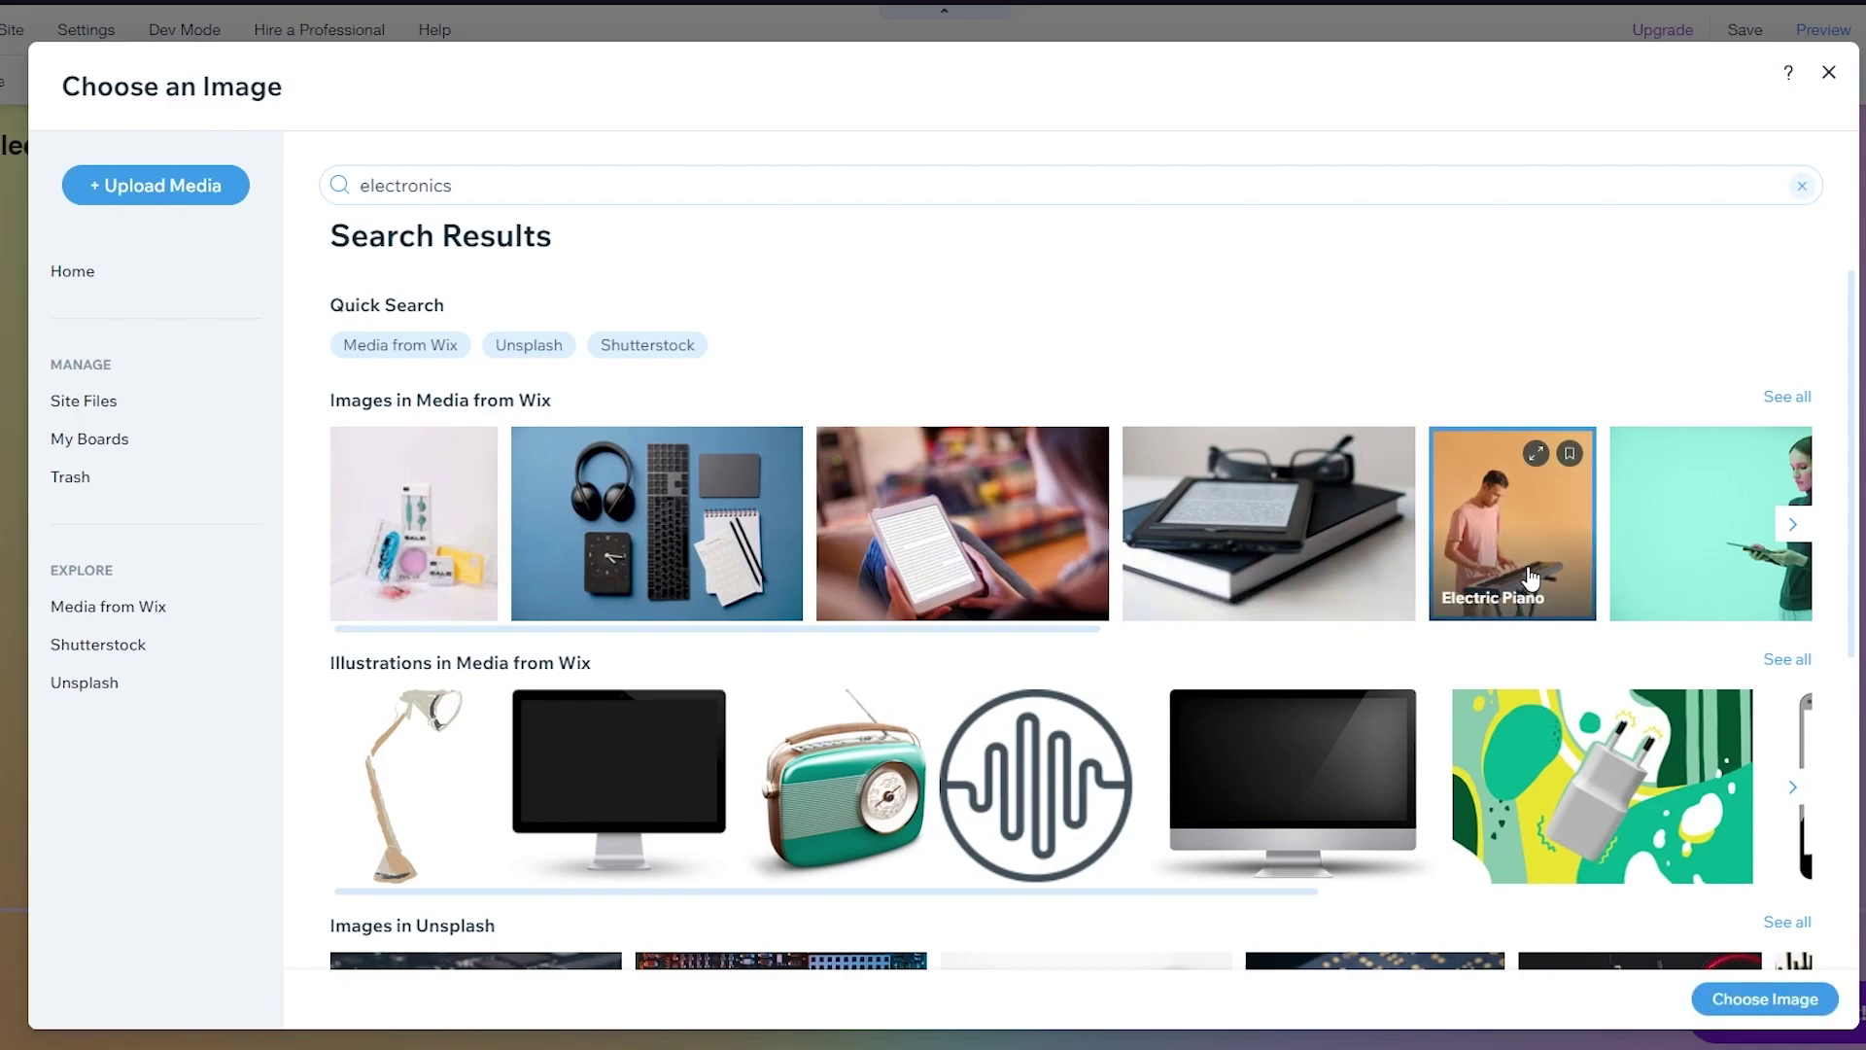
pyautogui.click(1778, 1001)
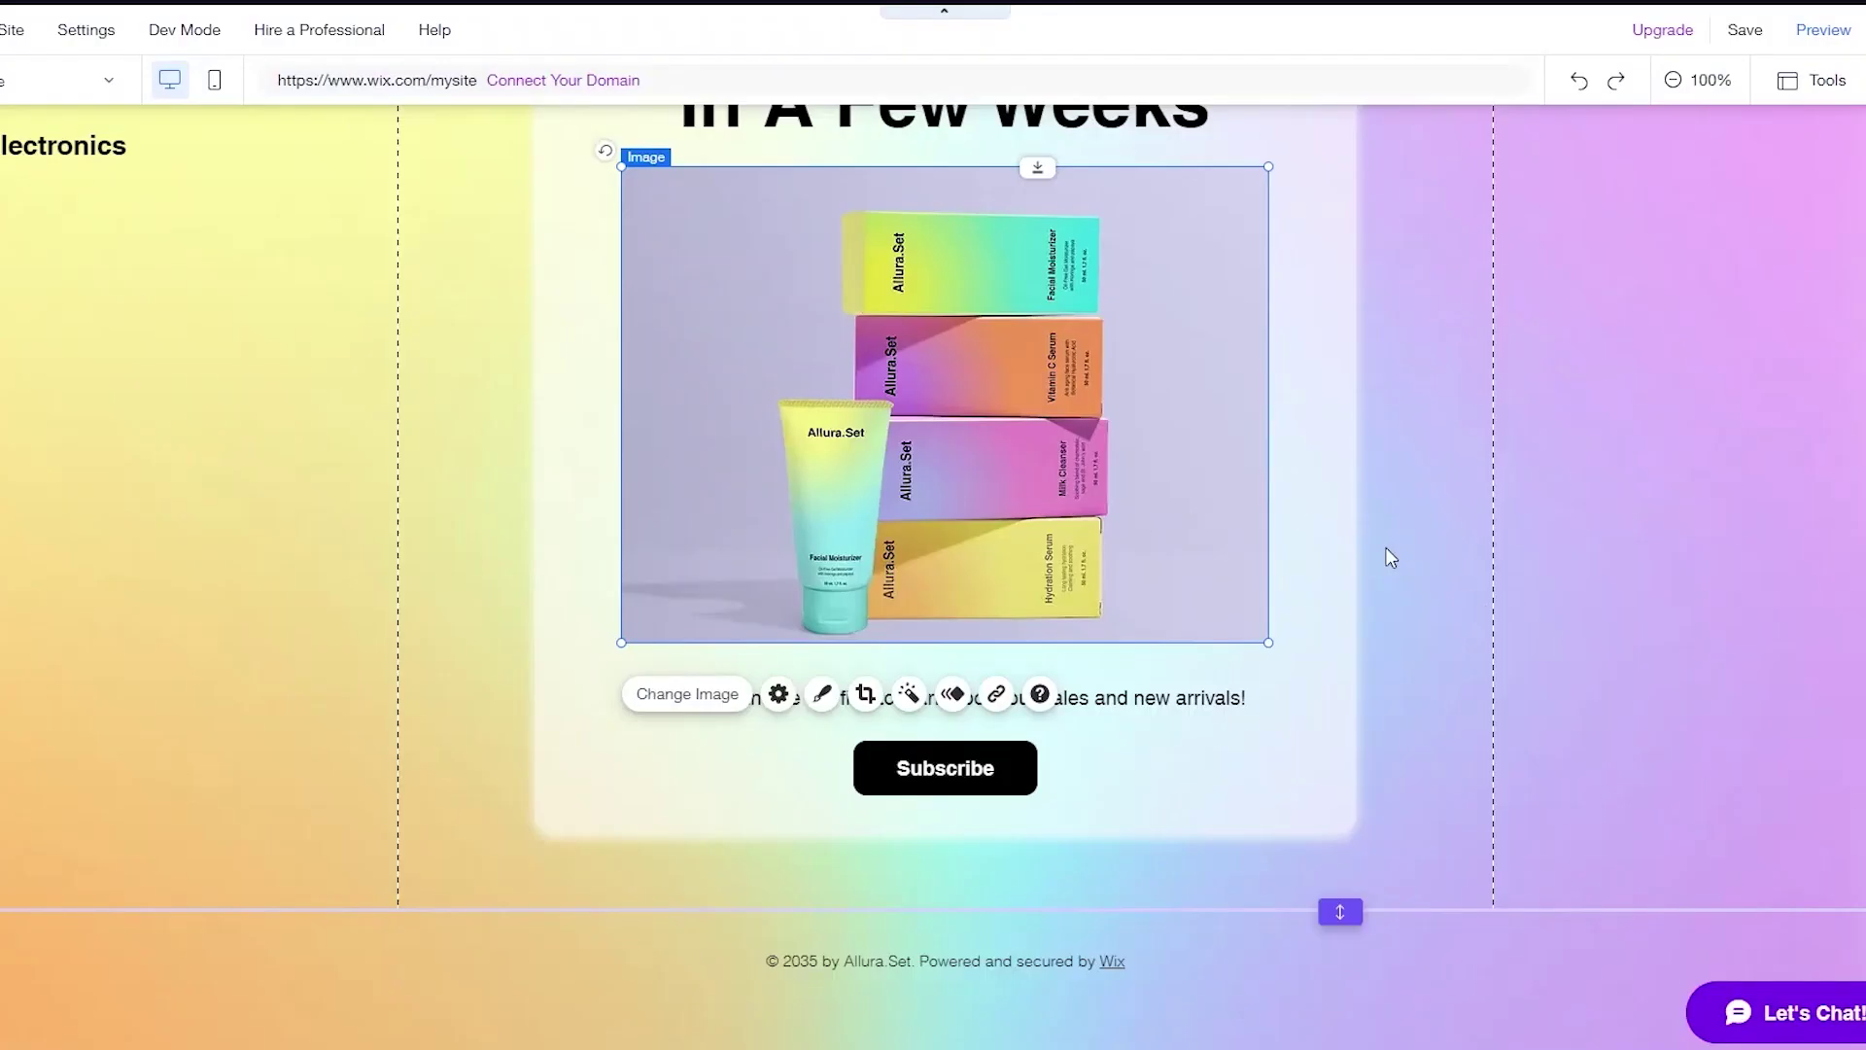
# Try moving the piano image up over the heading and undo the move.
pyautogui.scroll(1, 1183, 389)
pyautogui.click(1390, 585)
pyautogui.click(968, 543)
pyautogui.moveTo(1078, 464); pyautogui.dragTo(1079, 458)
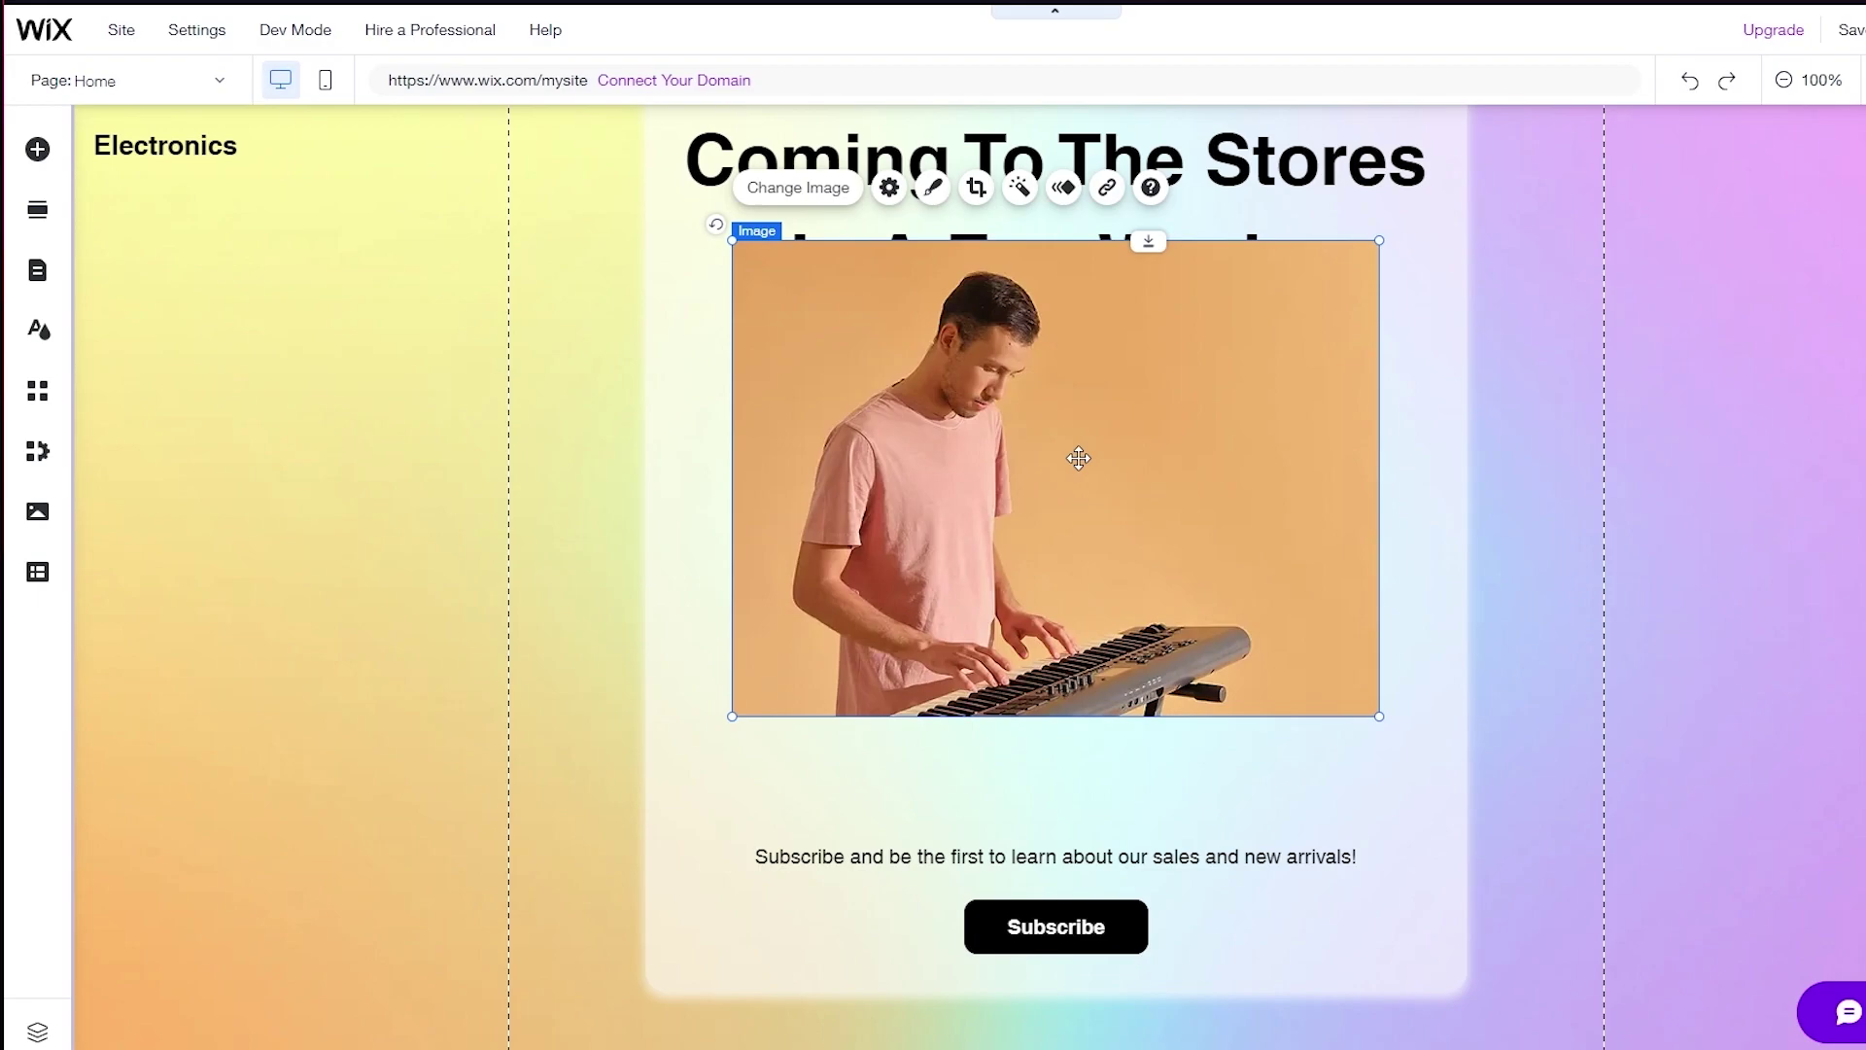
pyautogui.hotkey('ctrl', 'z')
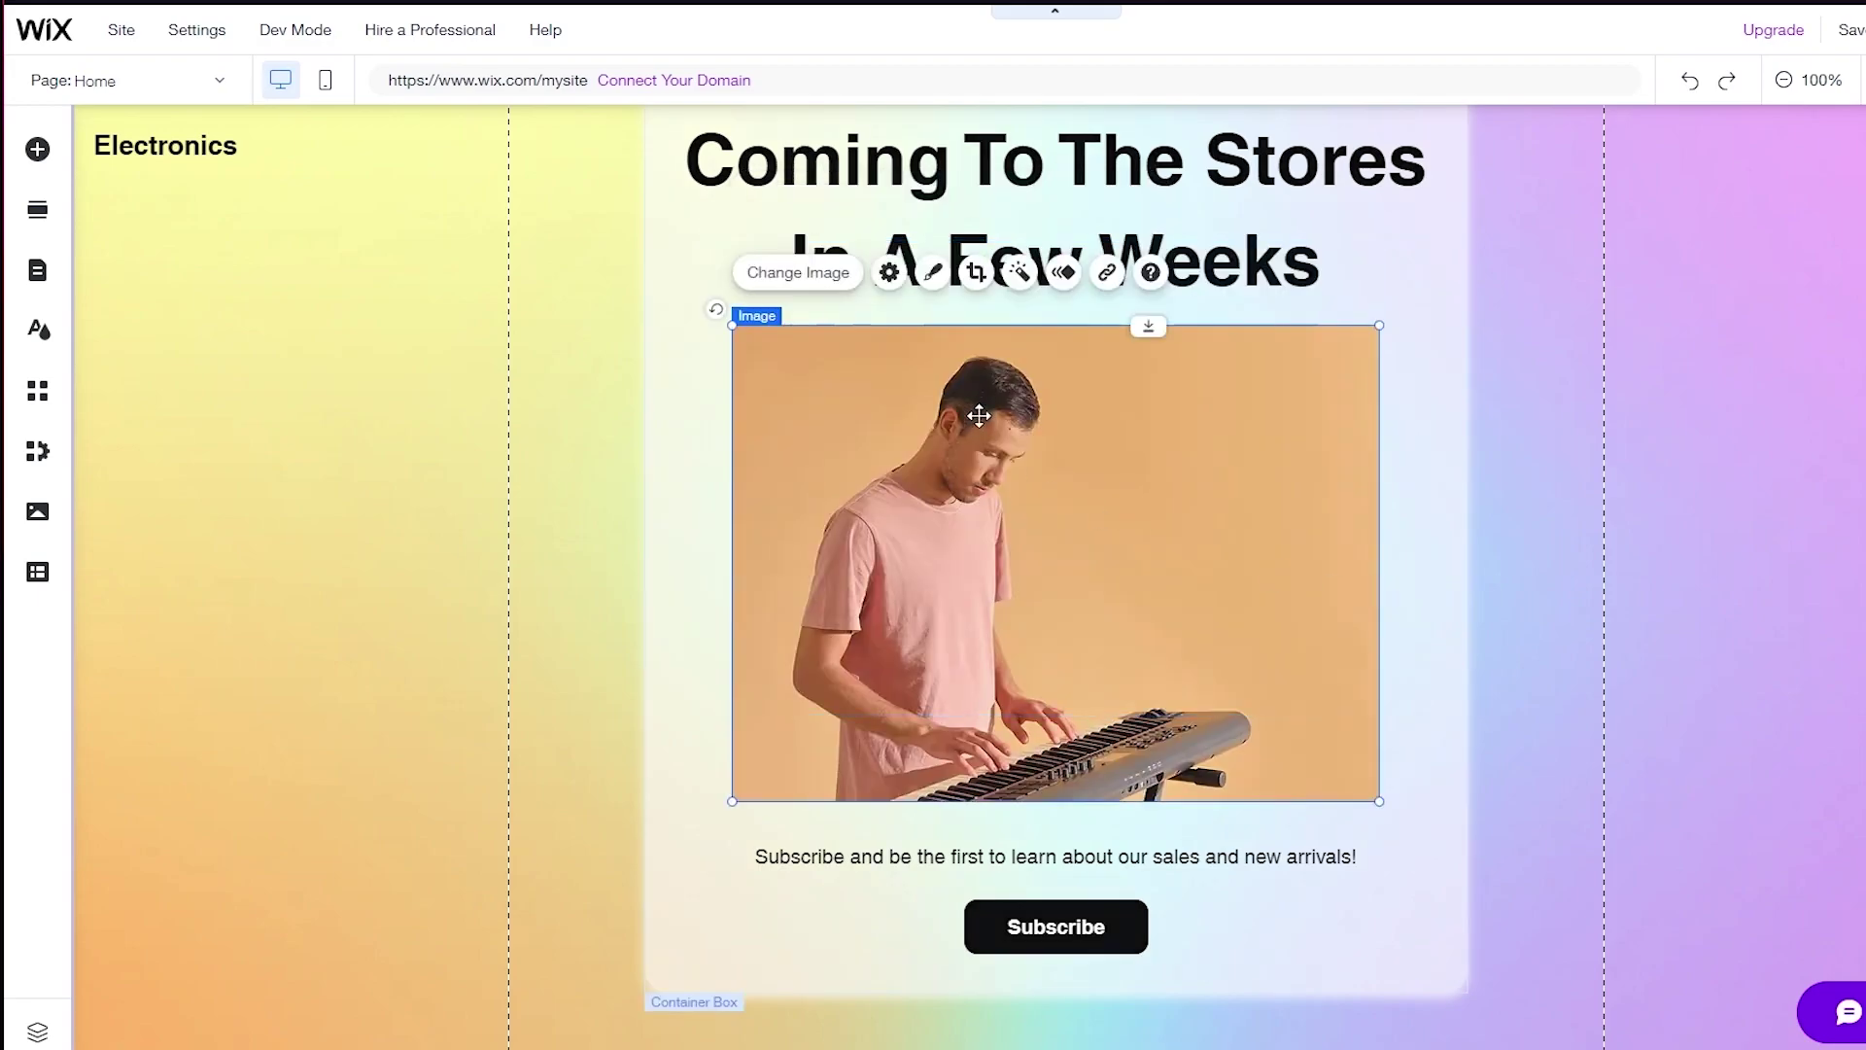
# Crop the piano photo, shifting it upward within the crop frame to include the whole keyboard, and apply the crop.
pyautogui.click(972, 274)
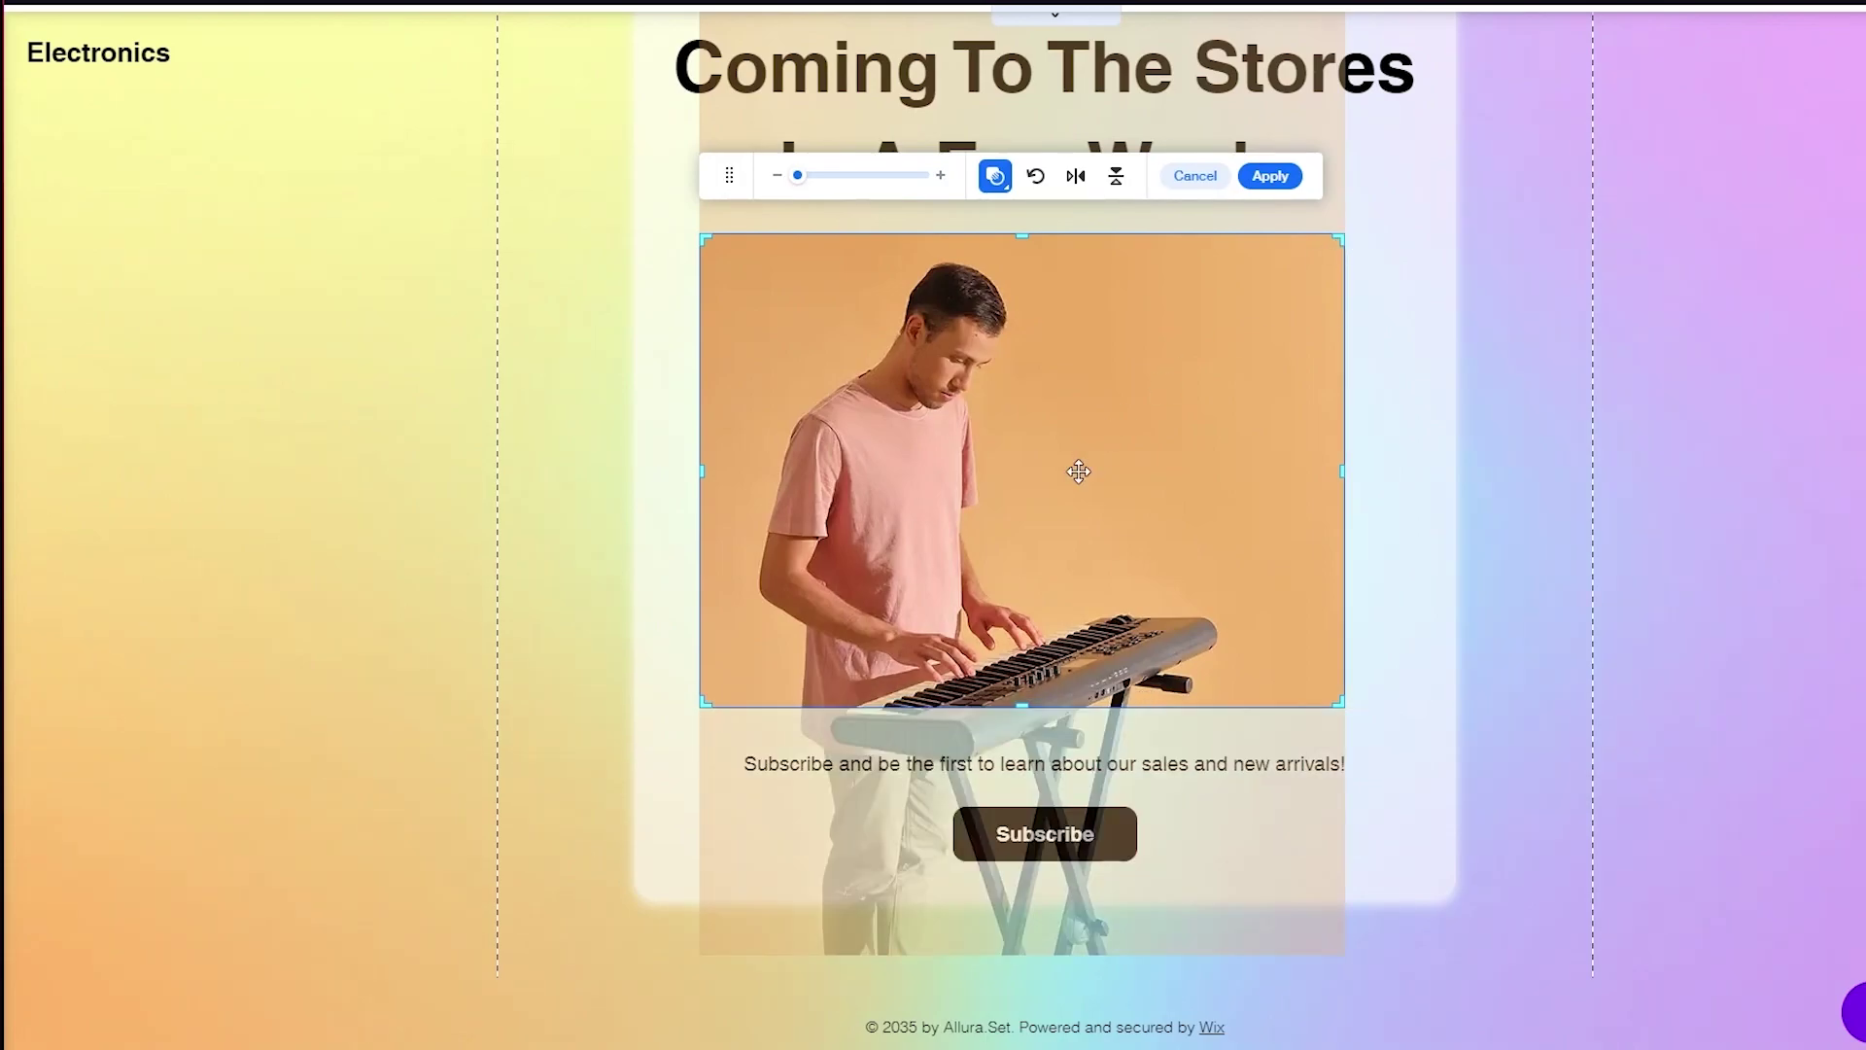
pyautogui.moveTo(1085, 372); pyautogui.dragTo(1088, 387)
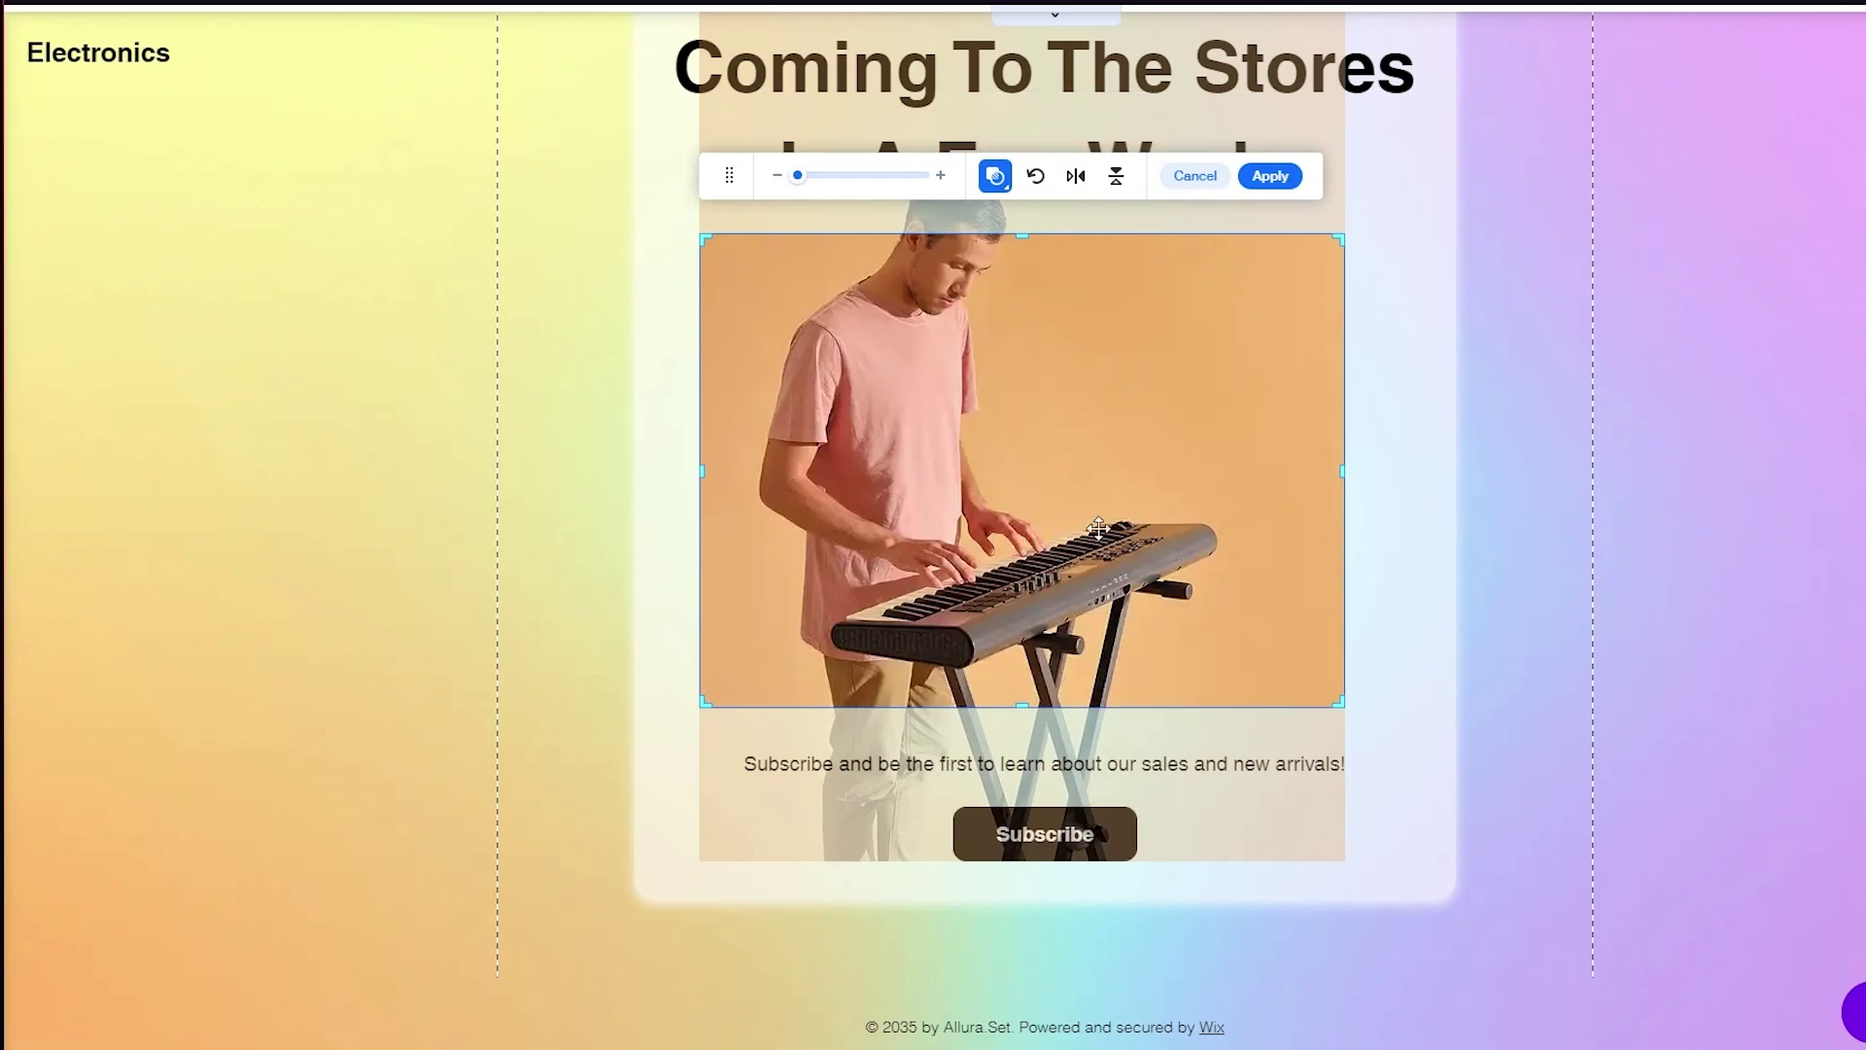
pyautogui.click(1275, 183)
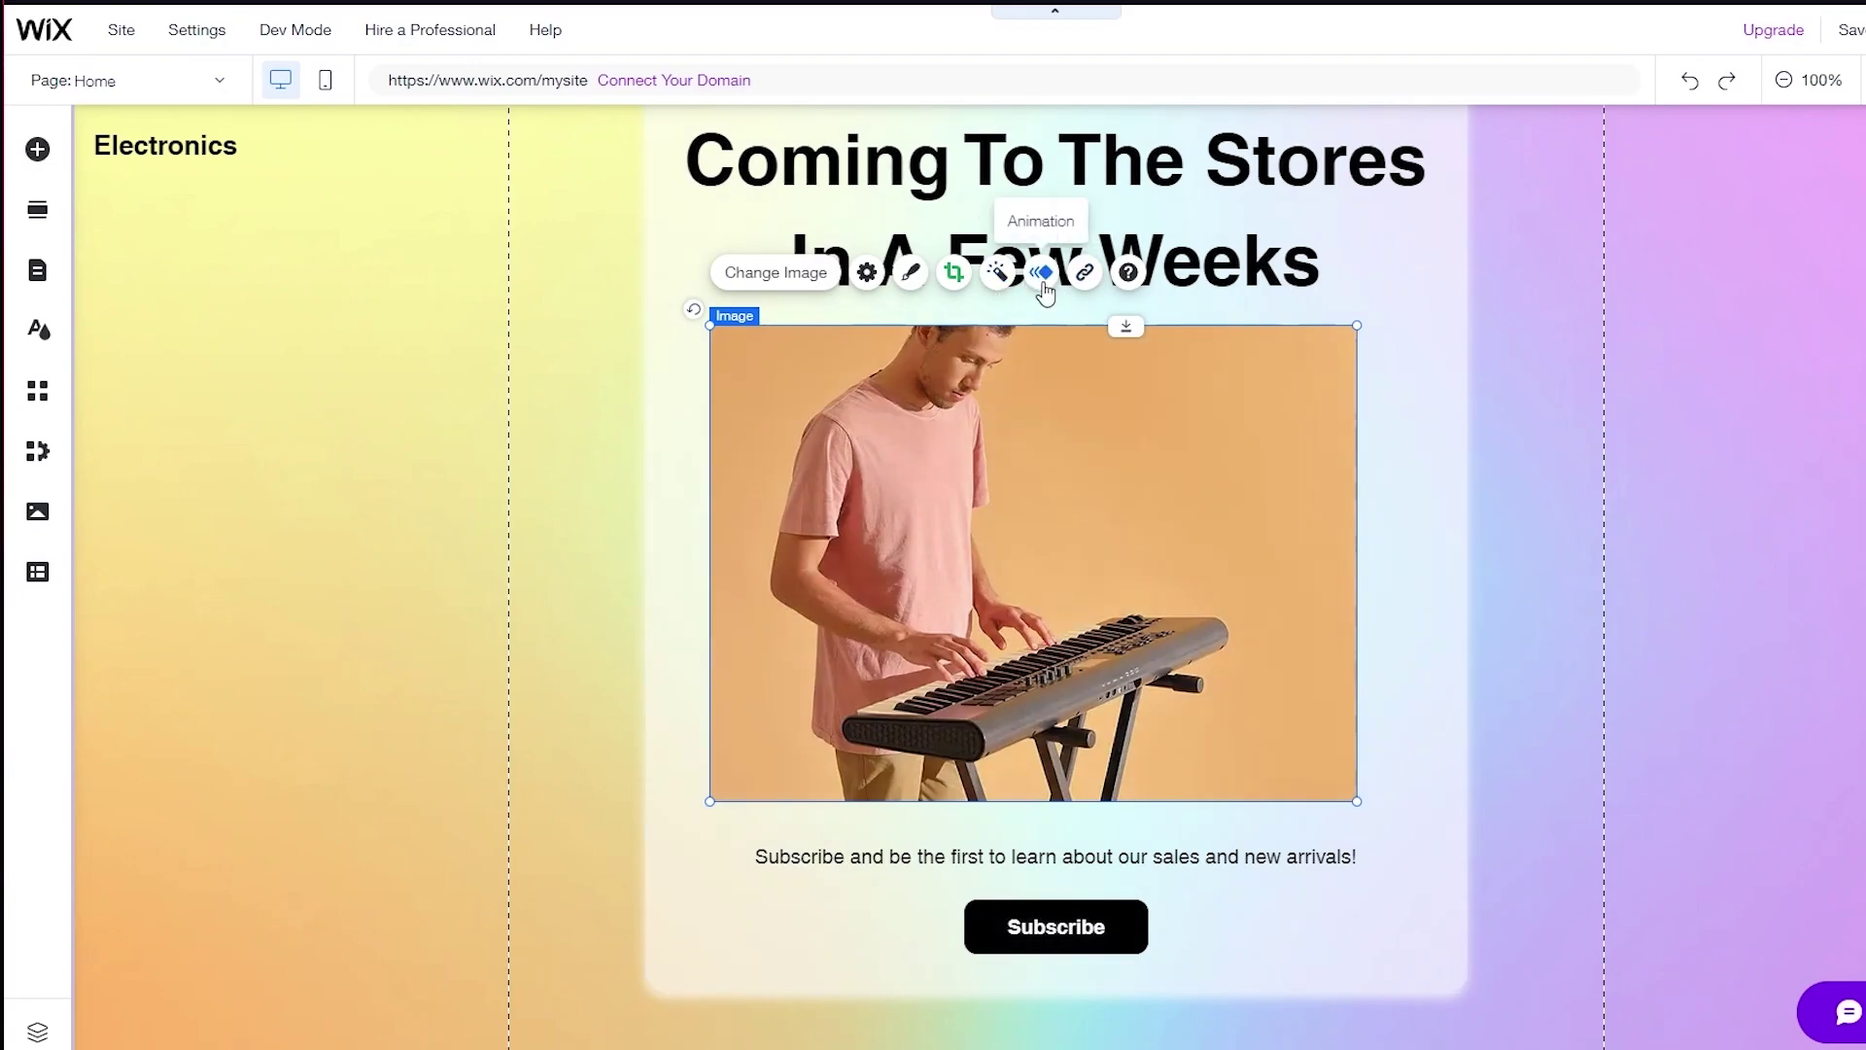
# Apply the Bounce in animation to the piano image.
pyautogui.click(1042, 273)
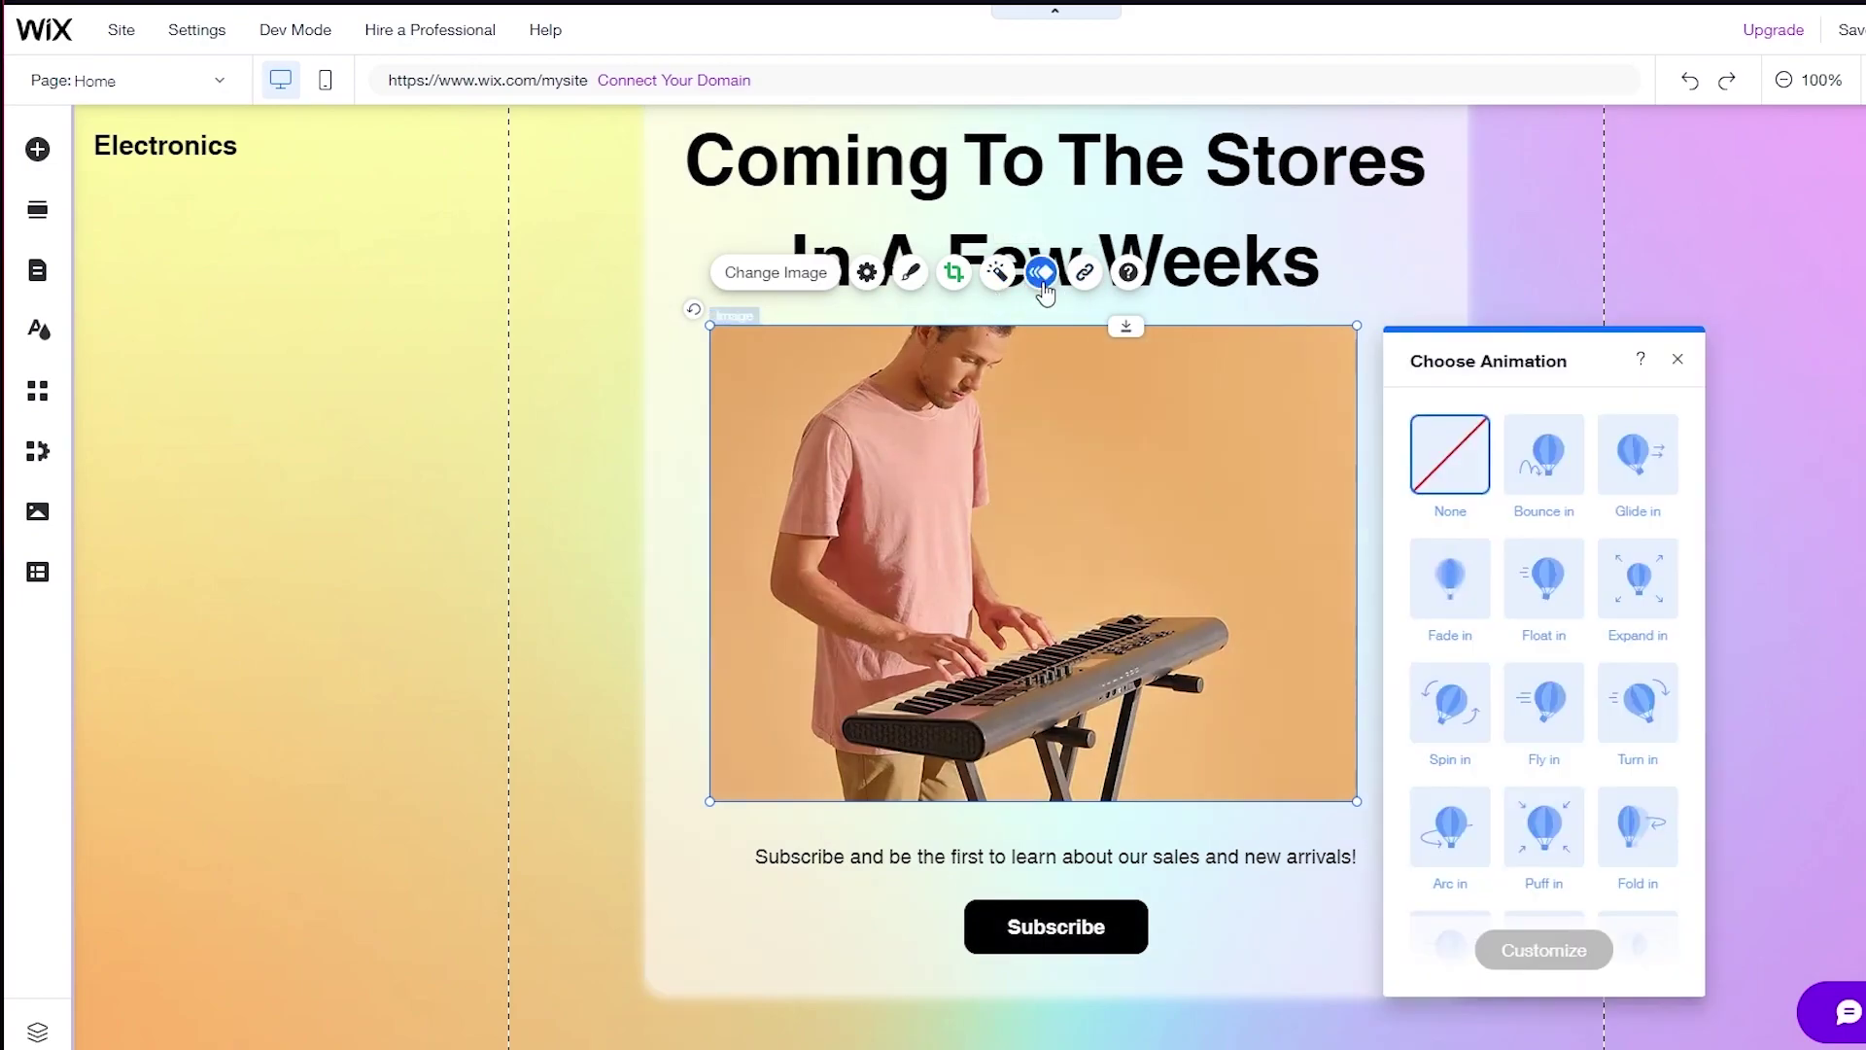
pyautogui.click(1548, 474)
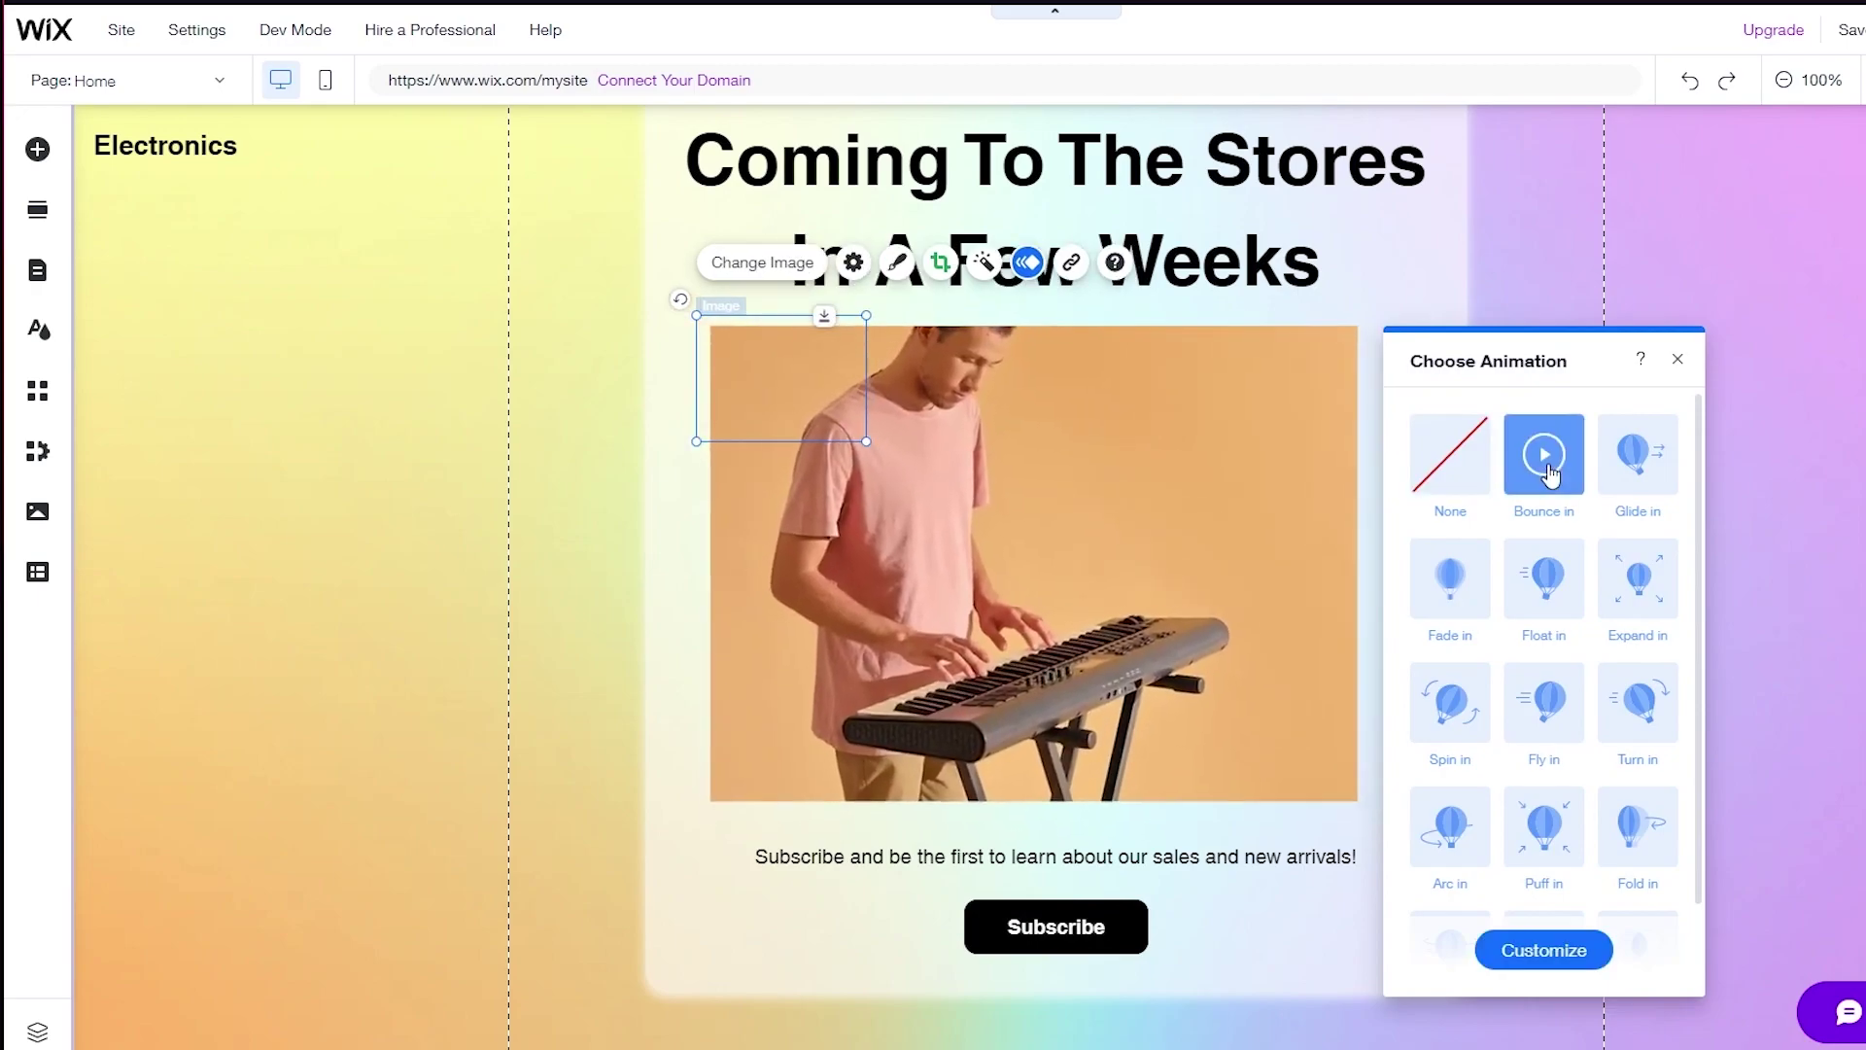
pyautogui.click(1678, 359)
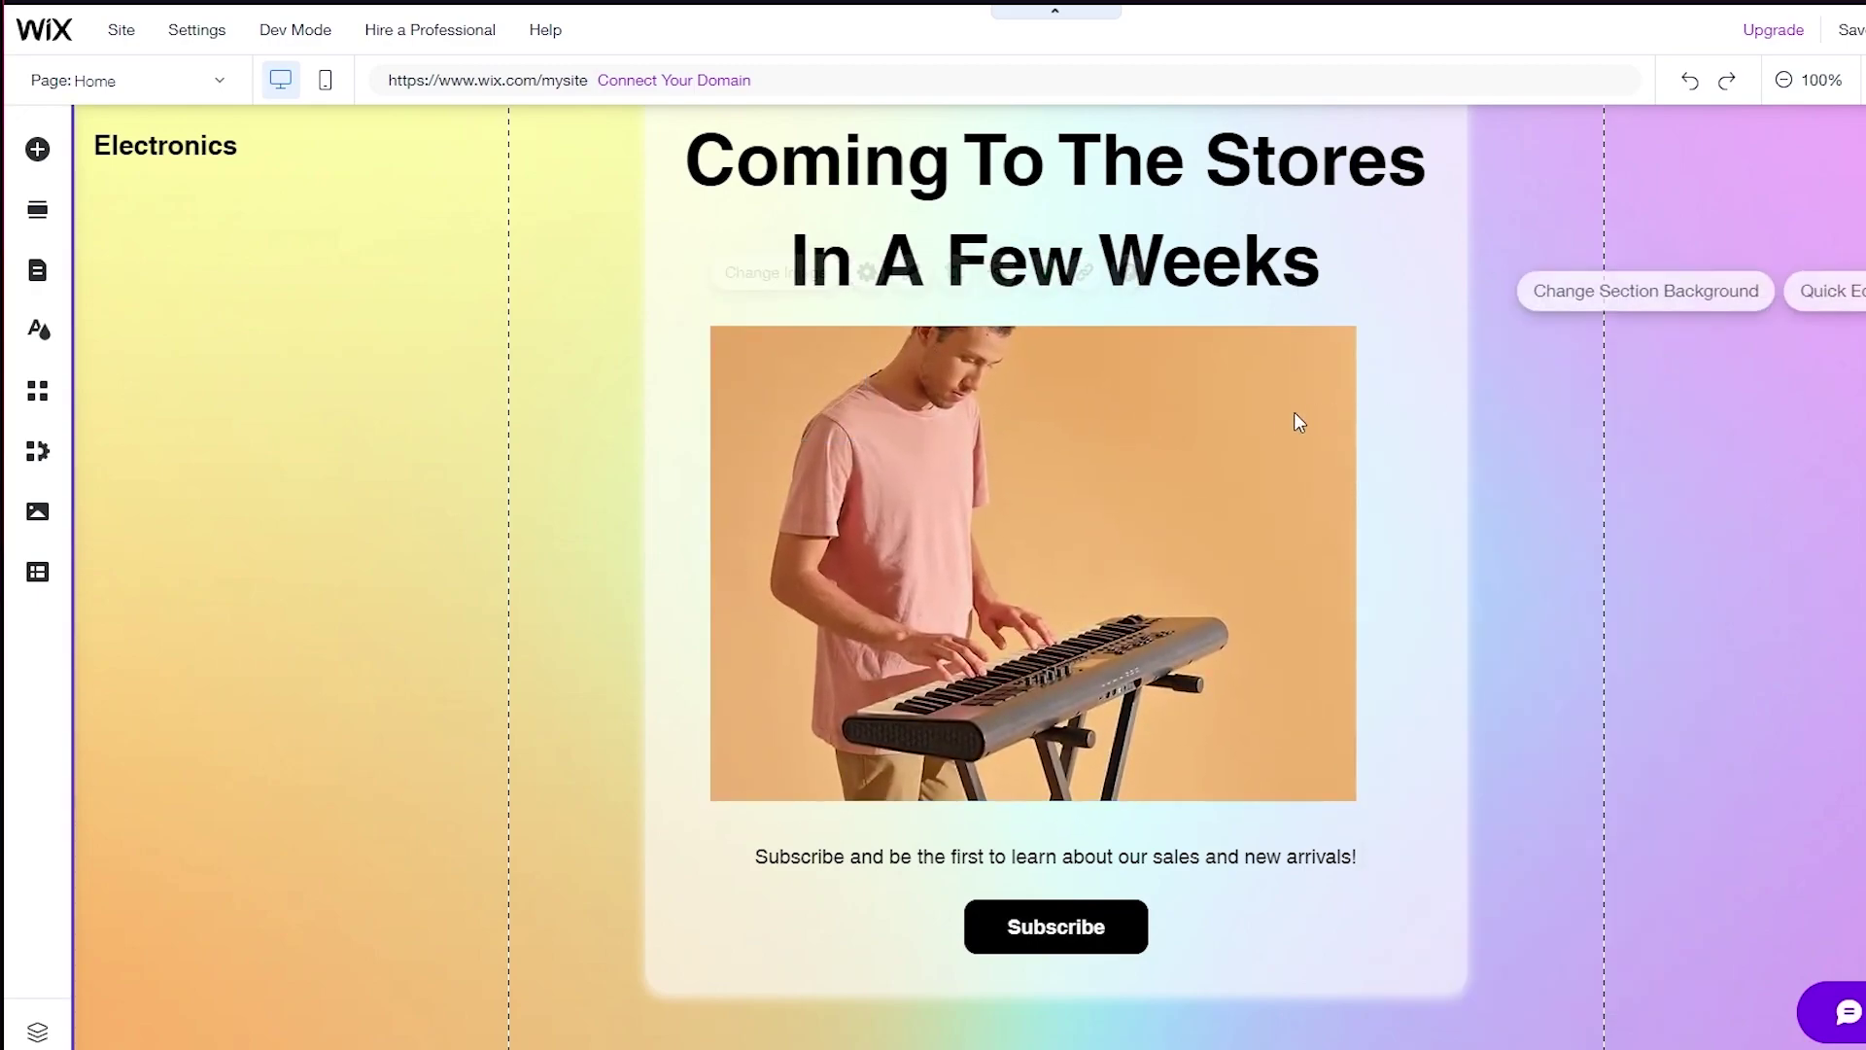
pyautogui.click(1415, 326)
pyautogui.scroll(1, 1414, 326)
pyautogui.scroll(-3, 1414, 325)
pyautogui.scroll(3, 1414, 326)
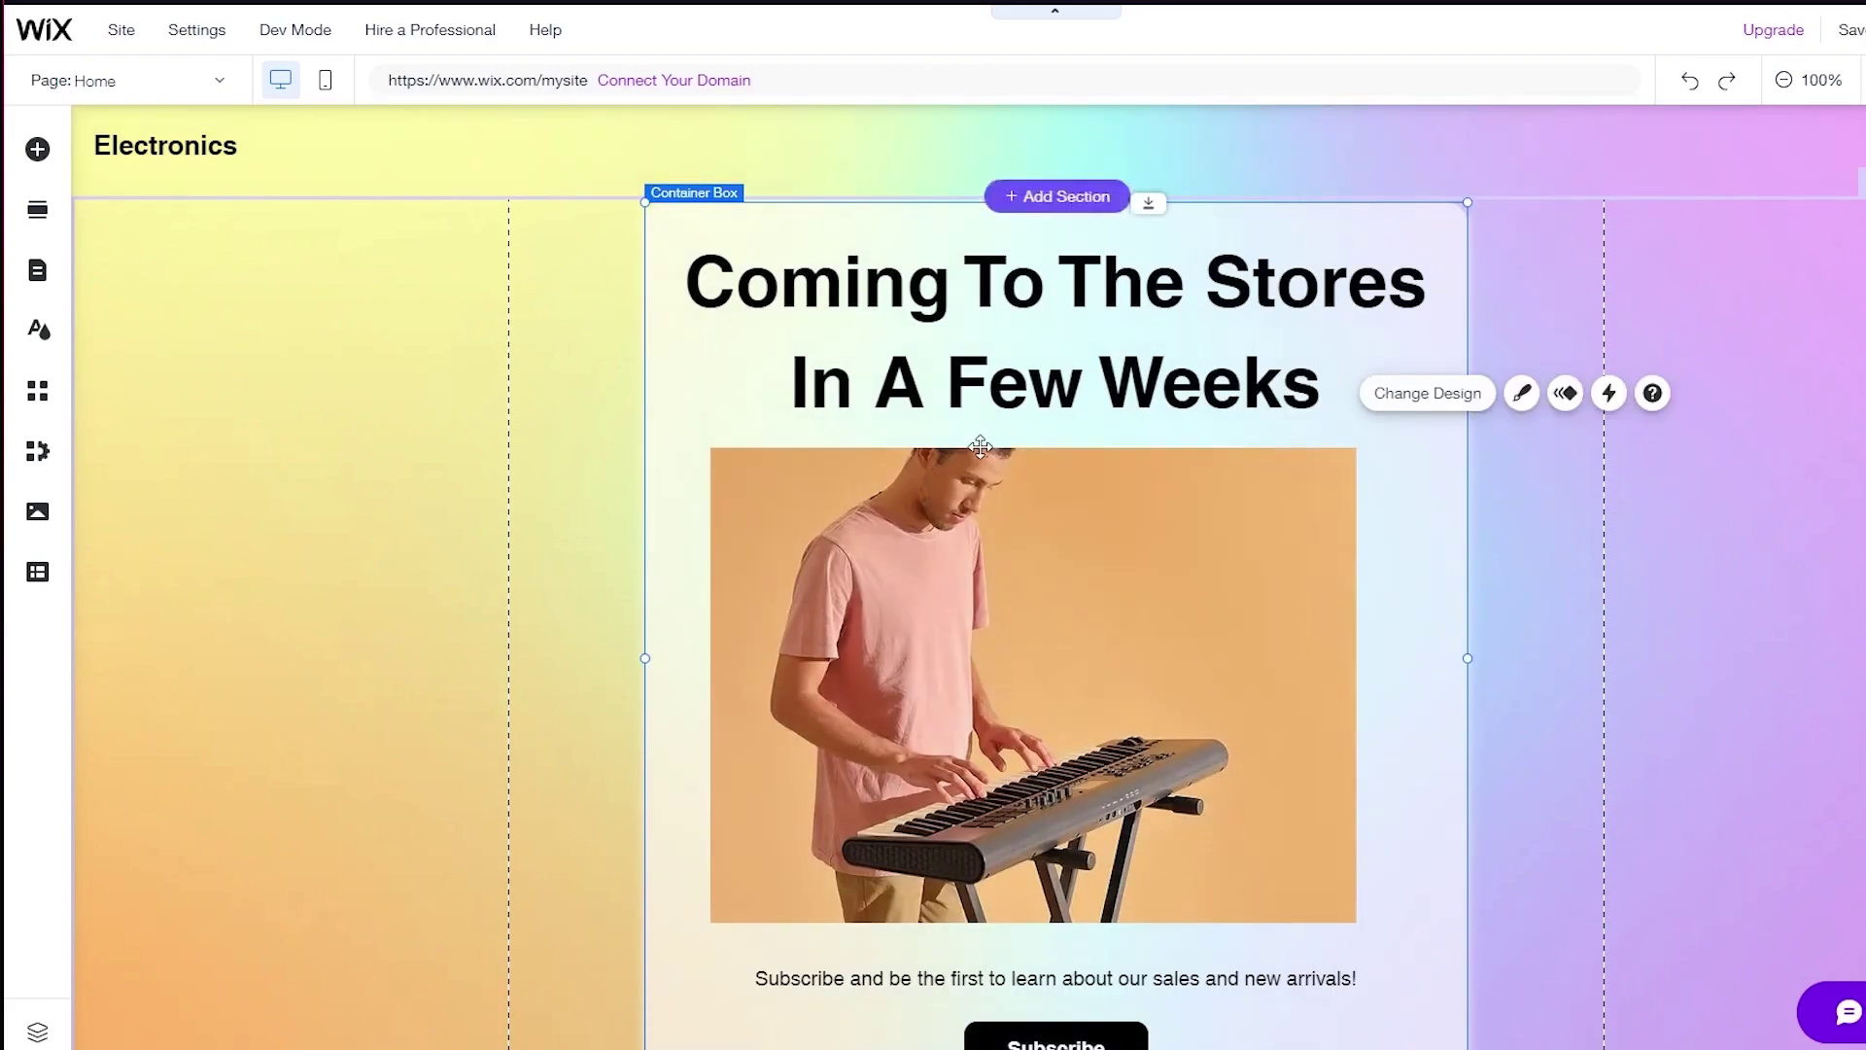
pyautogui.scroll(-3, 1060, 875)
pyautogui.scroll(3, 1069, 879)
# Examine the Subscribe button's link settings and the available lightboxes, and close them without changing the link.
pyautogui.scroll(-3, 1097, 885)
pyautogui.click(1030, 765)
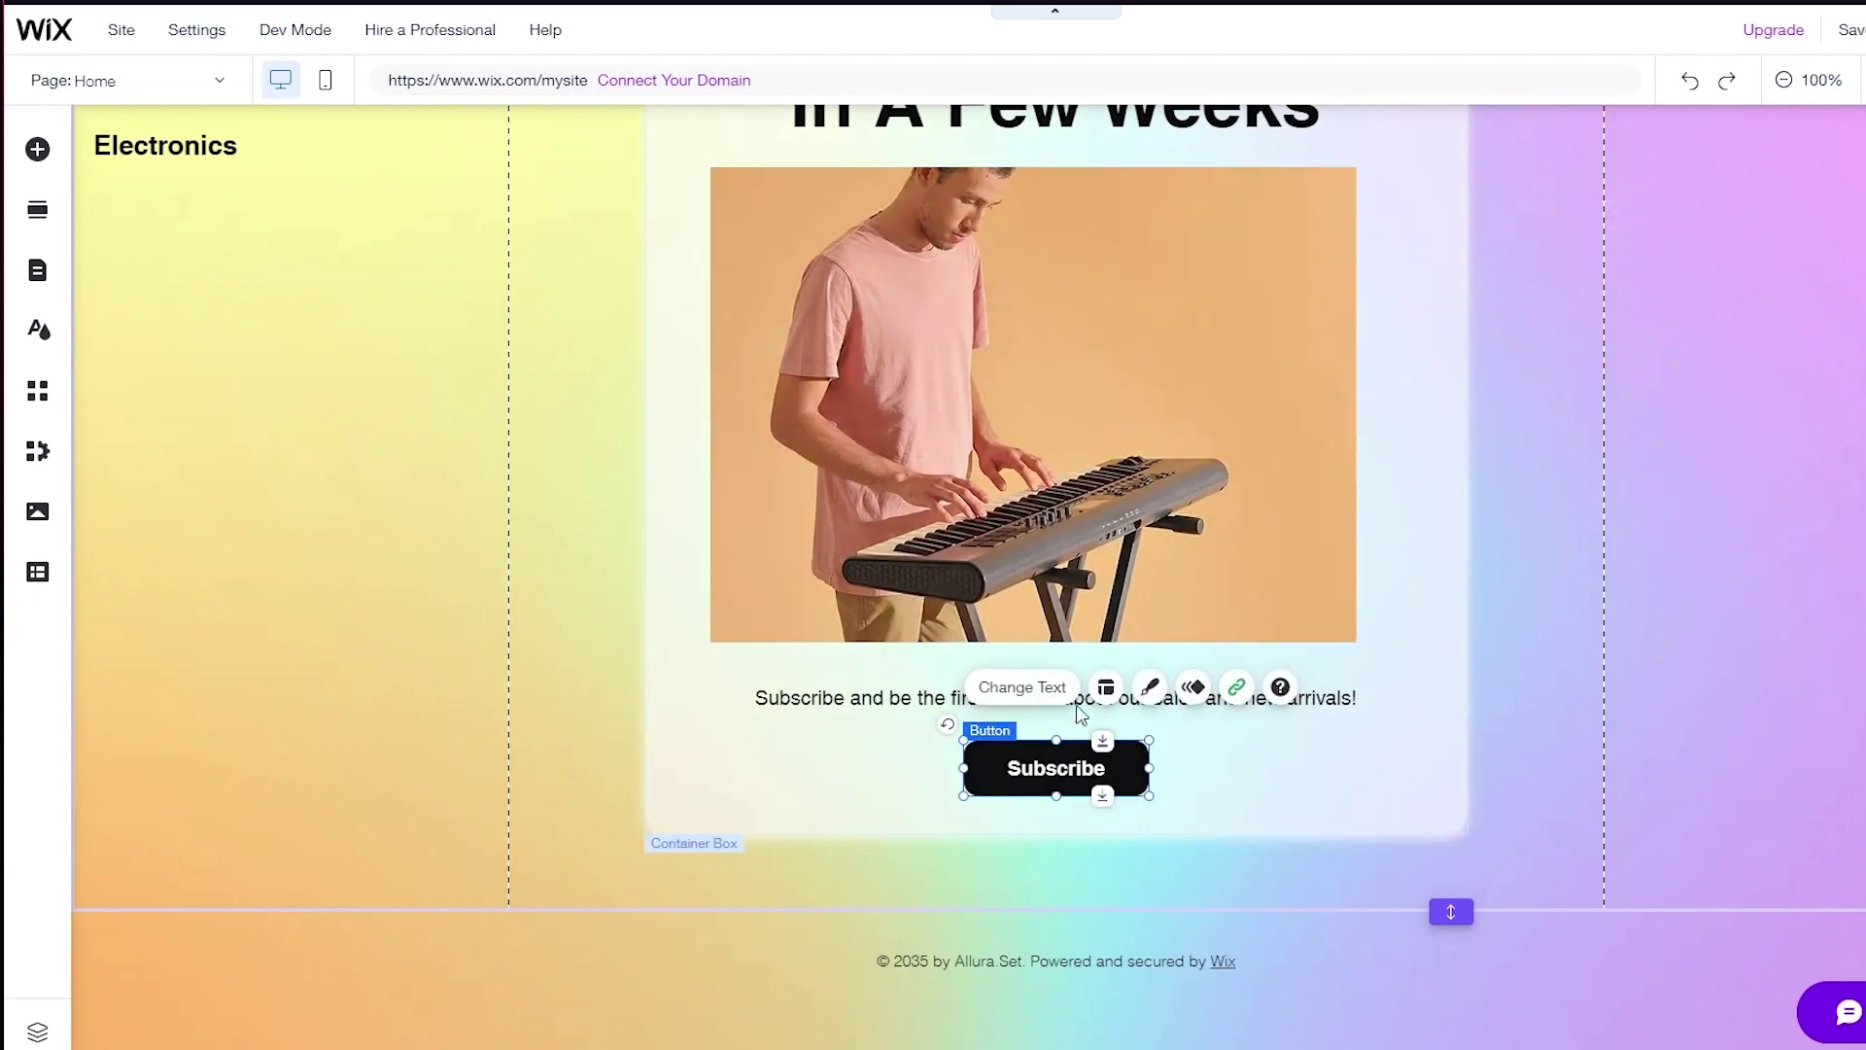
pyautogui.click(1236, 690)
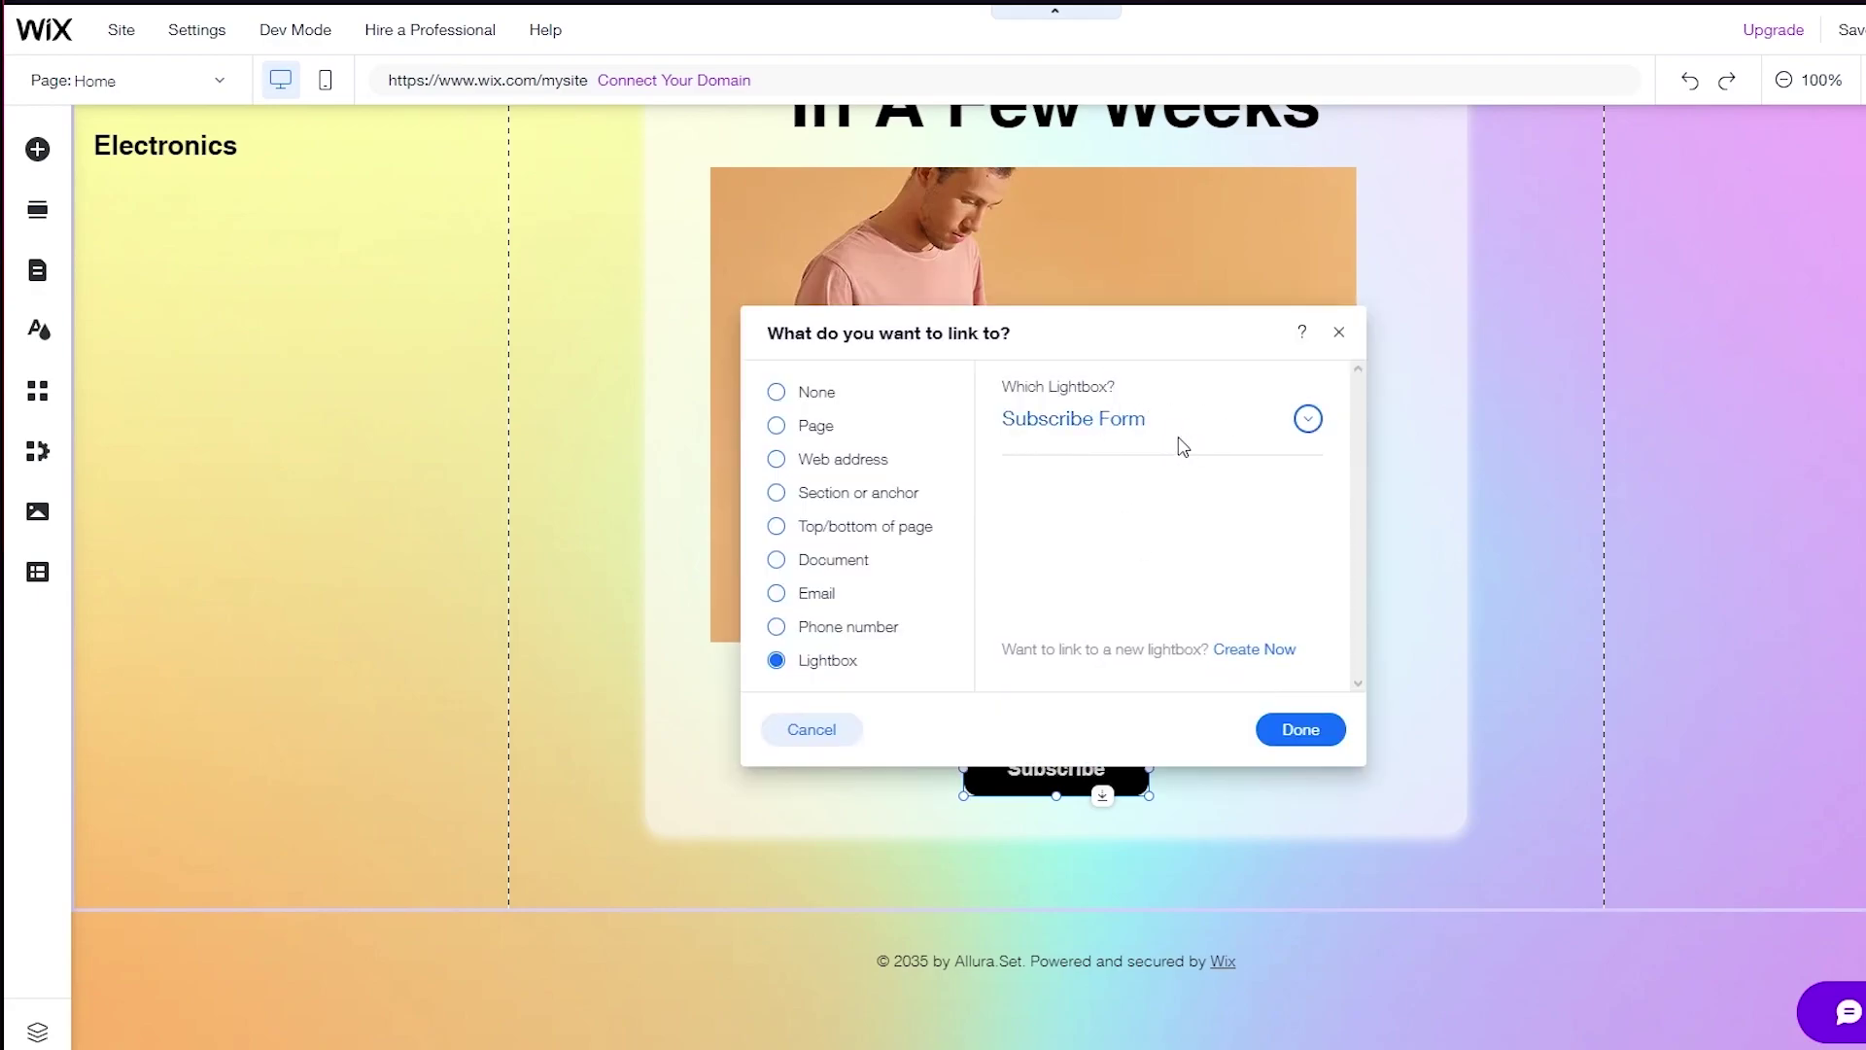
pyautogui.click(1310, 417)
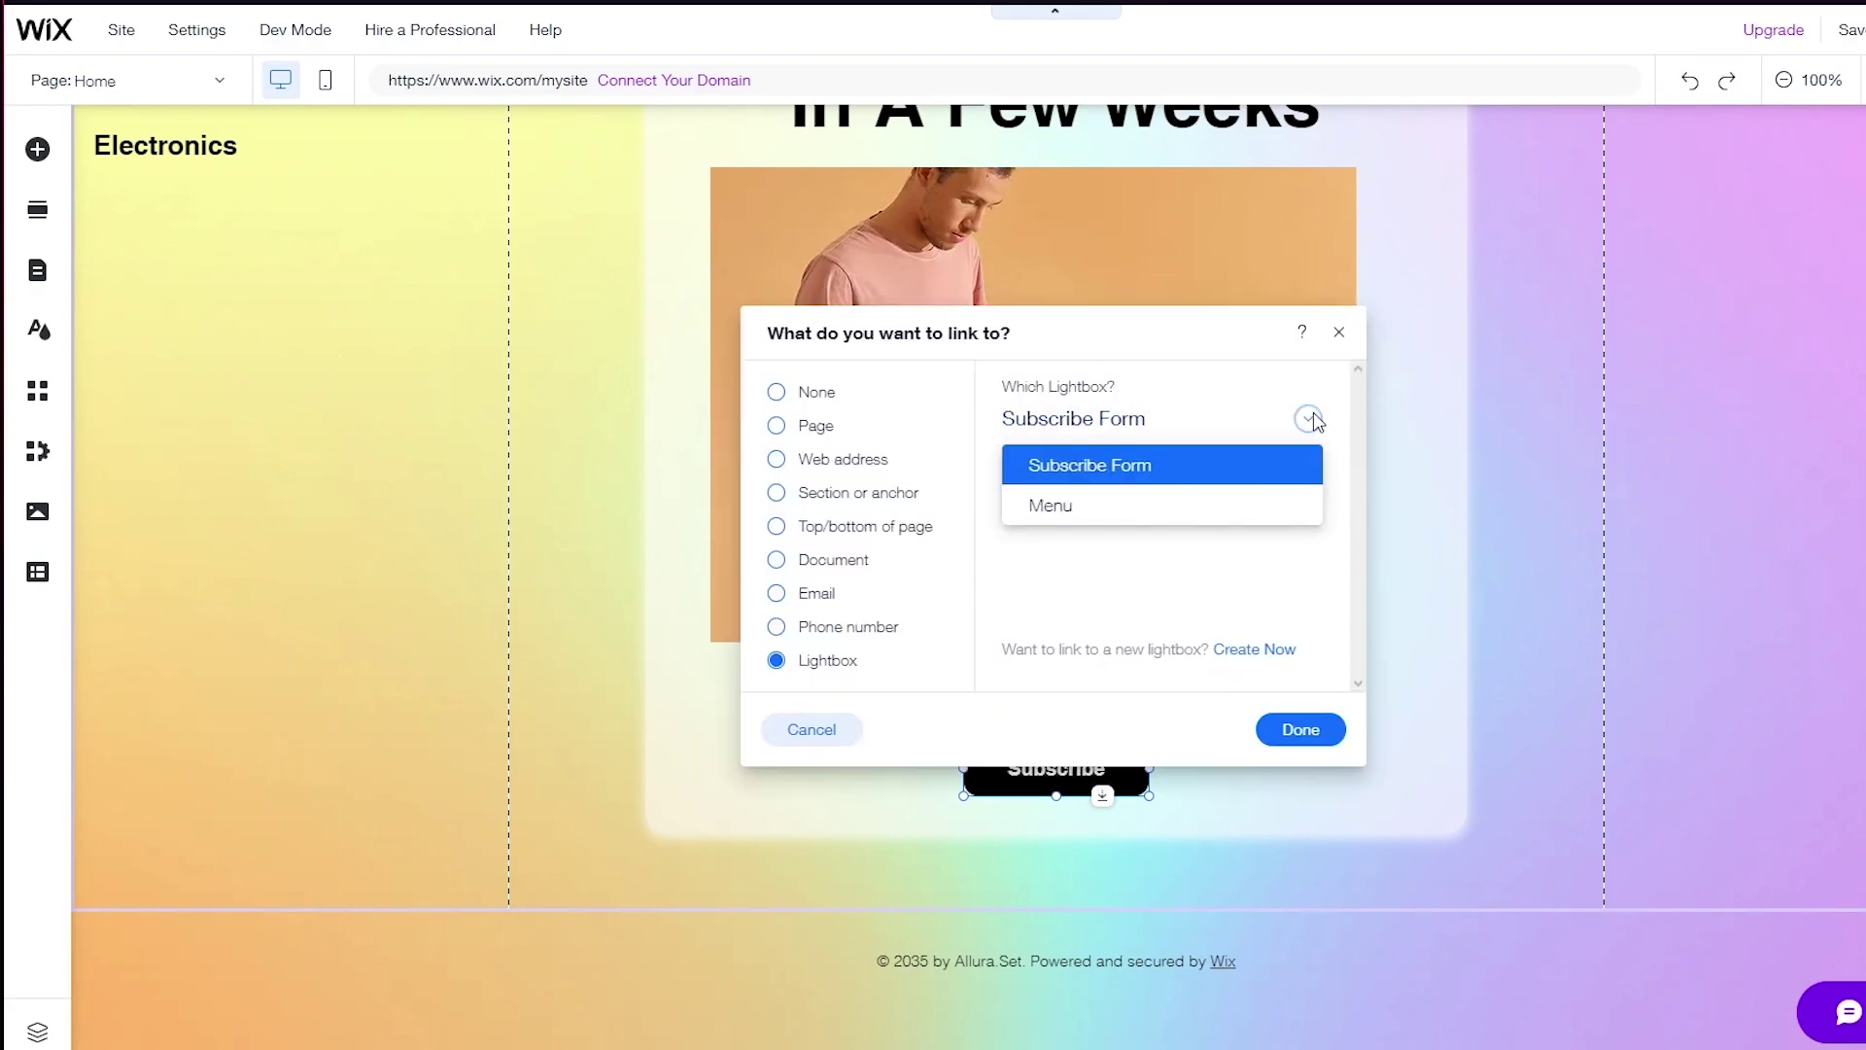
pyautogui.click(1307, 420)
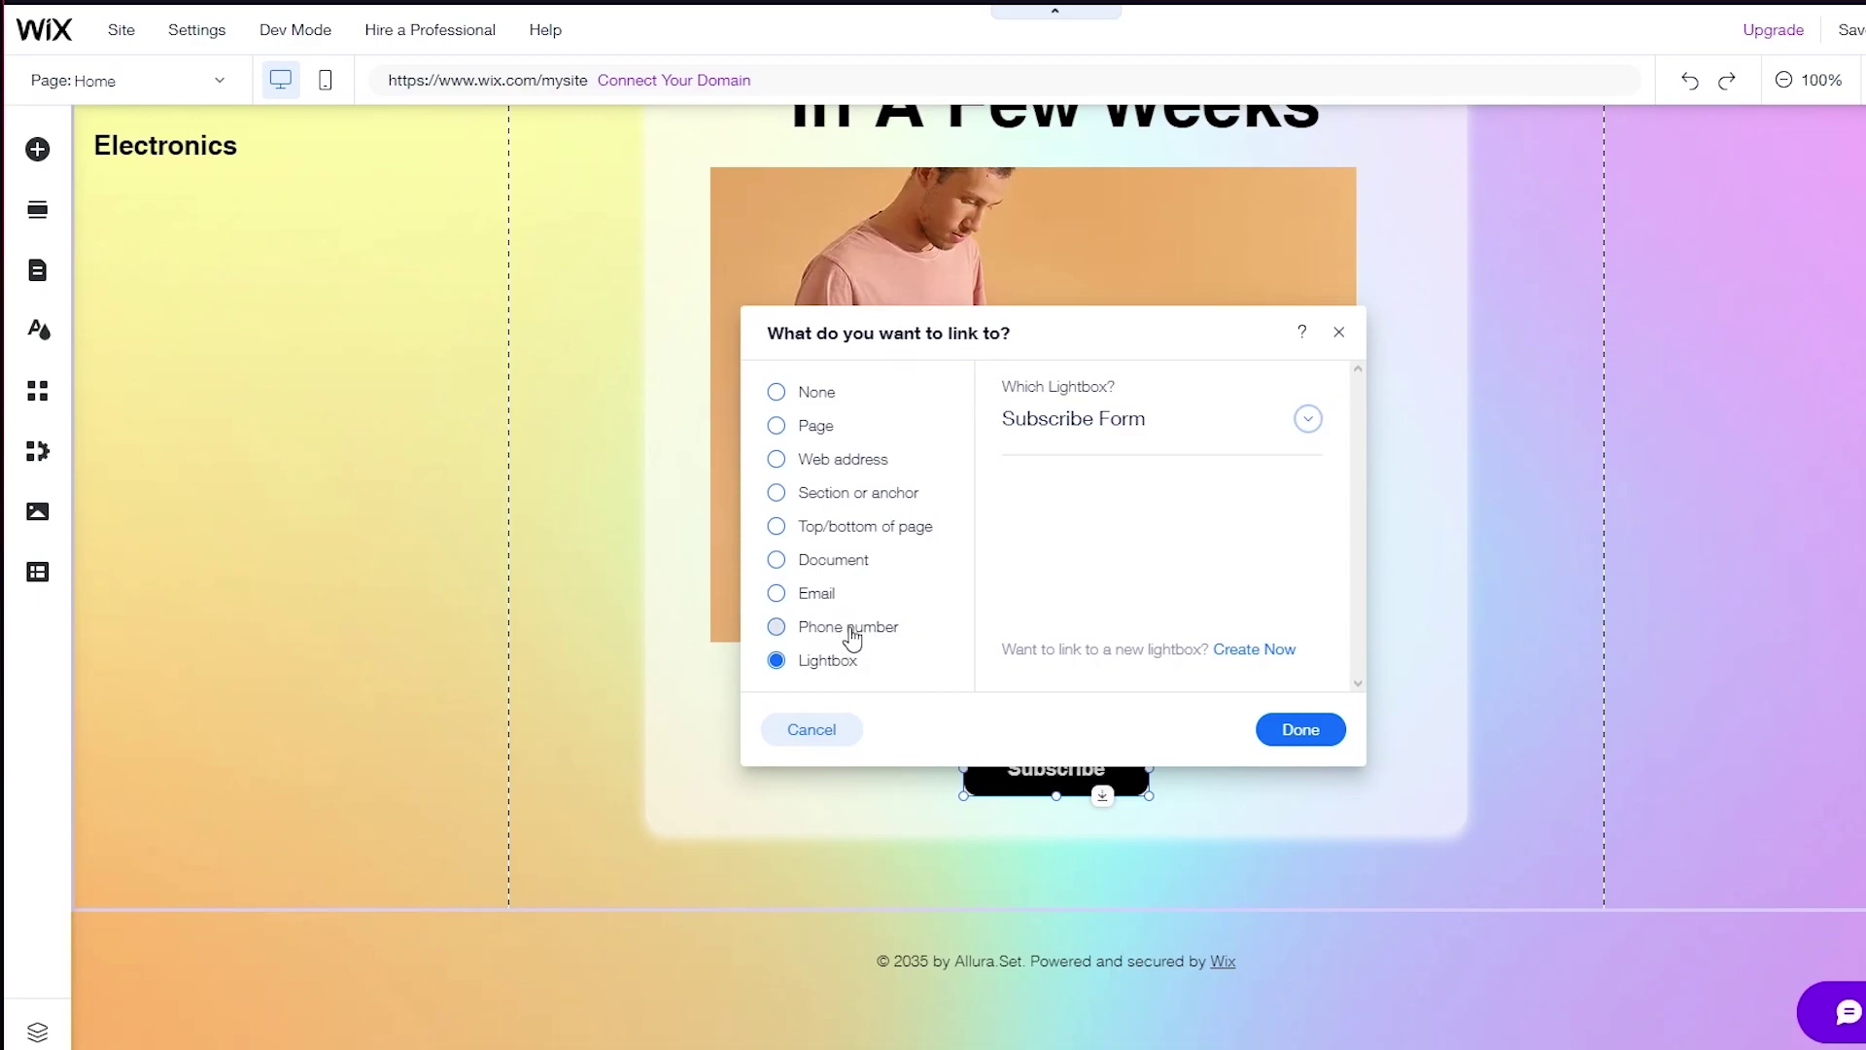
pyautogui.click(1339, 332)
pyautogui.click(1324, 763)
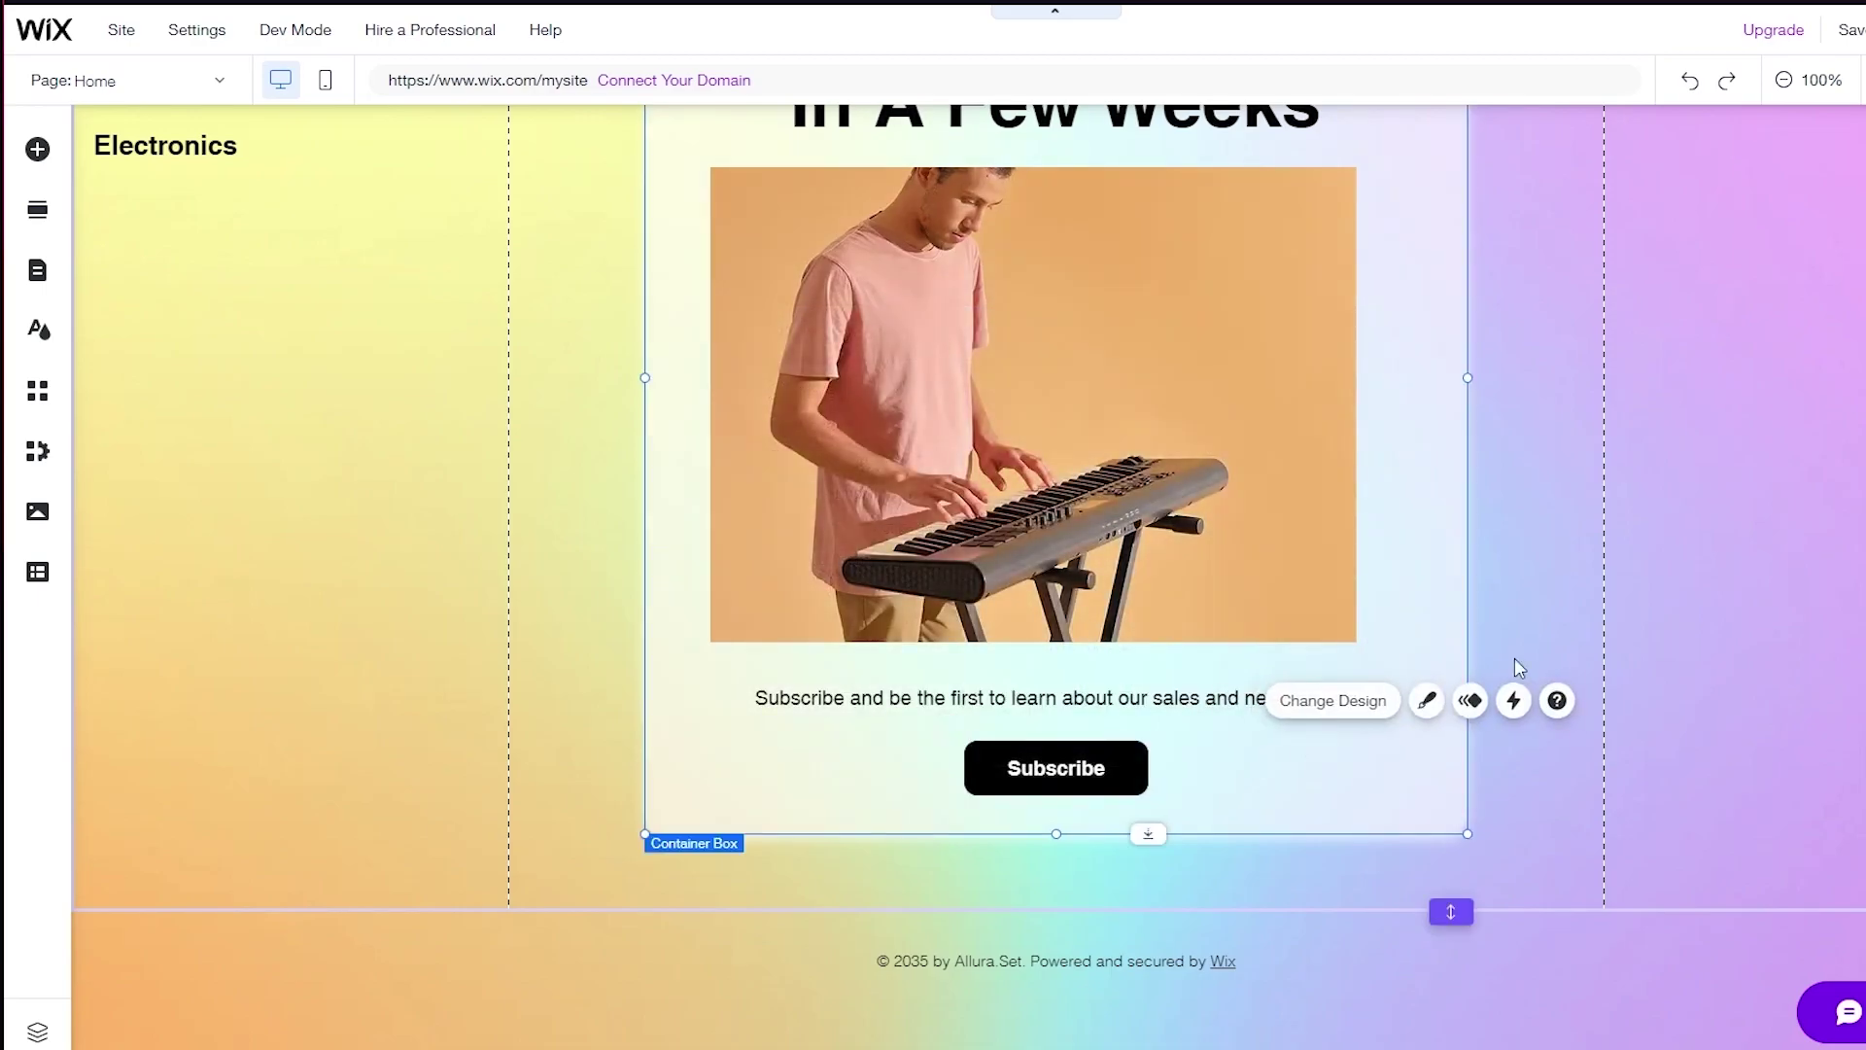
pyautogui.click(1748, 569)
pyautogui.scroll(3, 1748, 568)
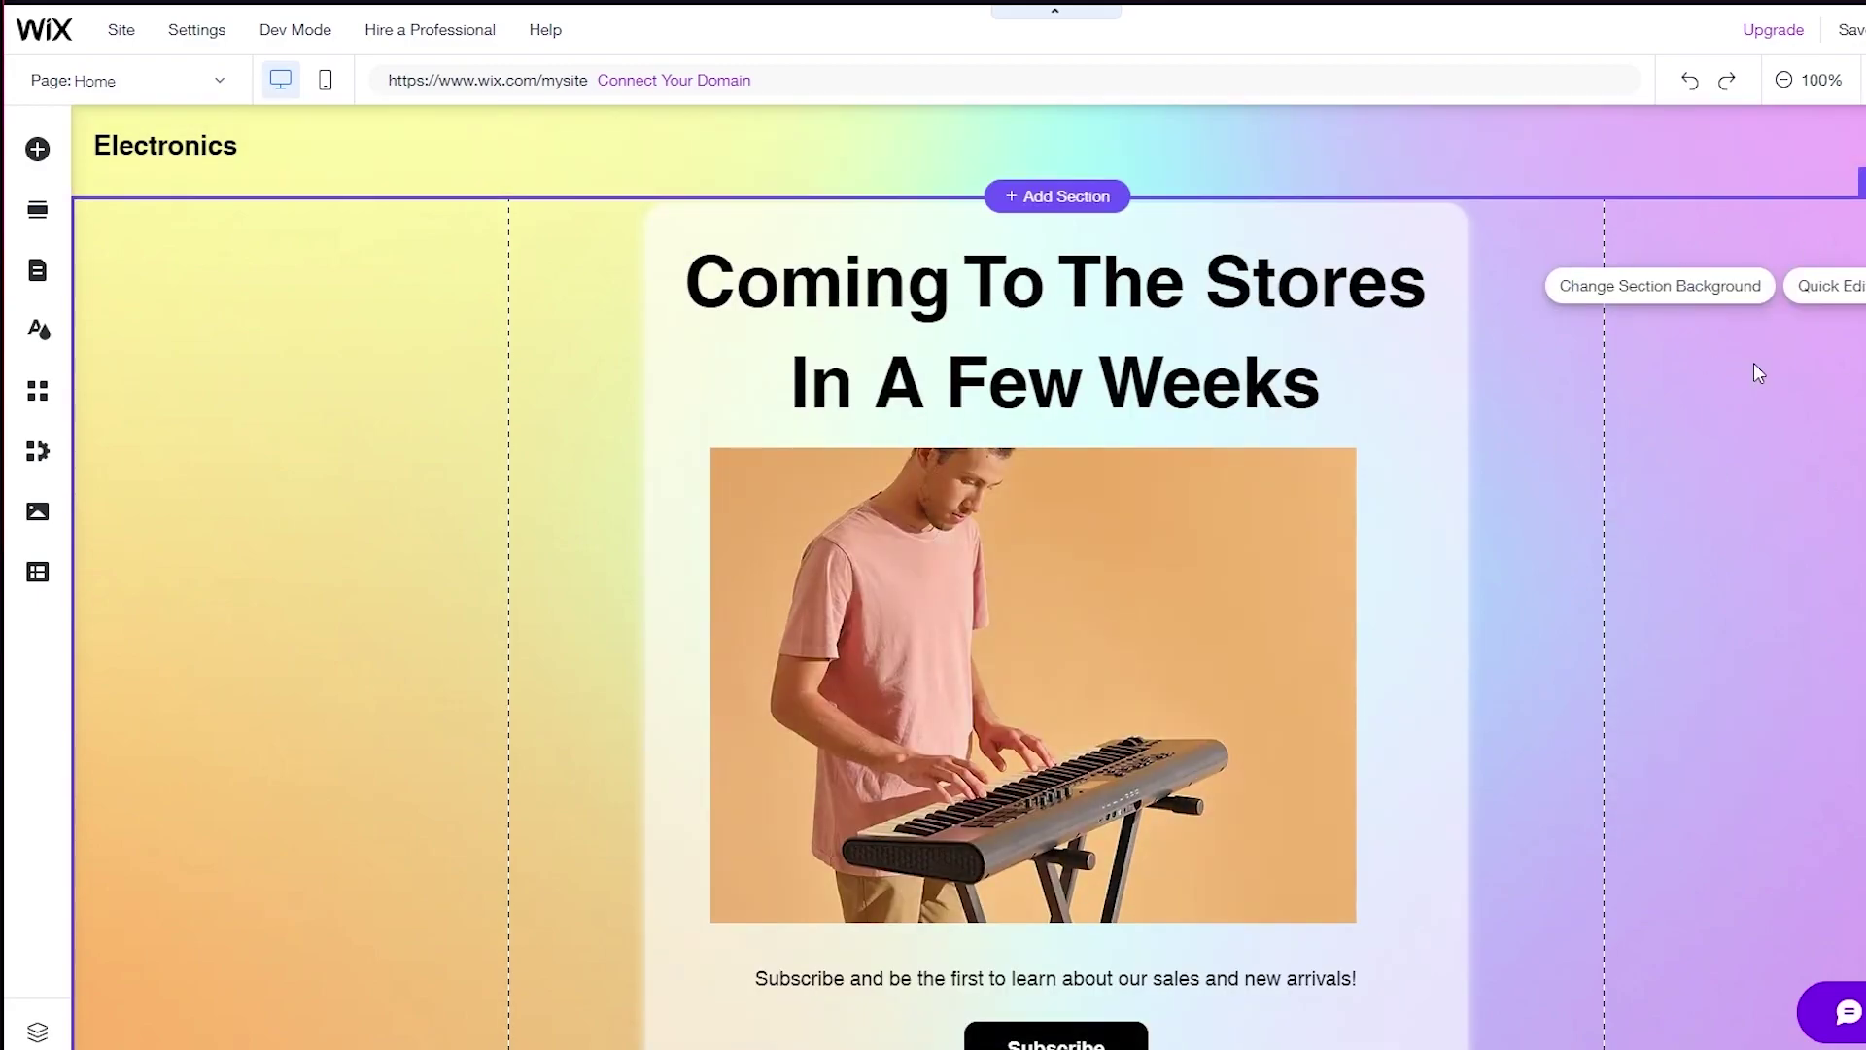
pyautogui.scroll(-3, 1570, 591)
pyautogui.scroll(3, 1096, 335)
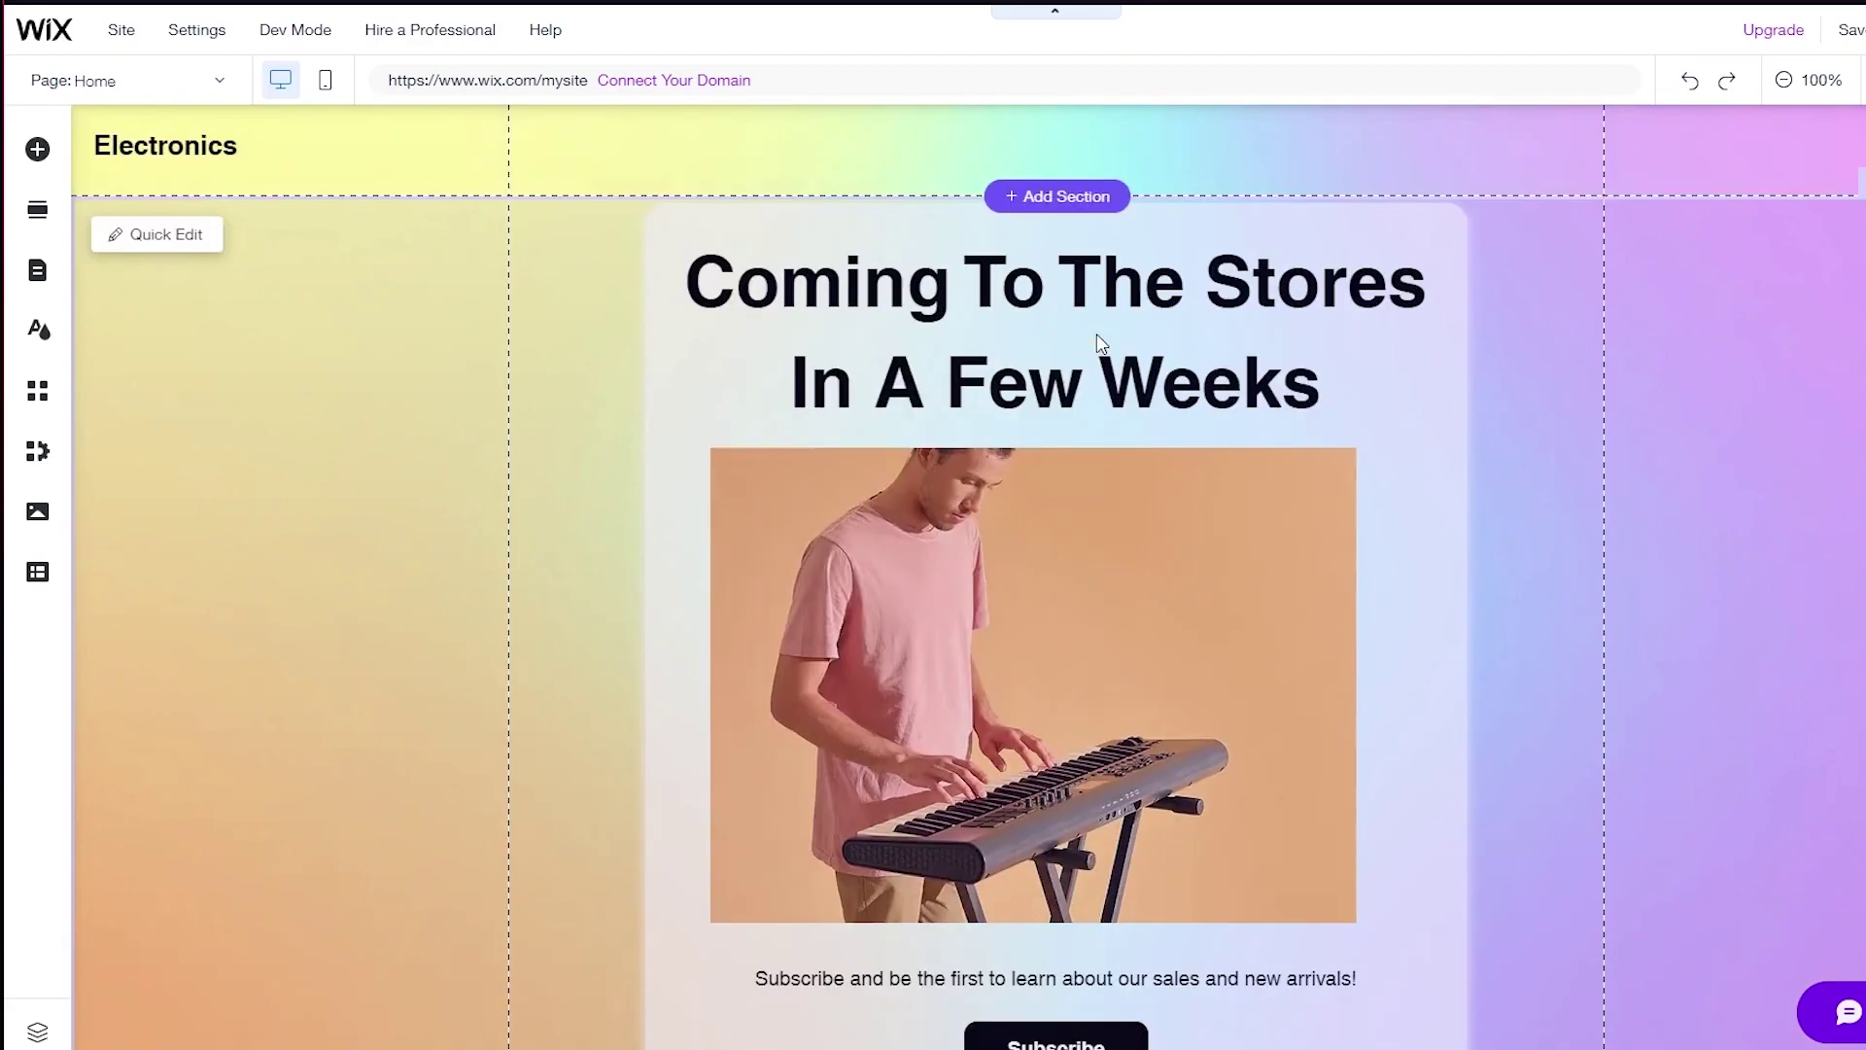